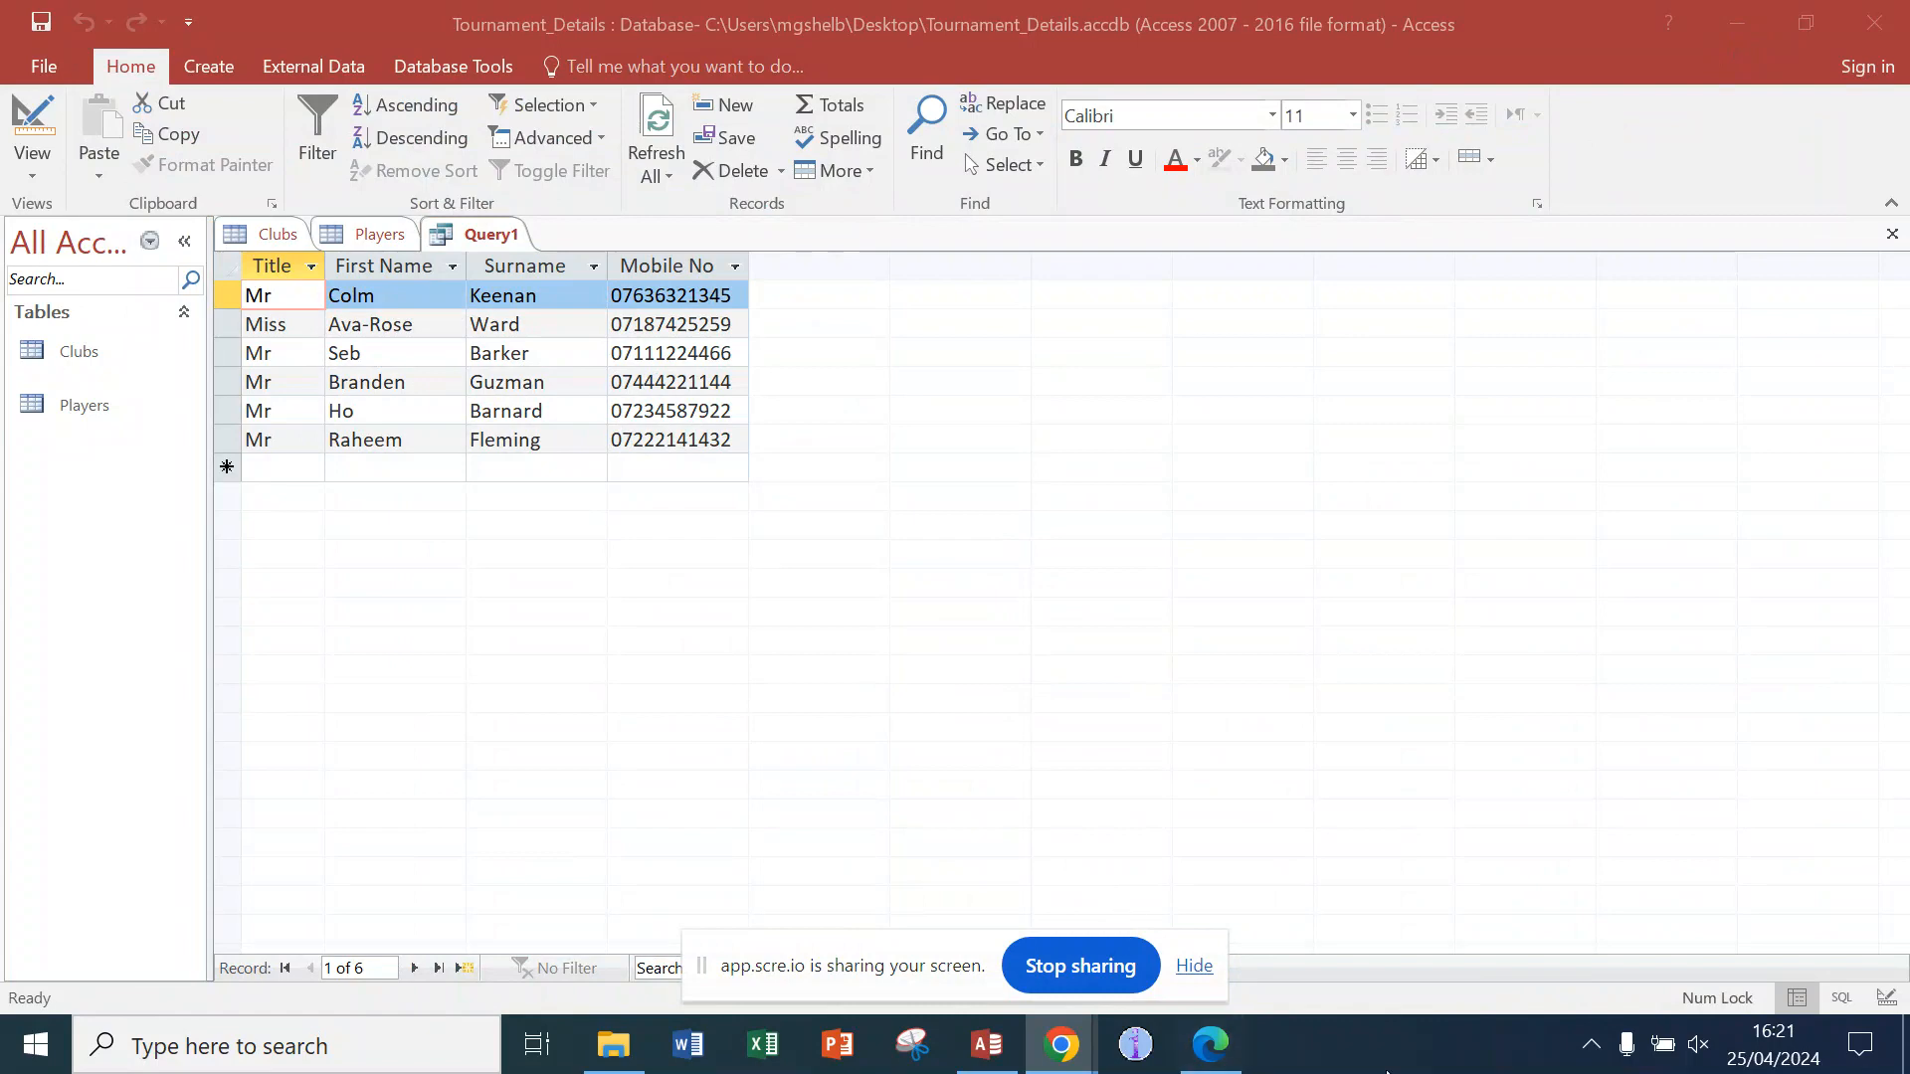
Step: Switch to the exam paper PDF in Edge and read the database report requirements in question 2(b)
click(1211, 1045)
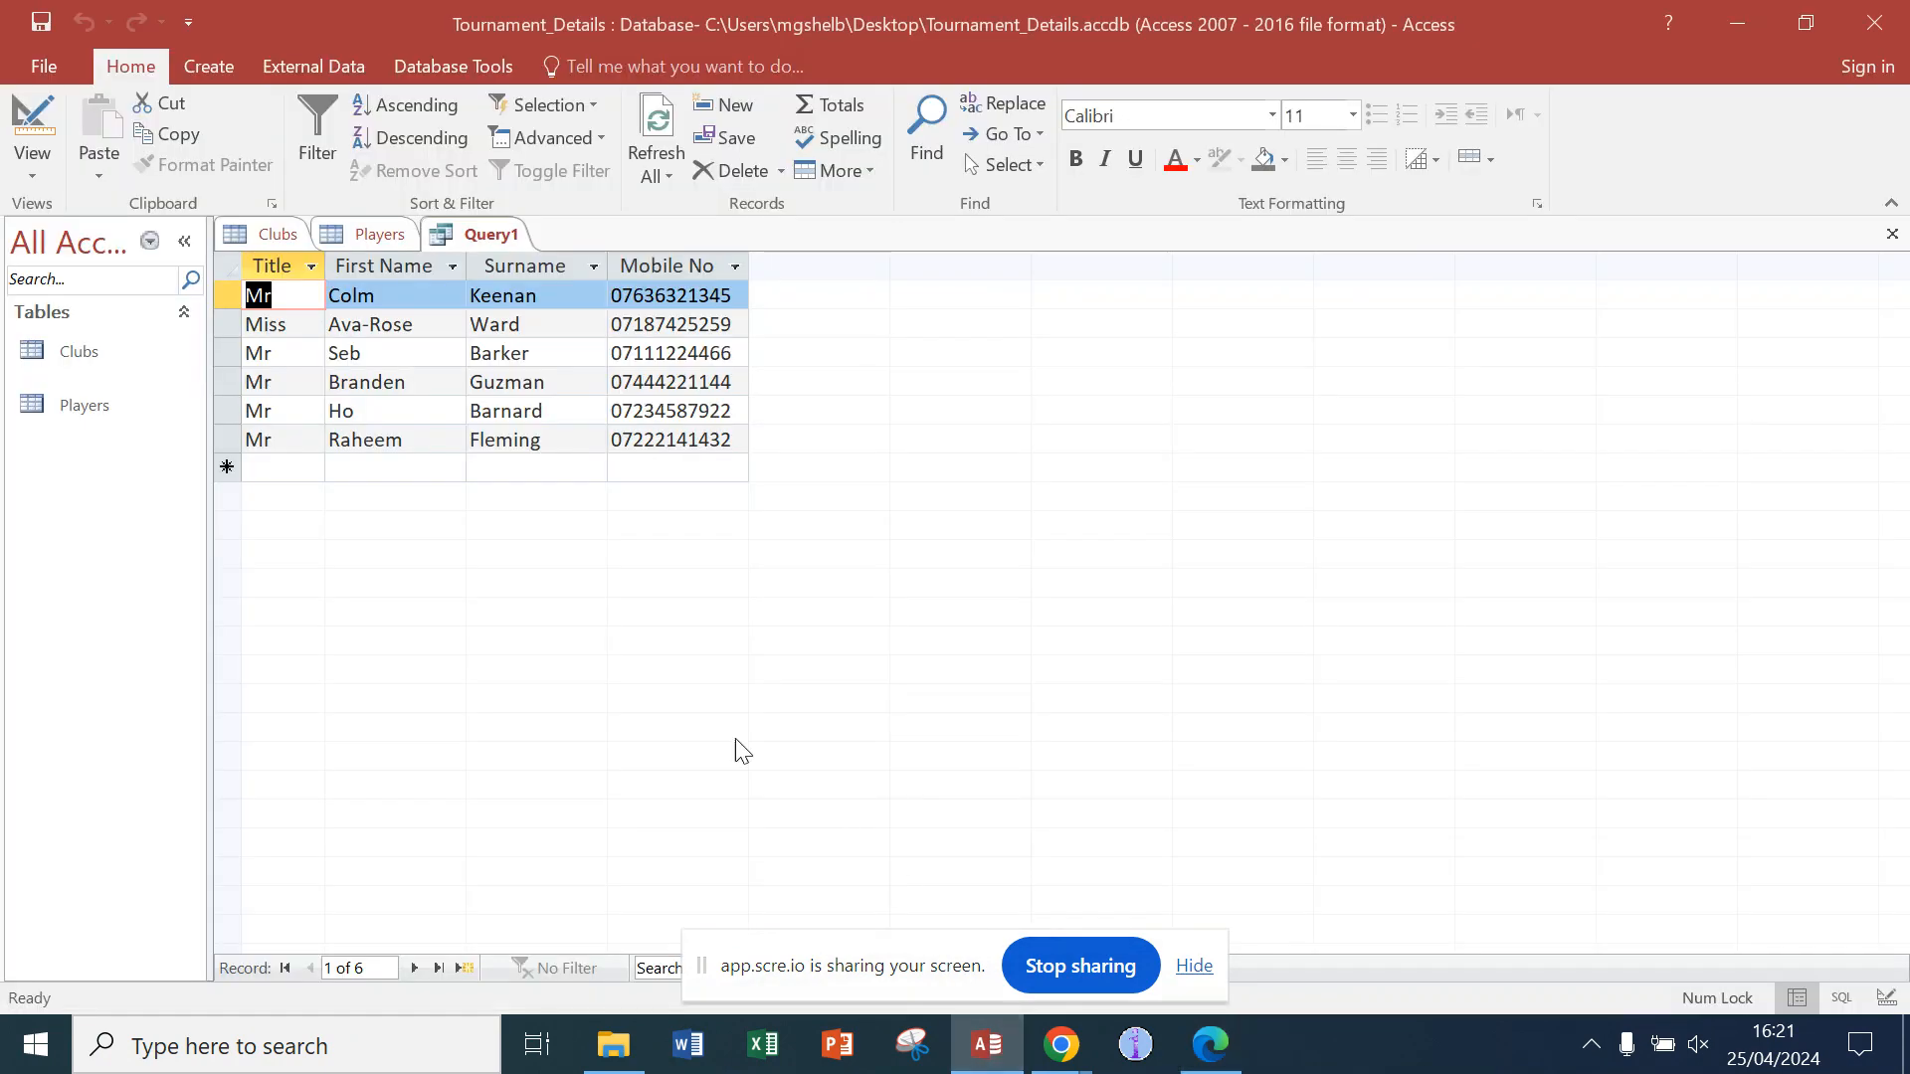
click(986, 1045)
click(1211, 1045)
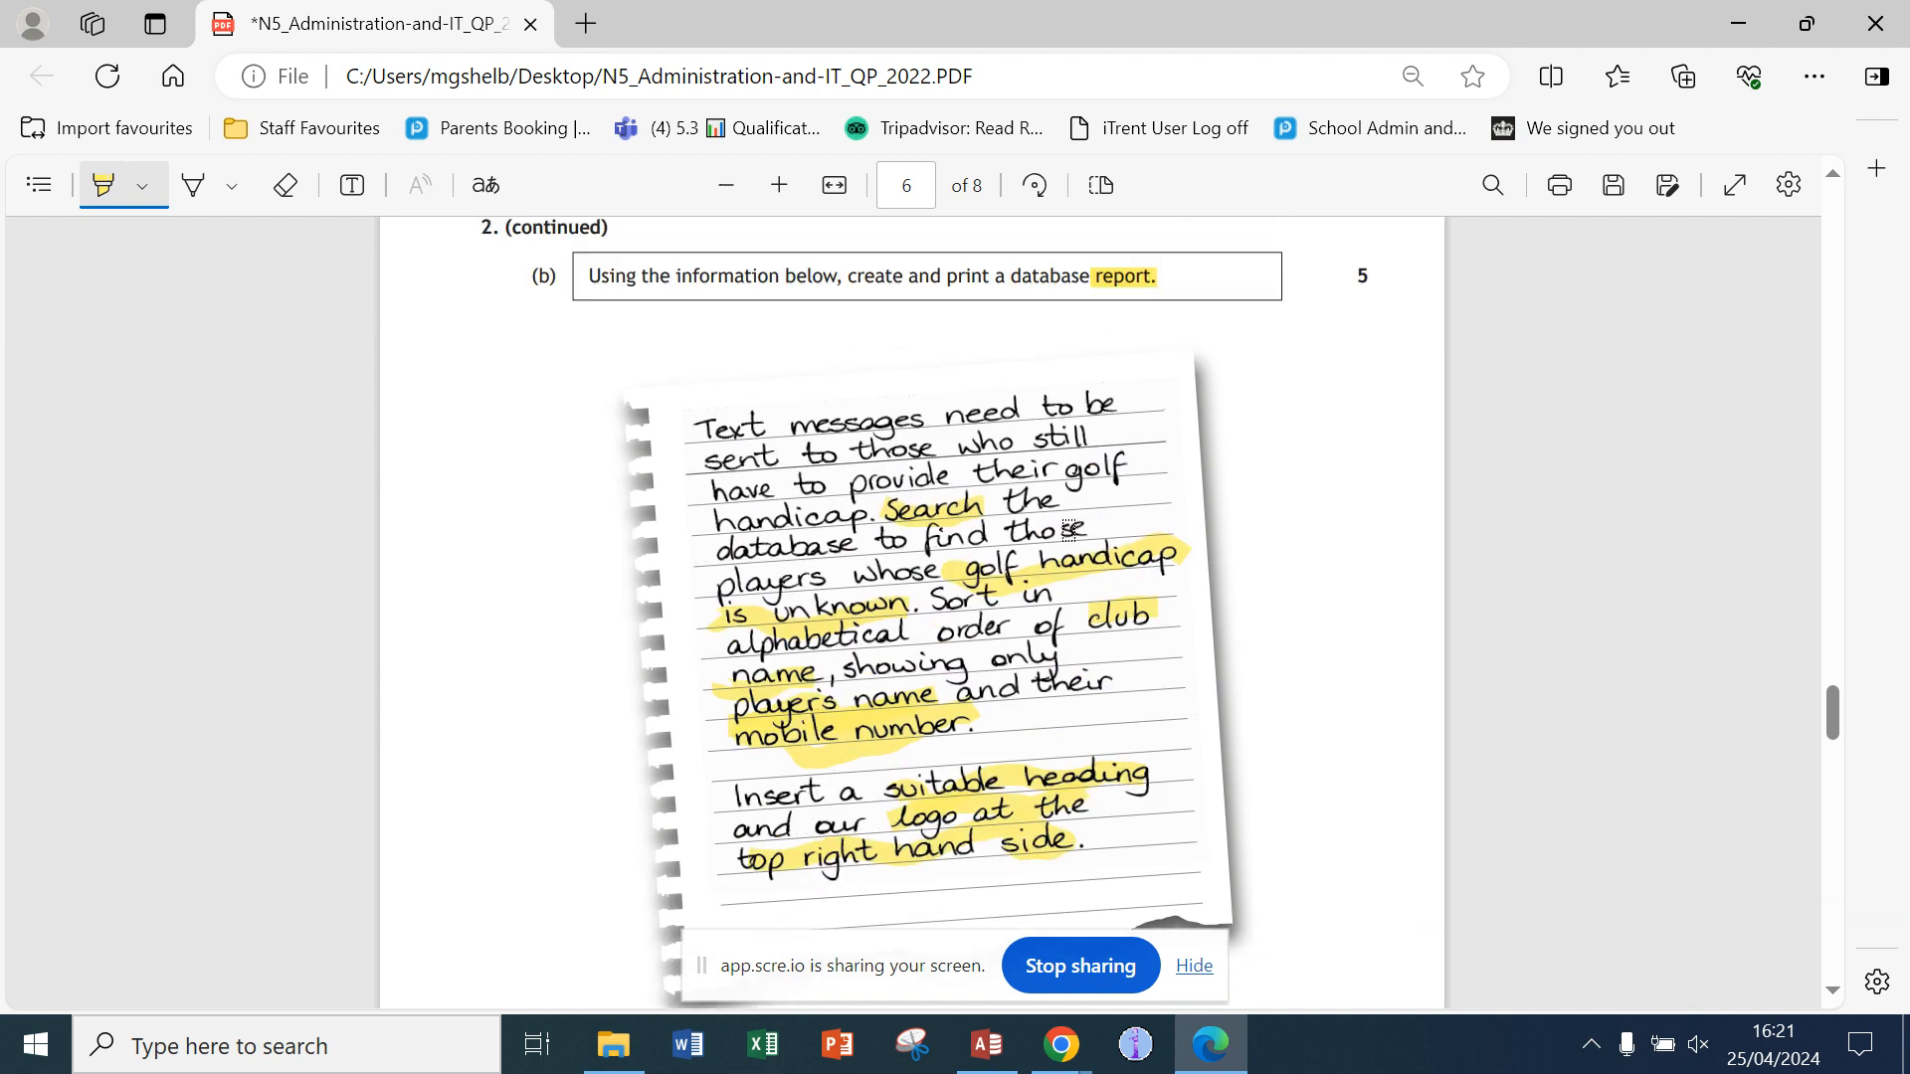
scroll(1071, 528, down, 1)
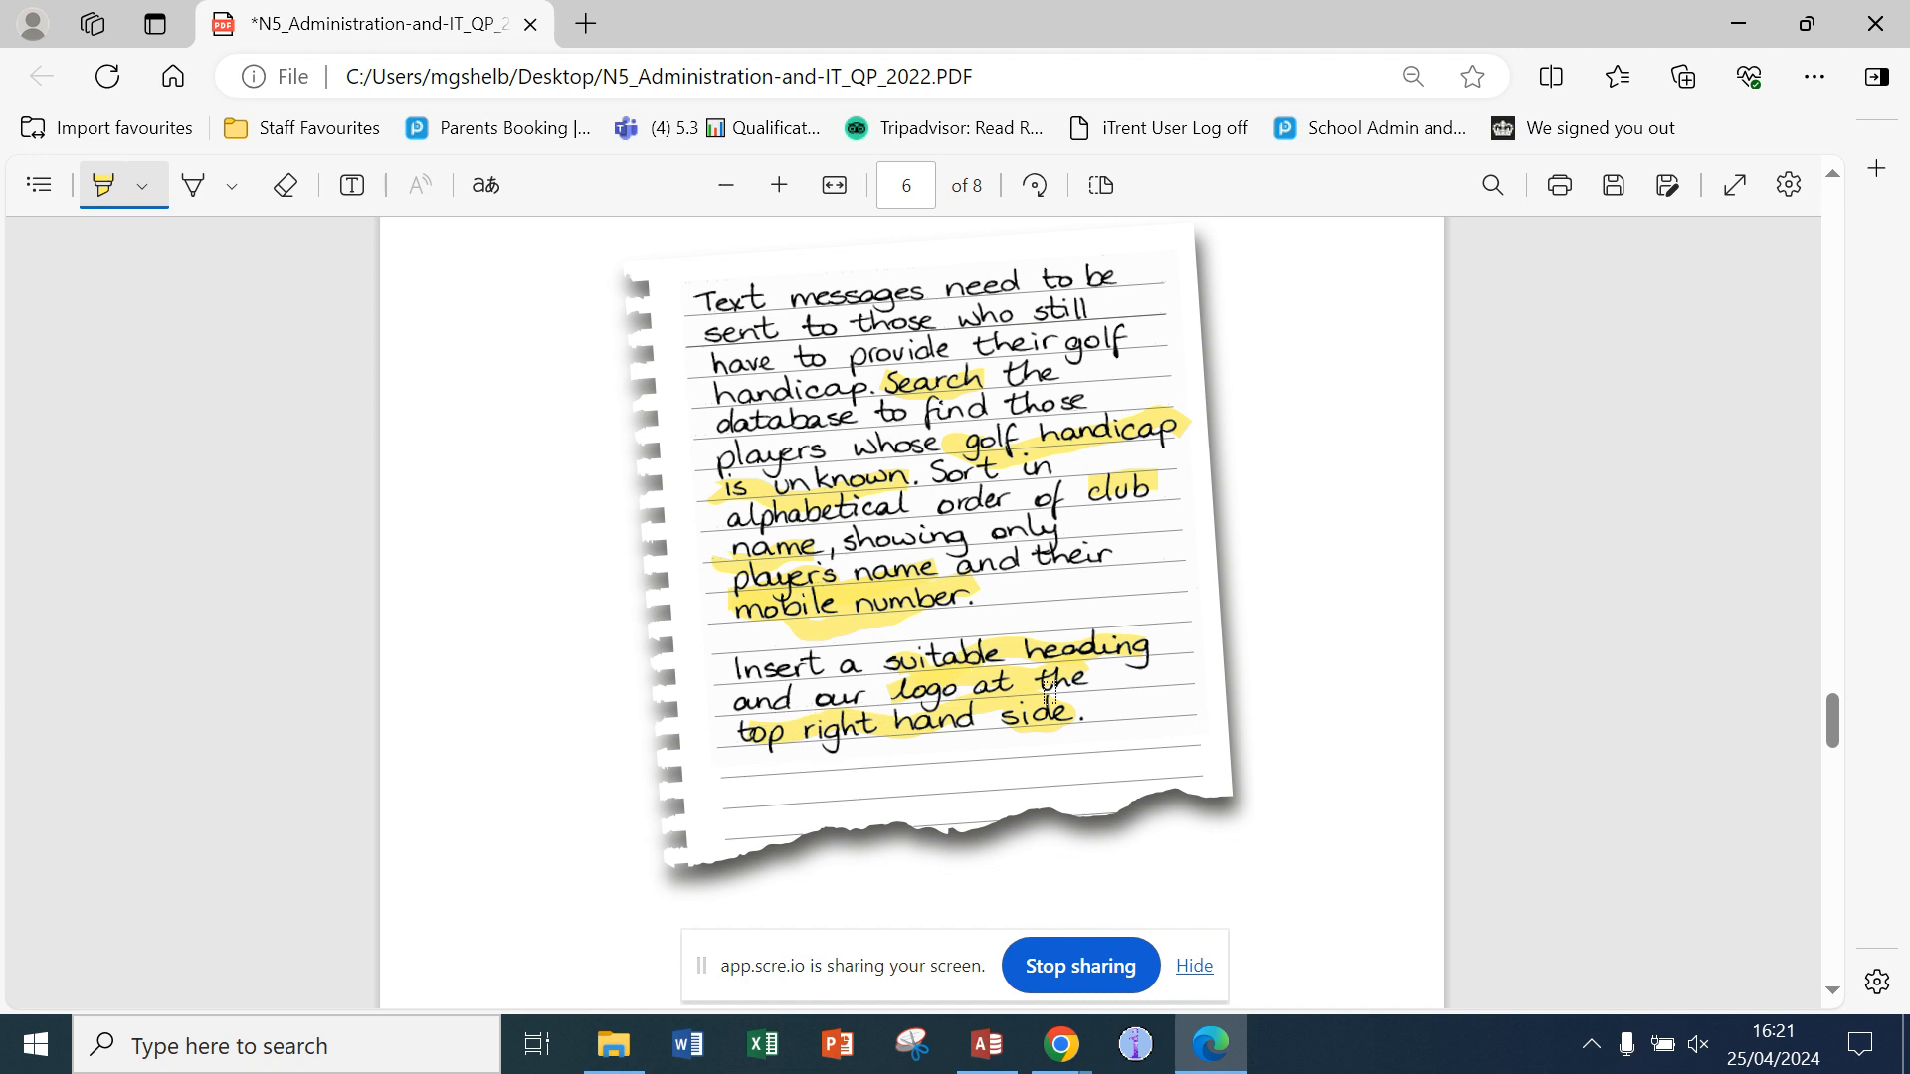
scroll(1165, 672, up, 1)
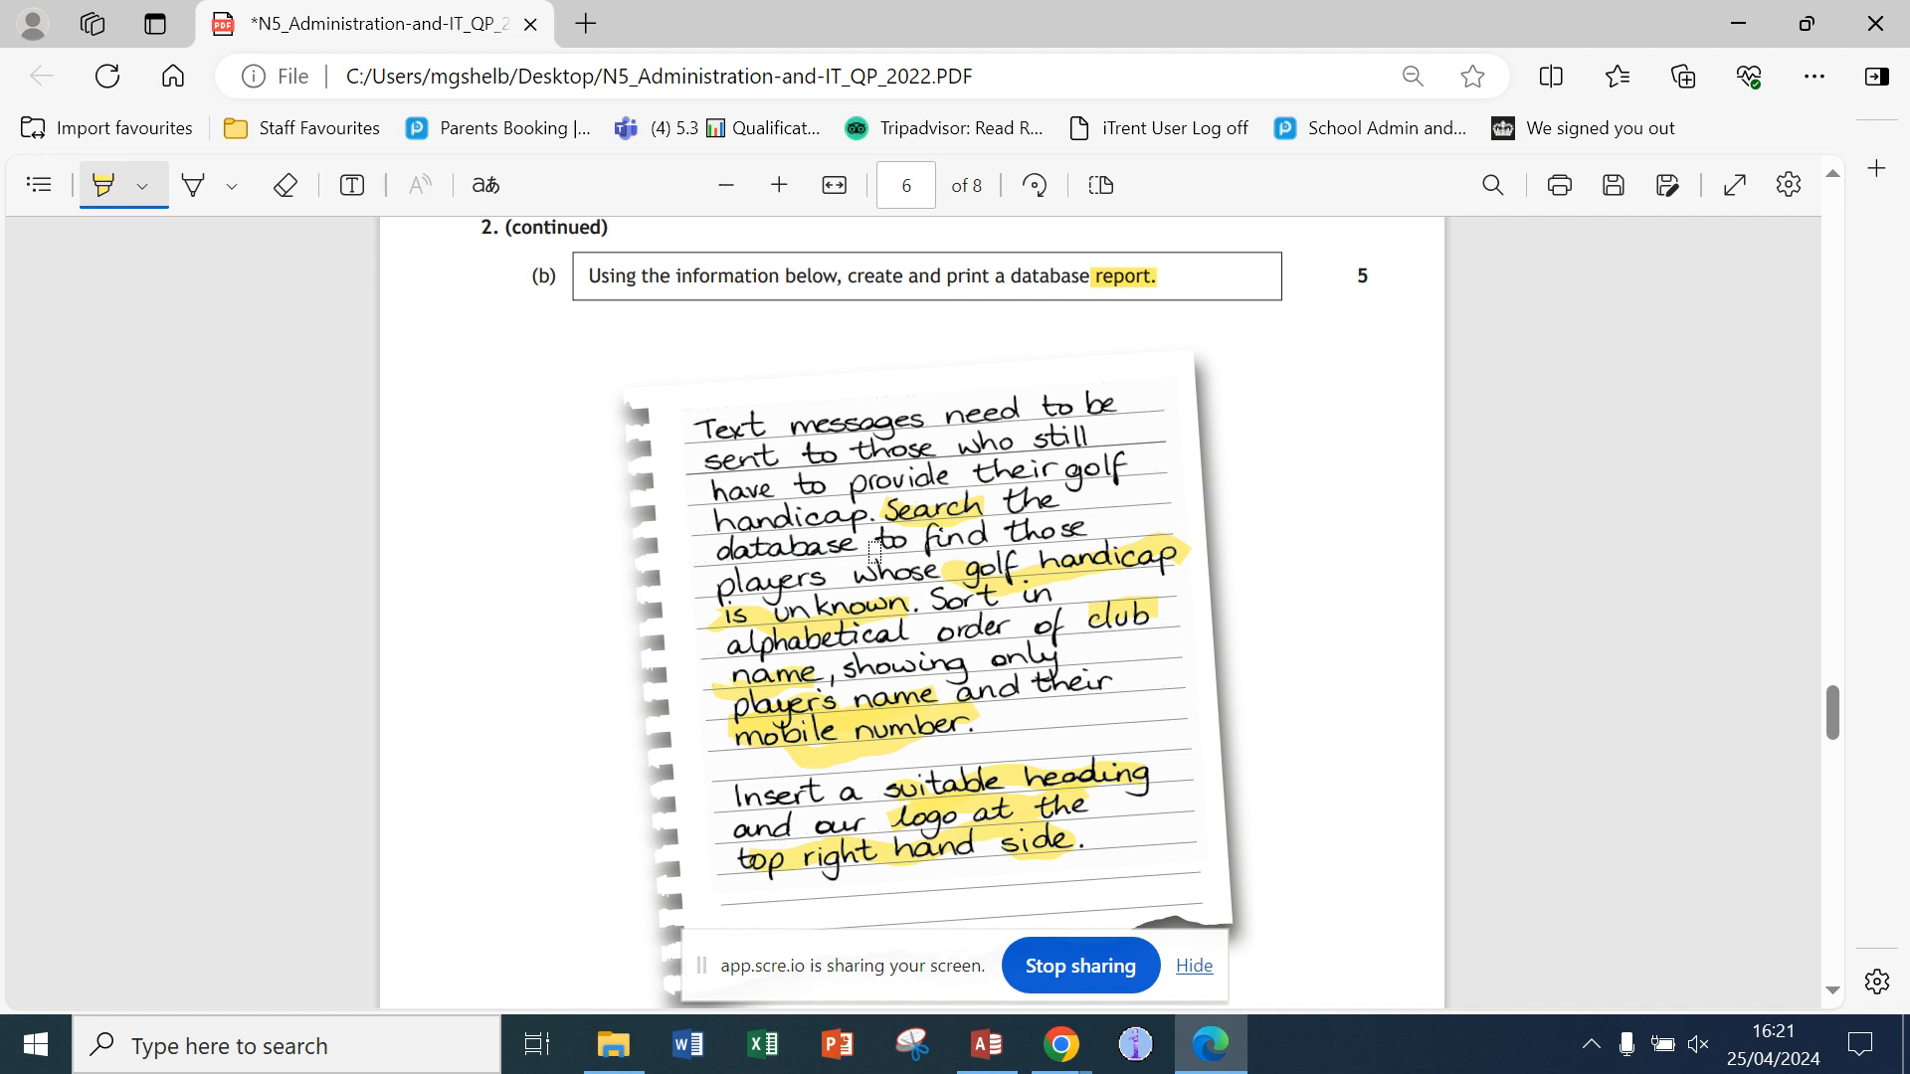
Step: Return to Access and start the Report Wizard on the open query, saving the query as Query1
click(985, 1044)
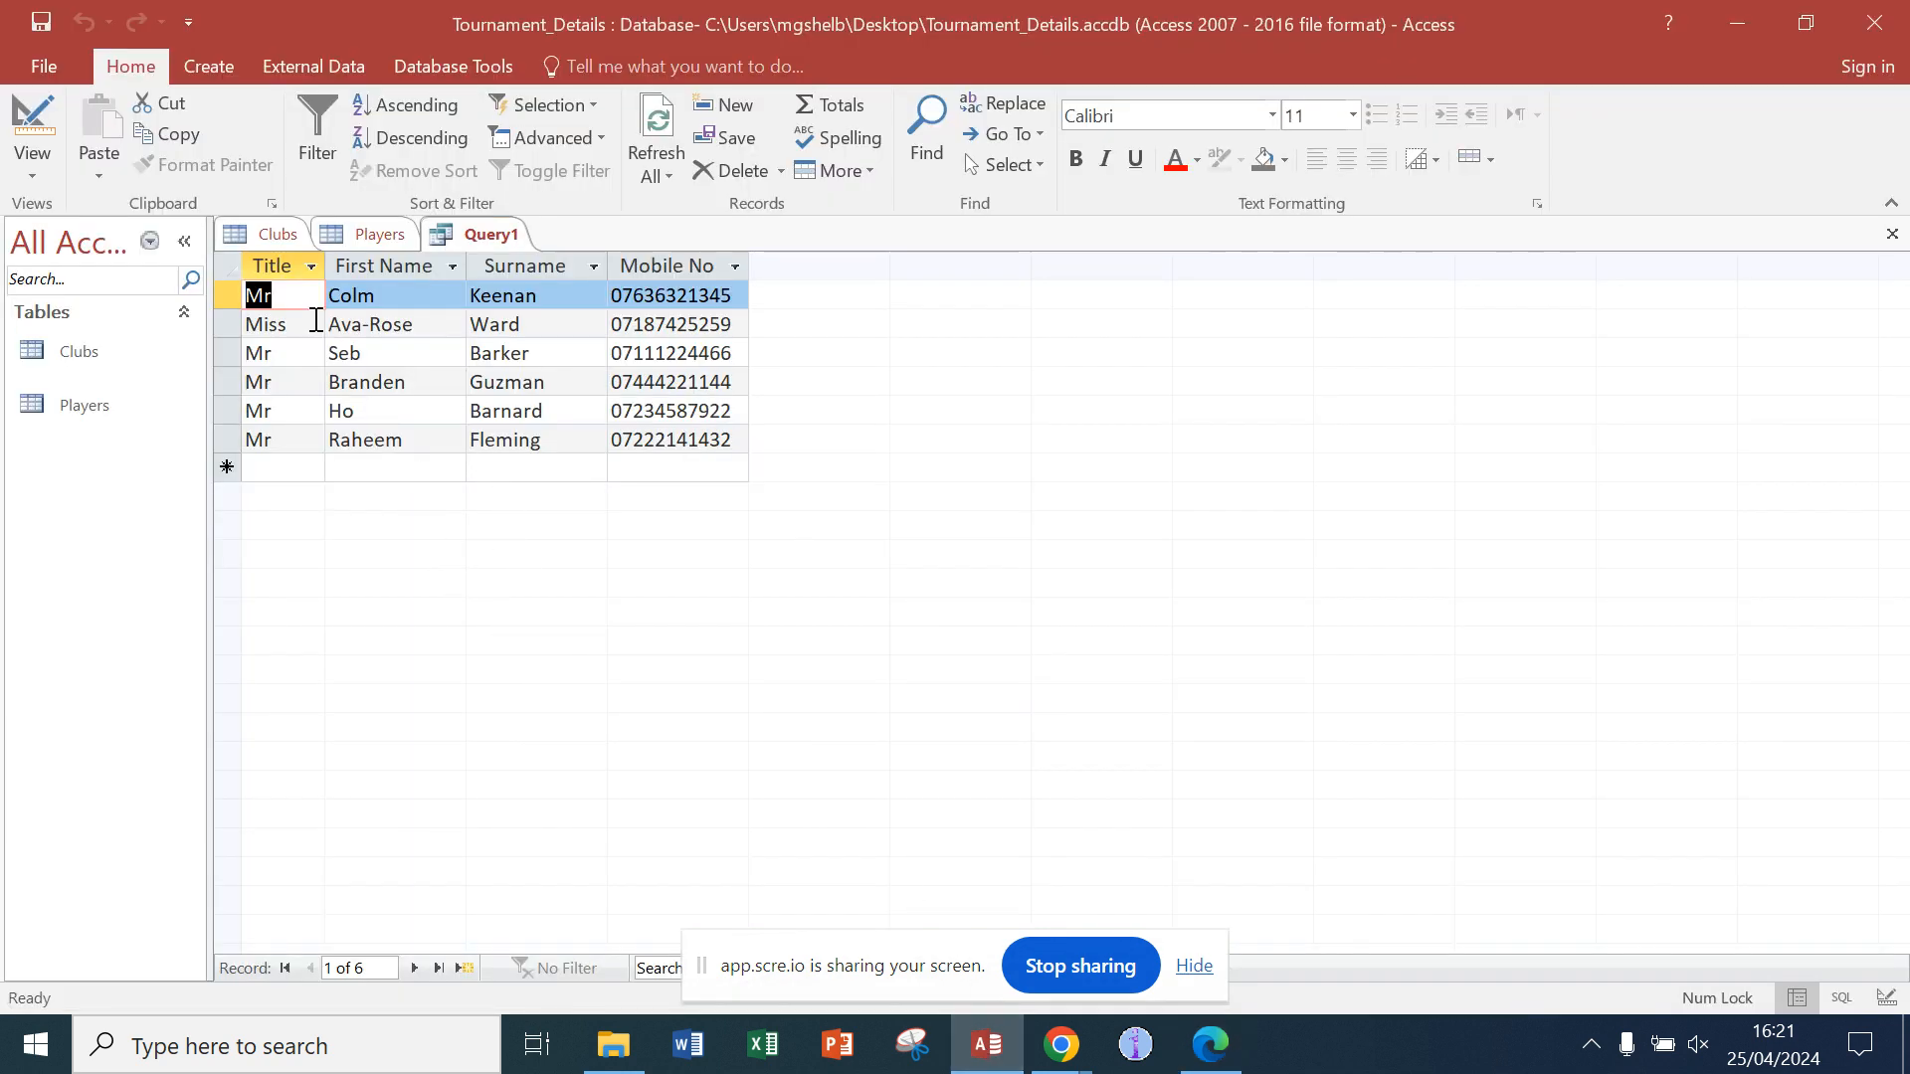
click(210, 65)
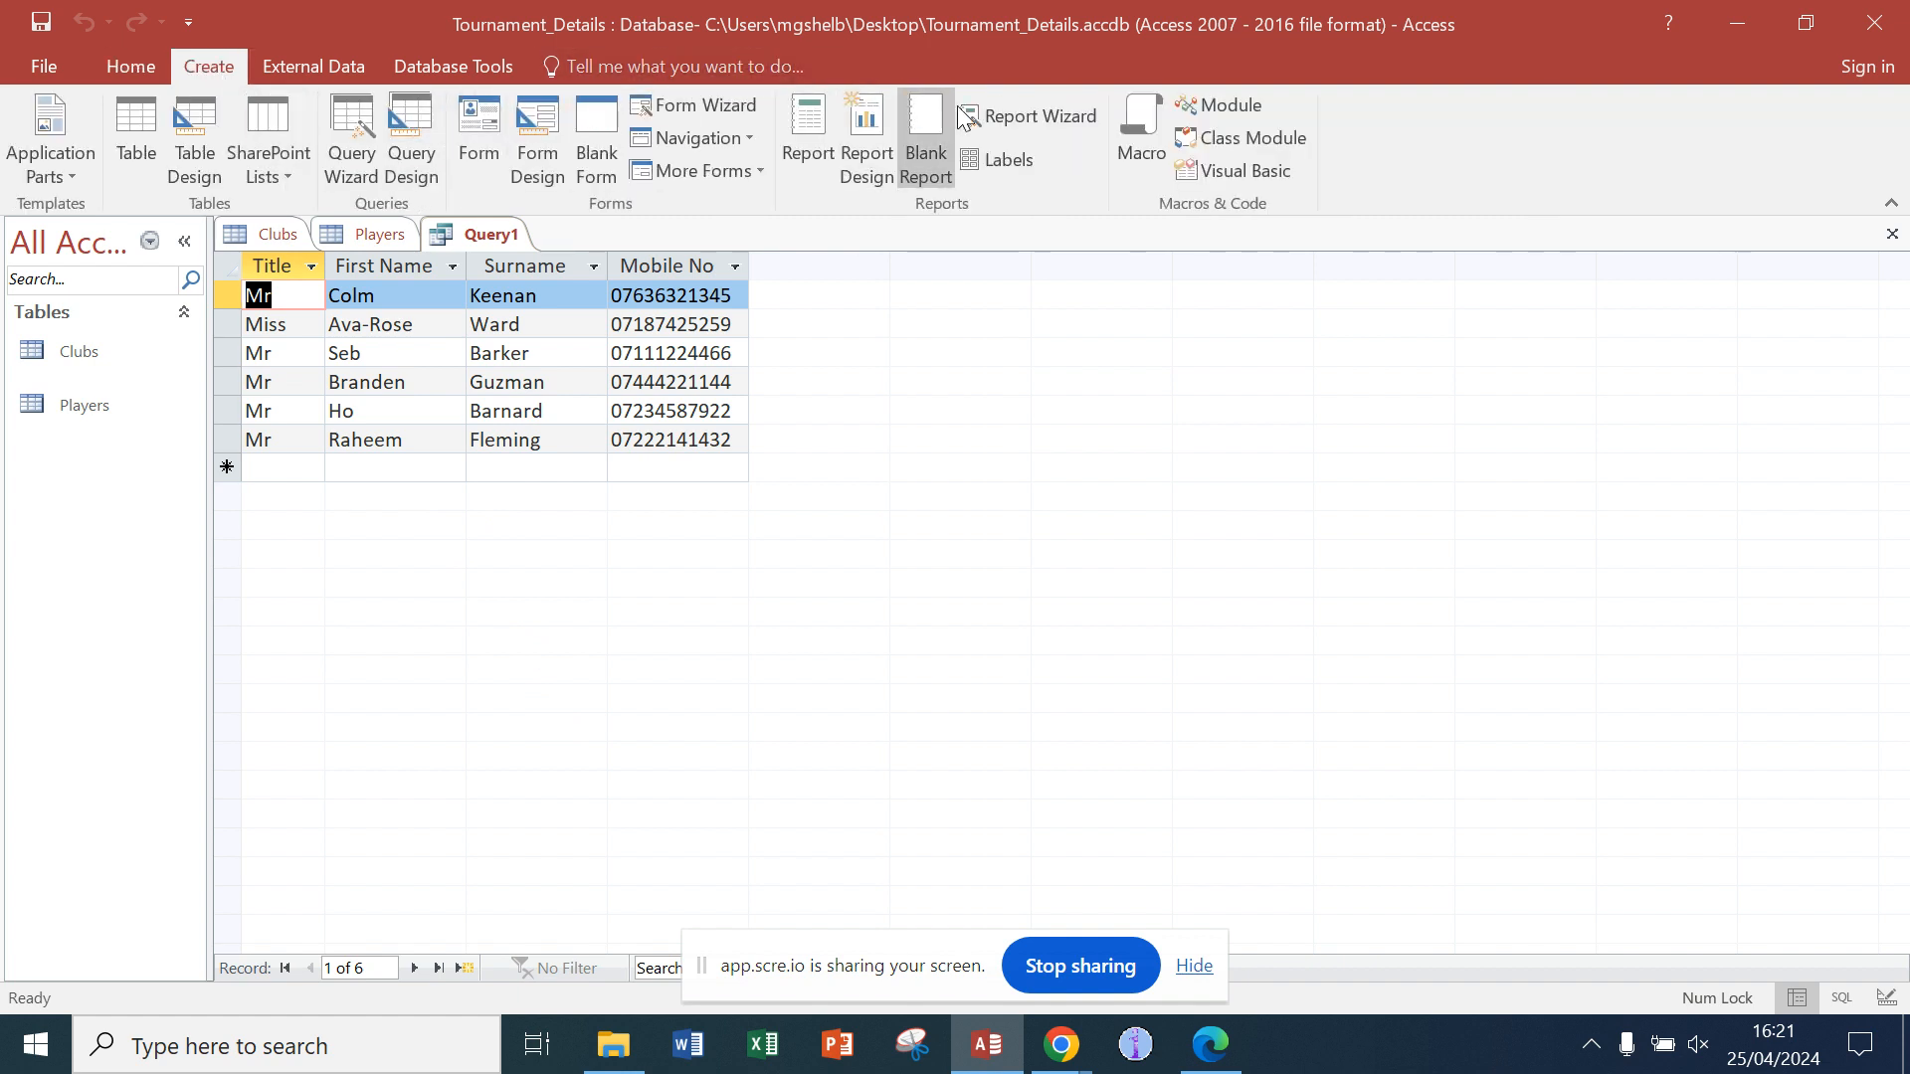
click(1037, 119)
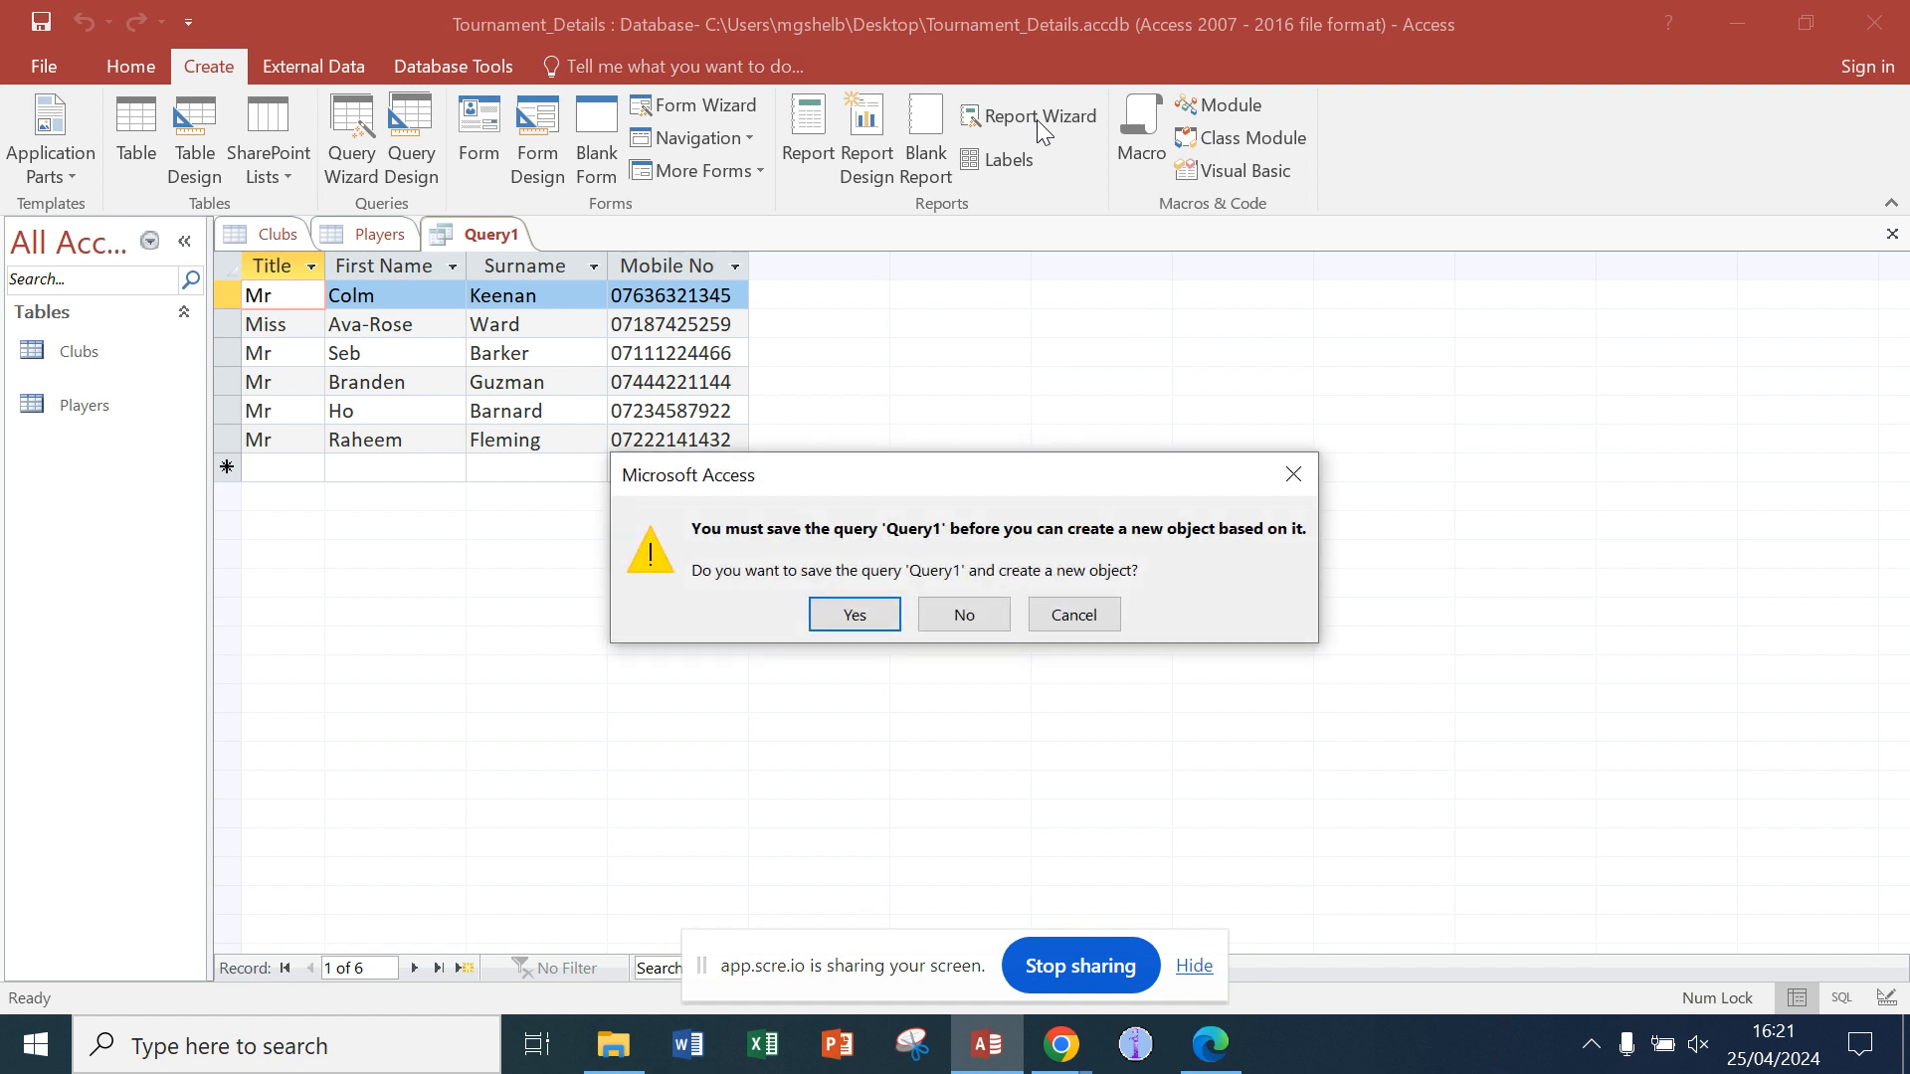
click(857, 617)
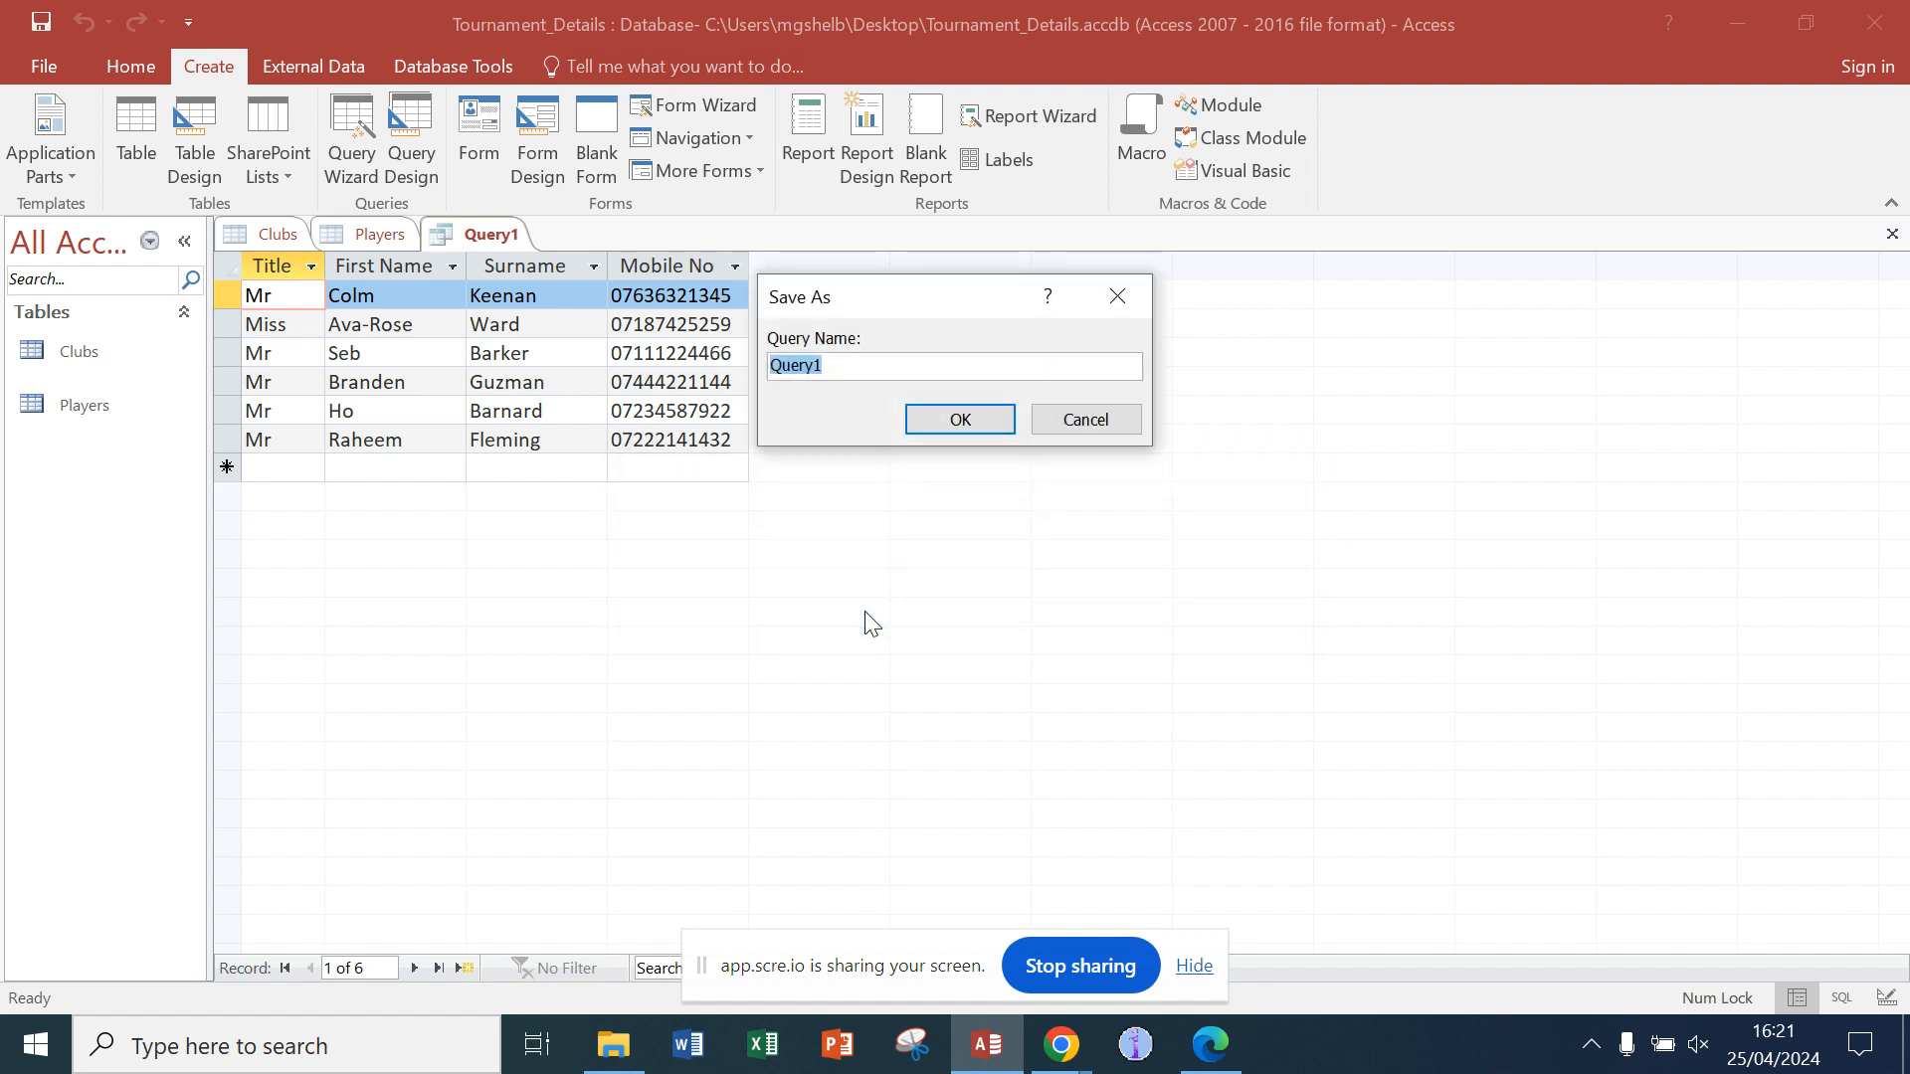
click(942, 433)
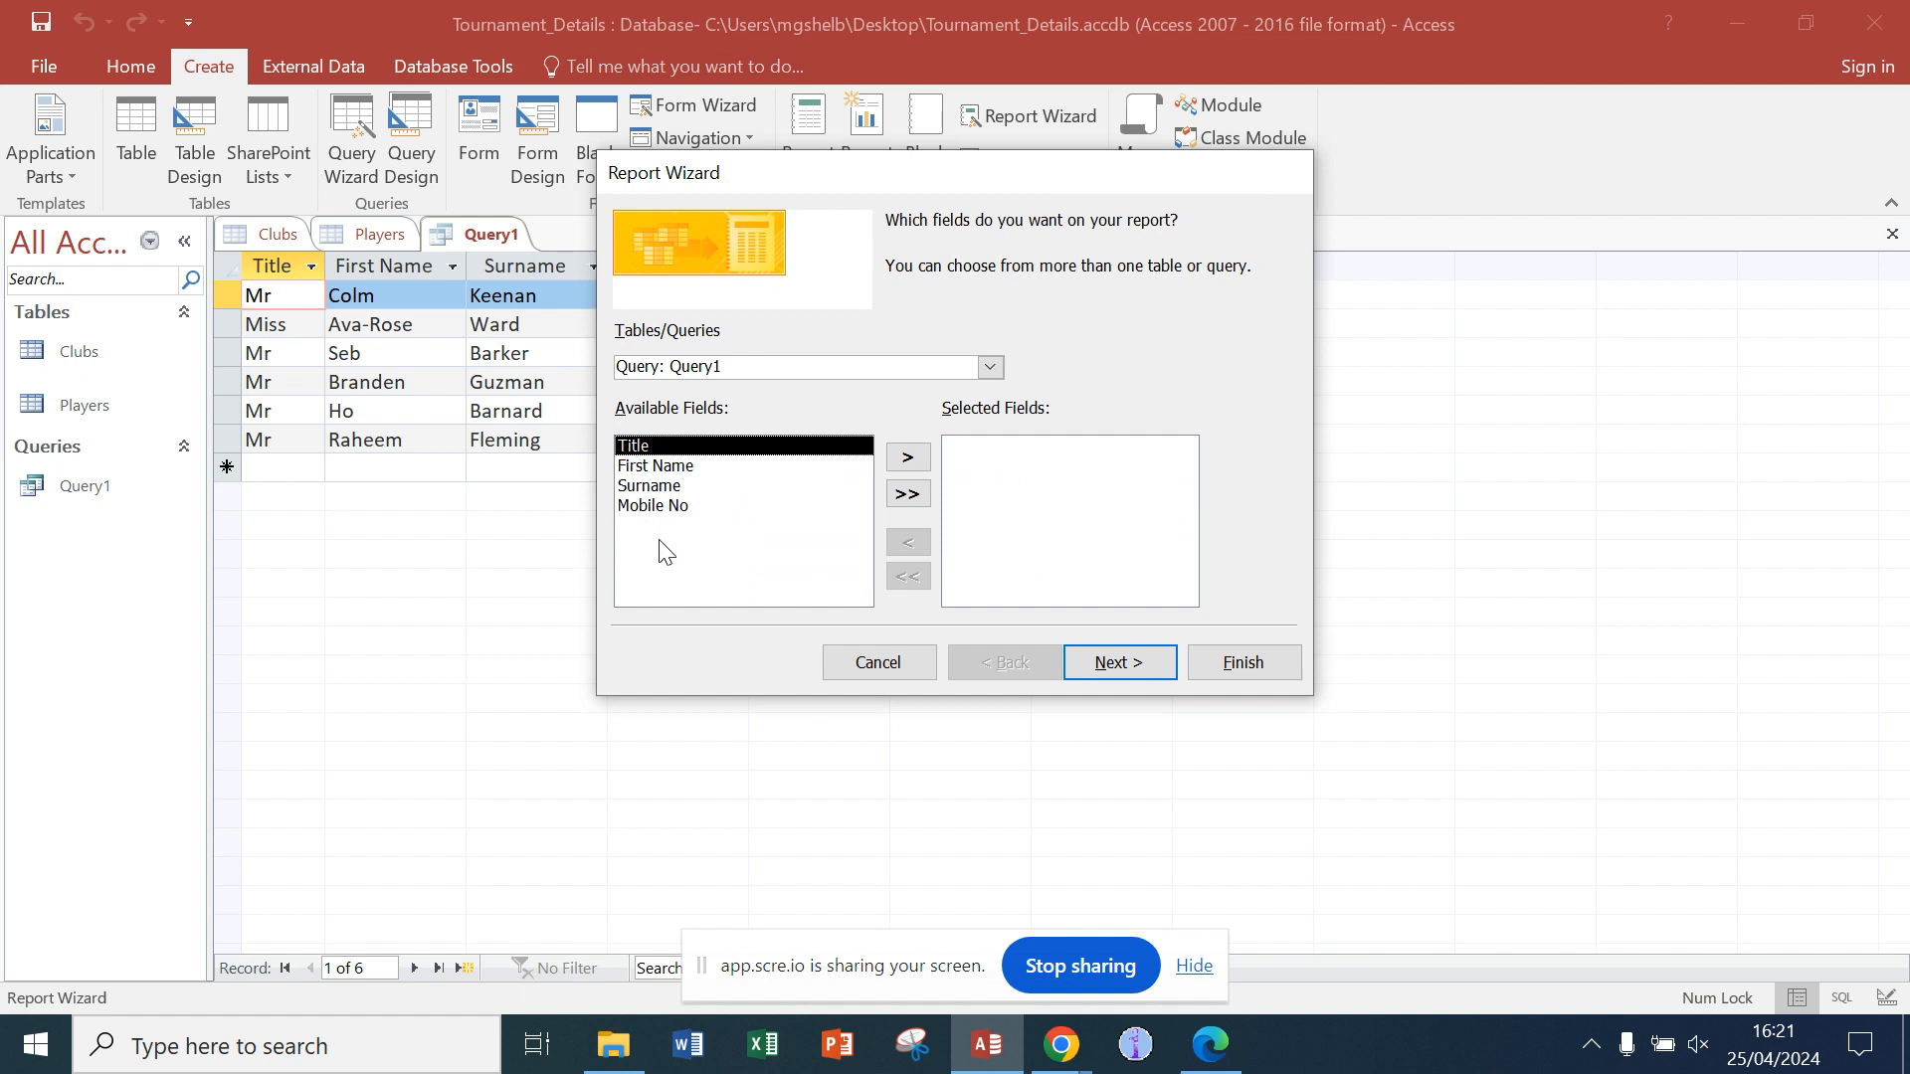
Step: Include all the Query1 fields in the report, with no grouping levels and no sort order
click(906, 497)
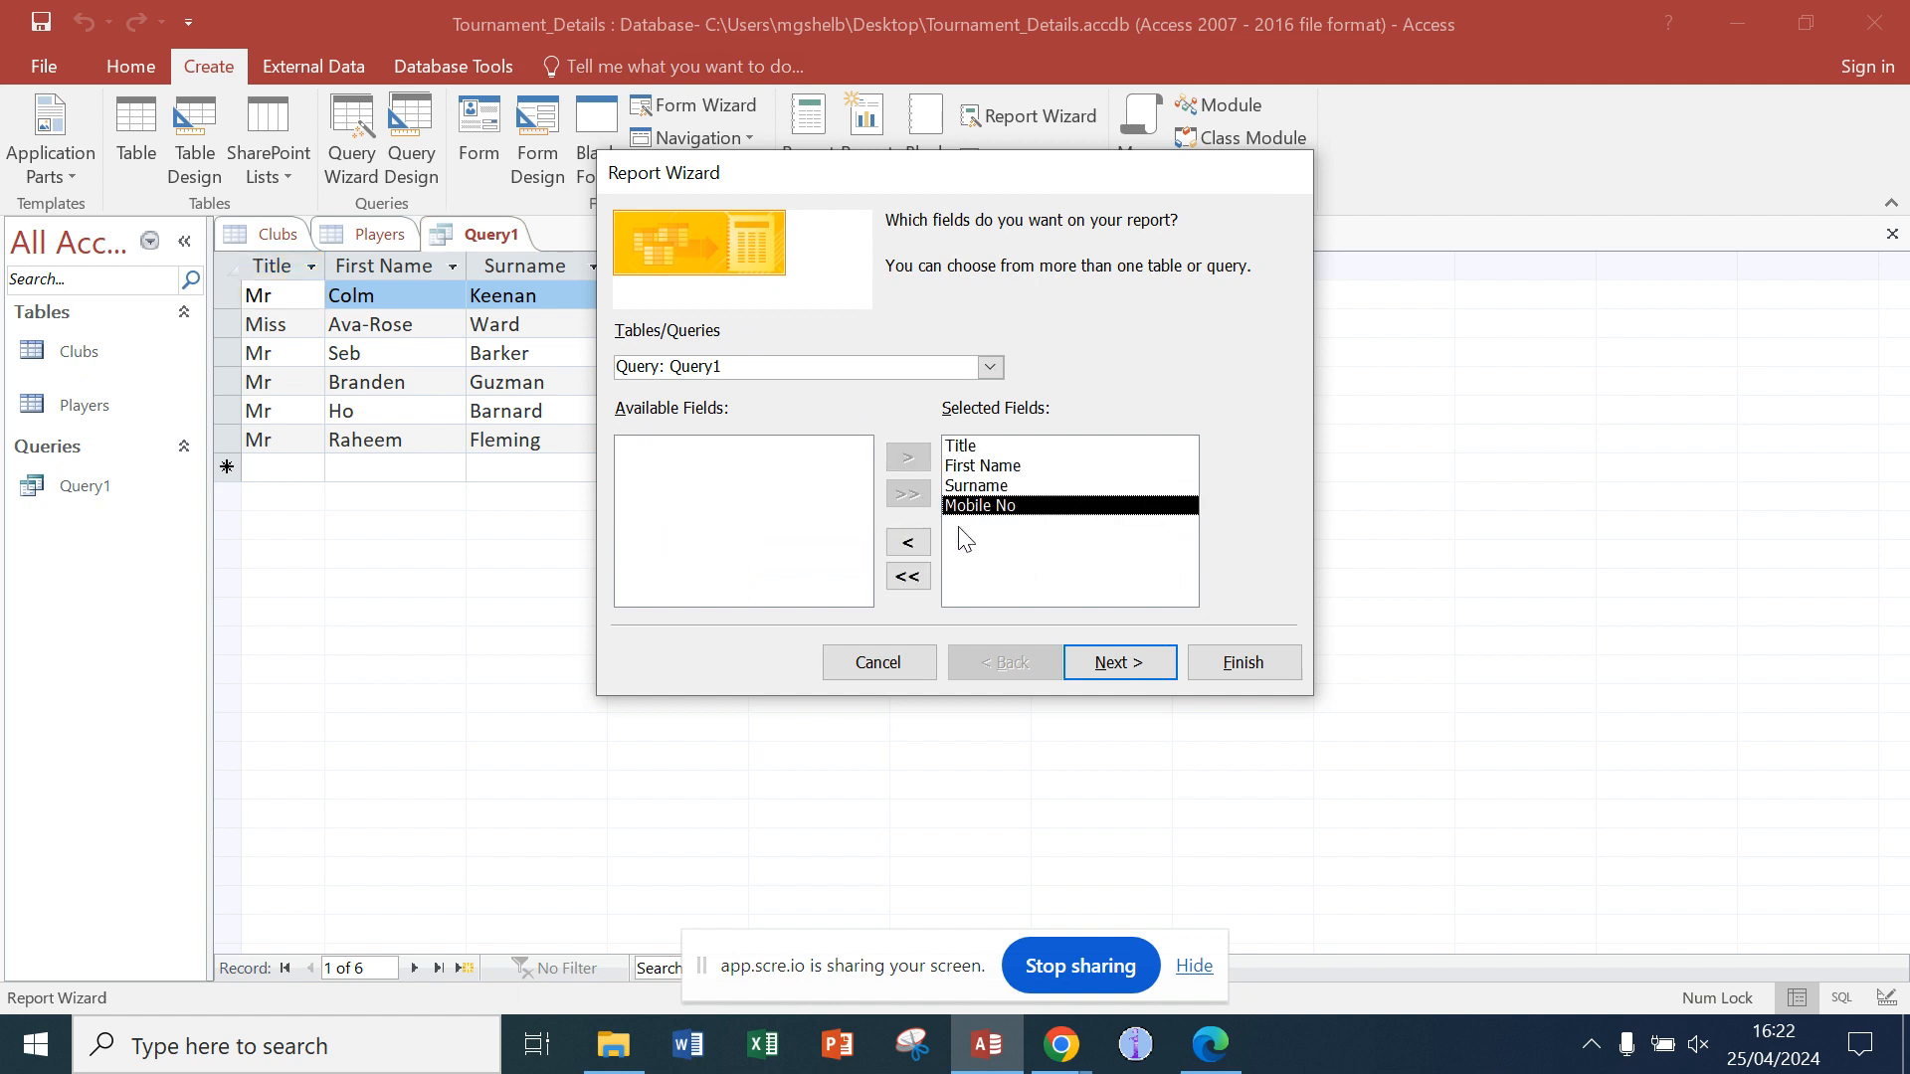
click(1130, 664)
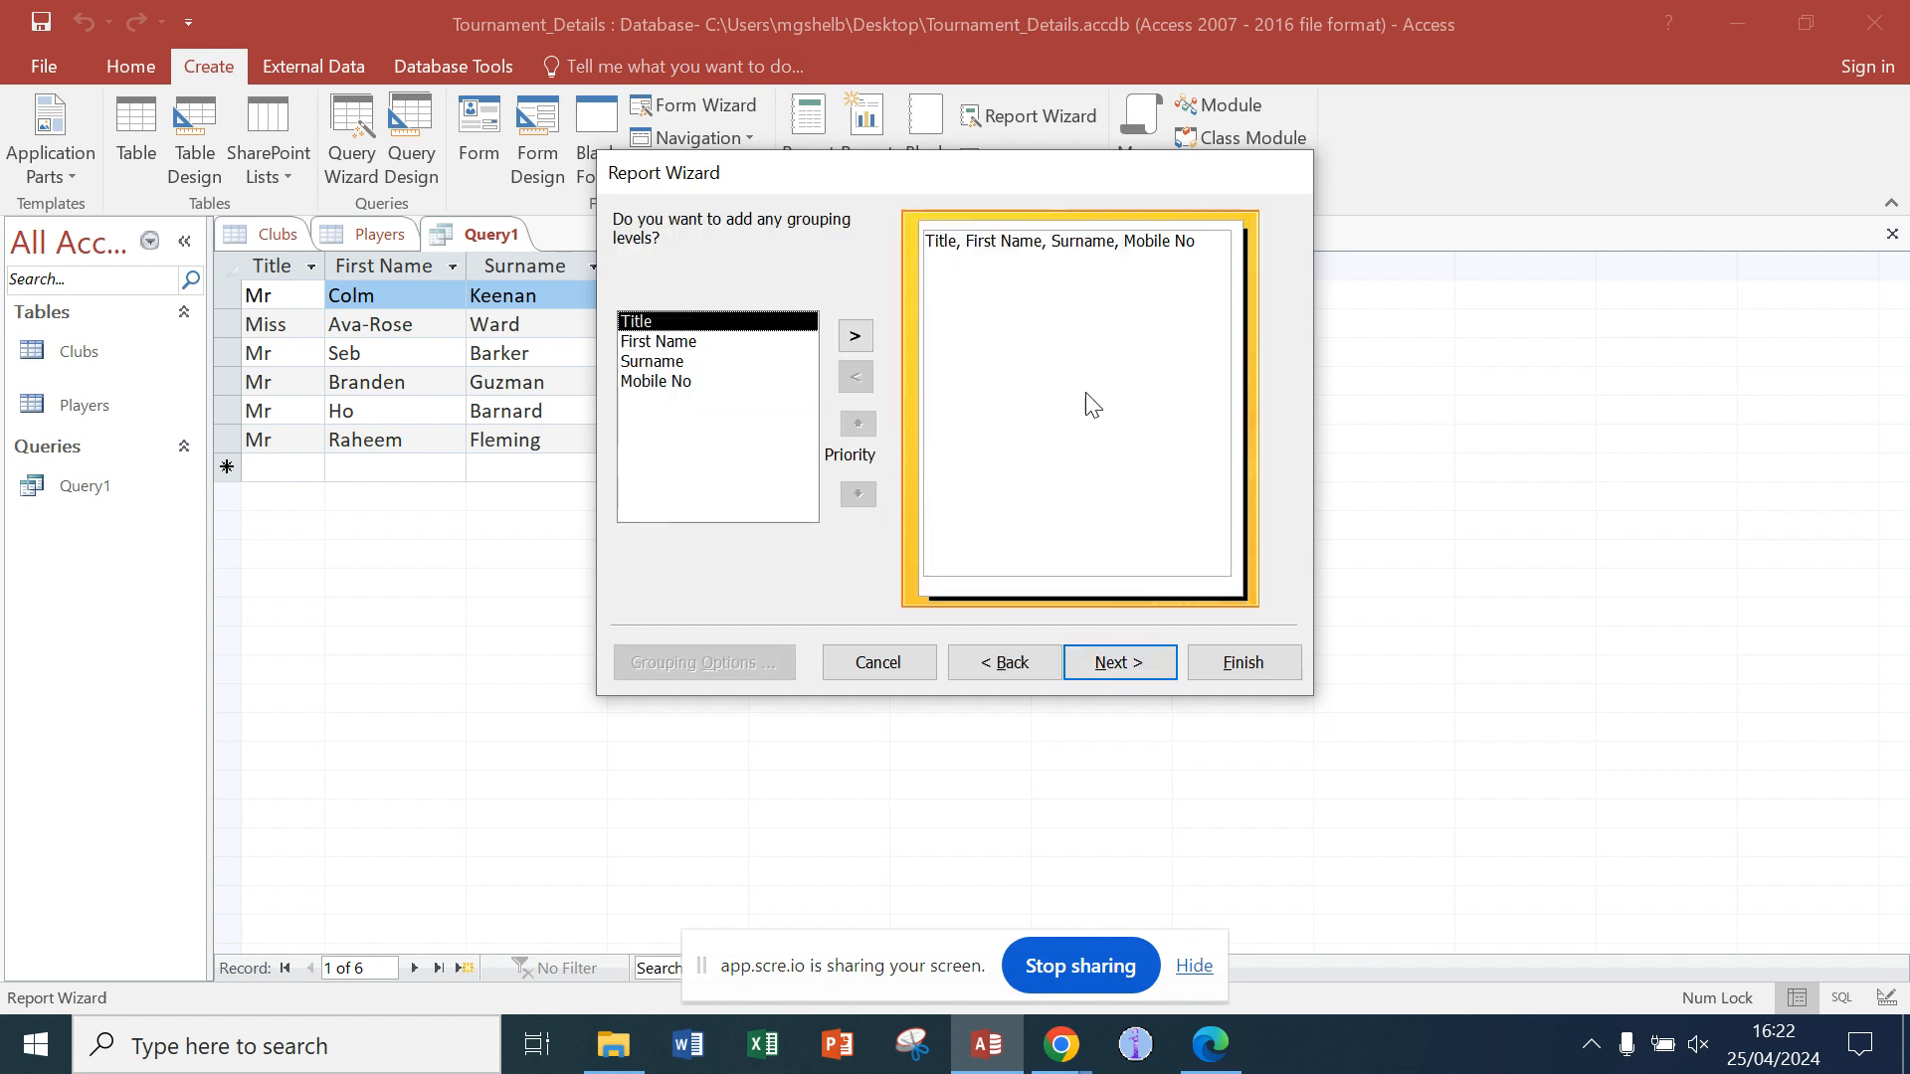
click(1122, 665)
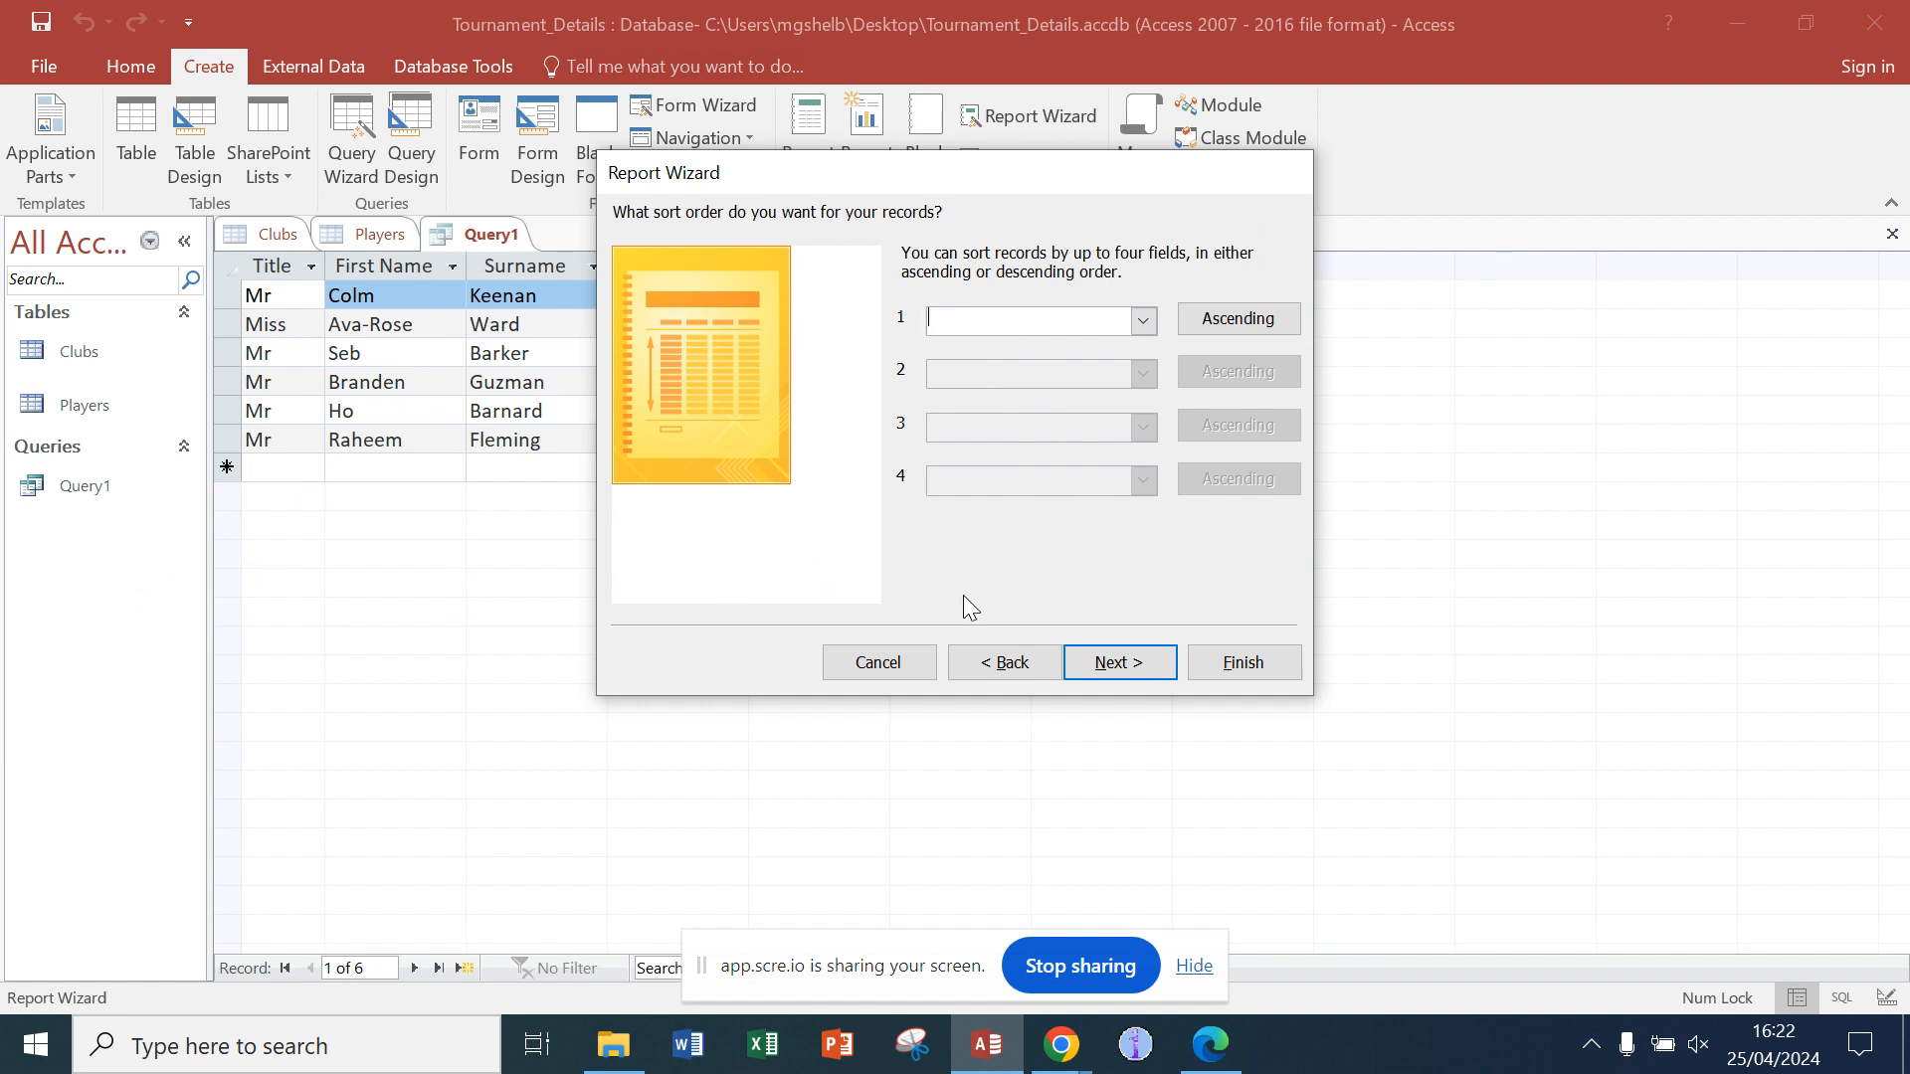
click(1119, 663)
Step: Set the report to a tabular layout in landscape orientation
click(1000, 317)
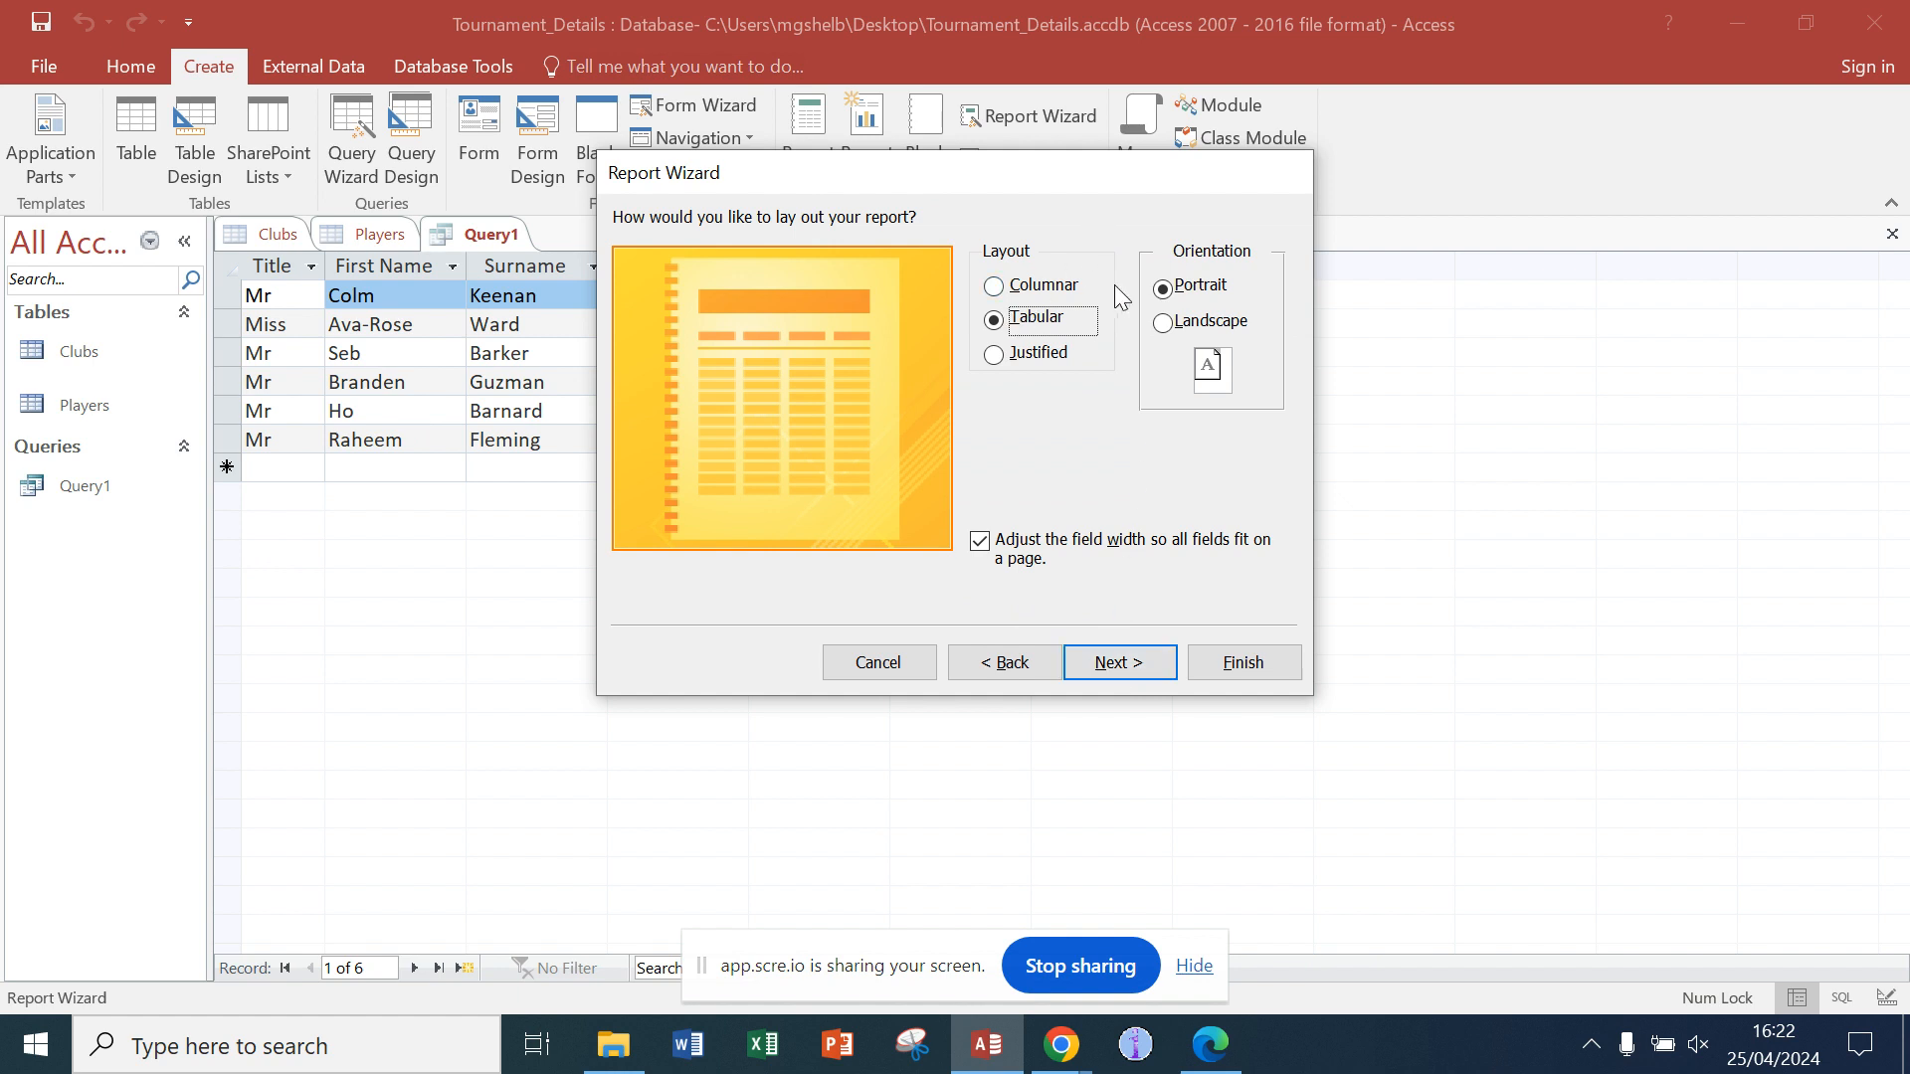
click(1171, 328)
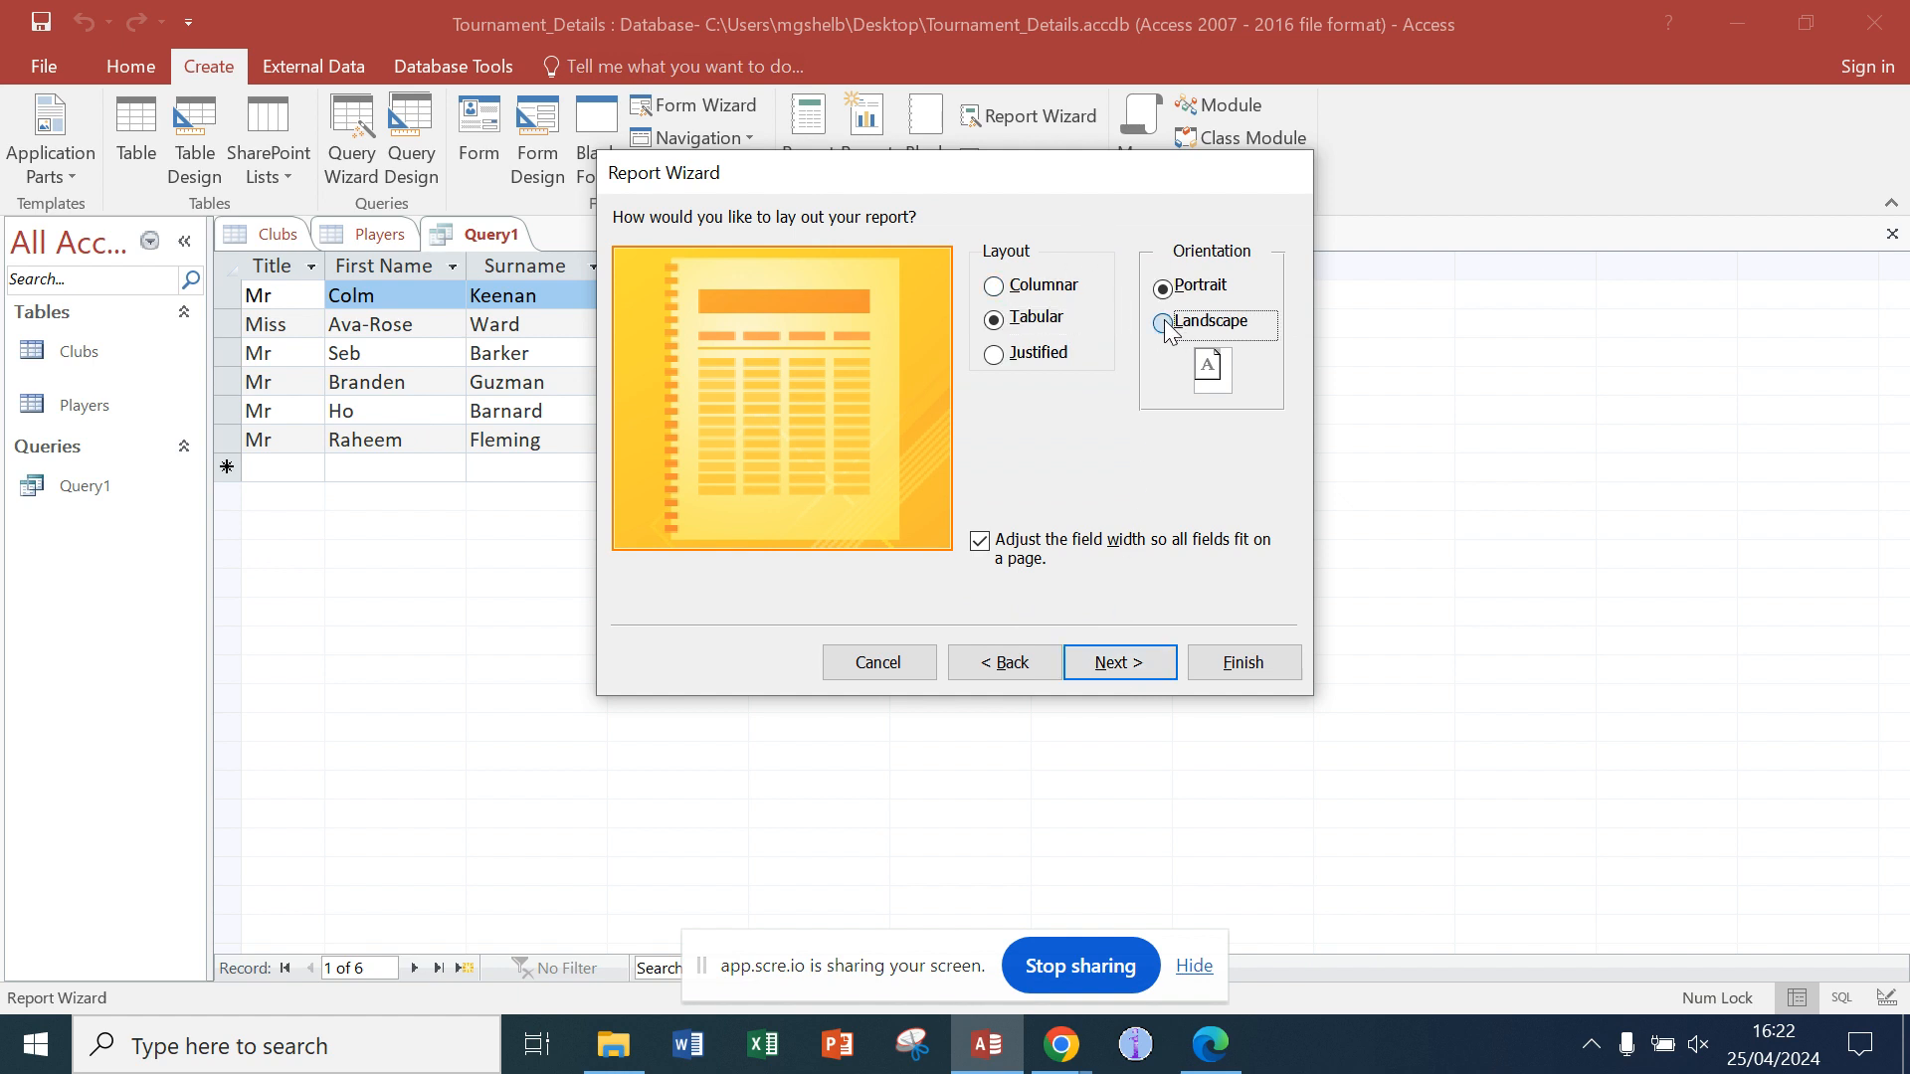
click(1137, 670)
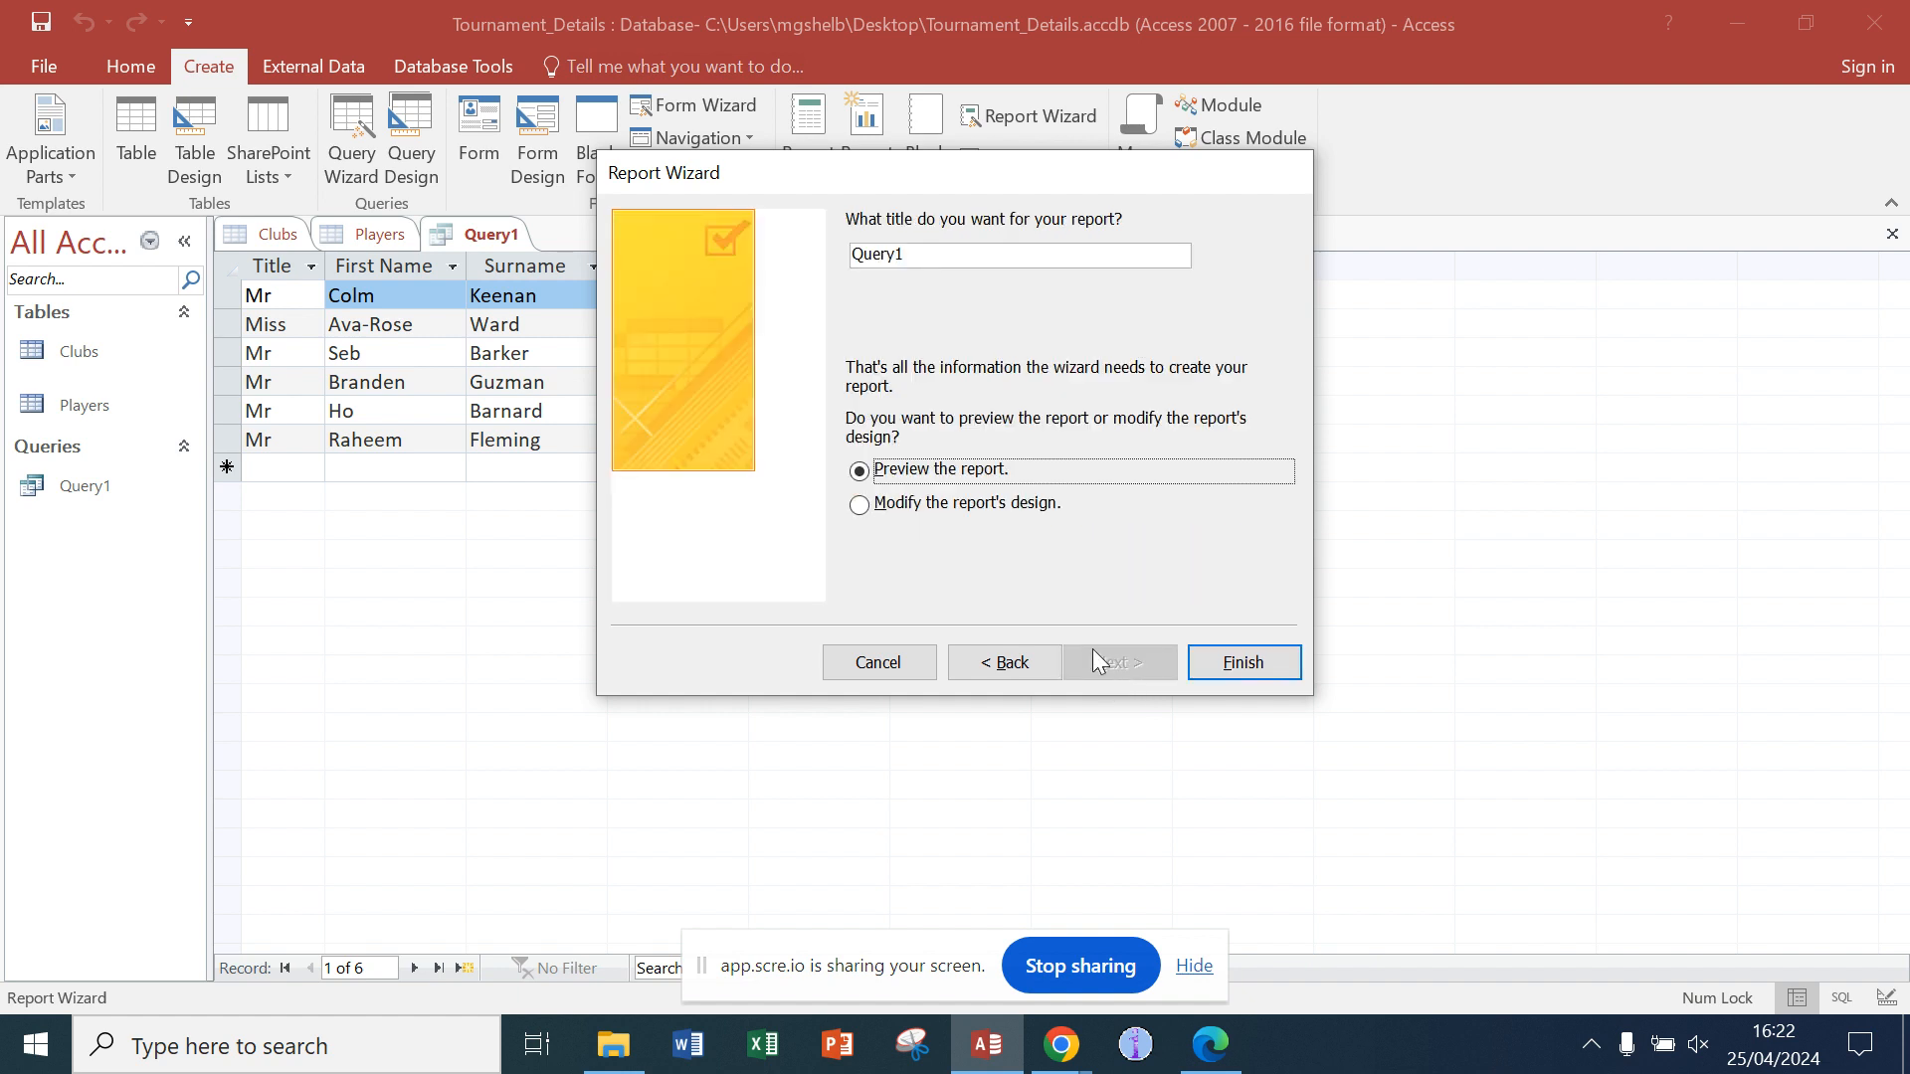
Step: Title the report HANDICAP UNKOWN and finish the wizard with a preview of the report
click(935, 257)
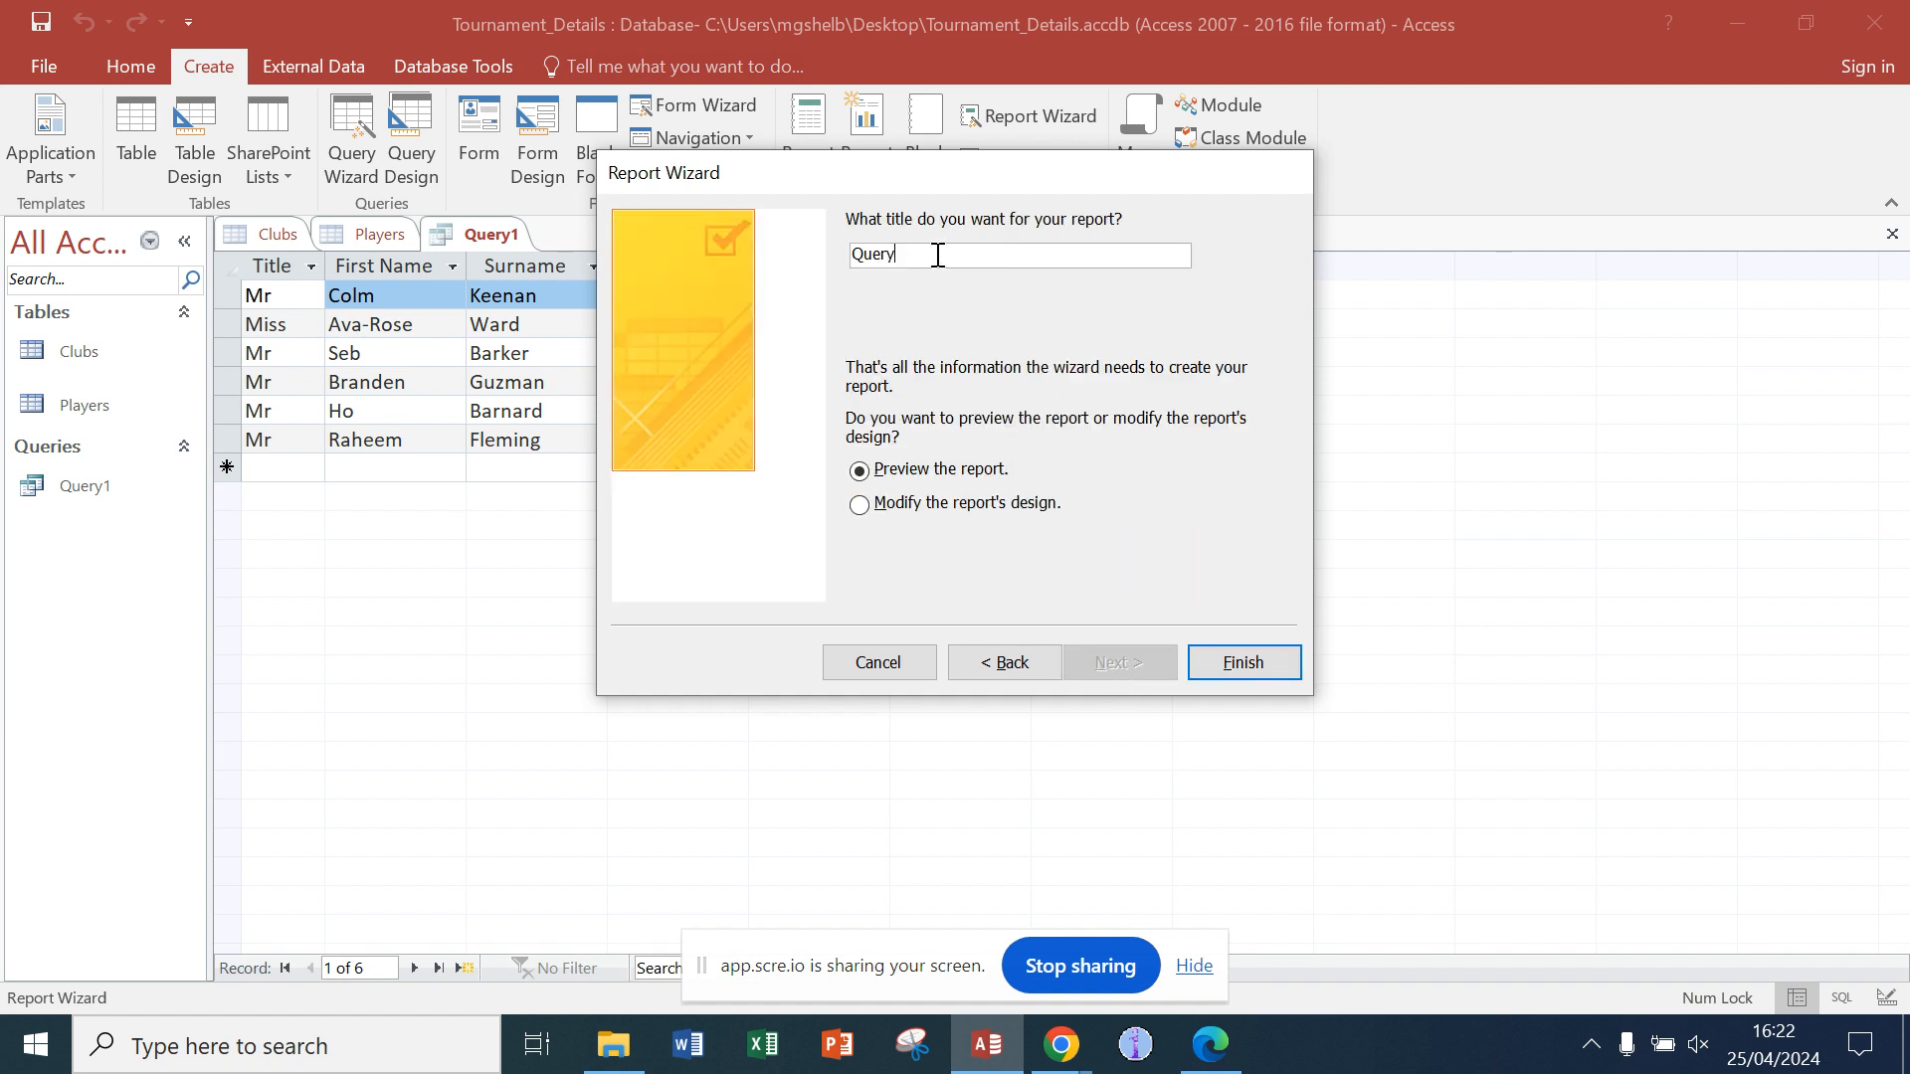
key(BackSpace)
key(BackSpace)
key(BackSpace)
key(BackSpace)
key(BackSpace)
click(1246, 662)
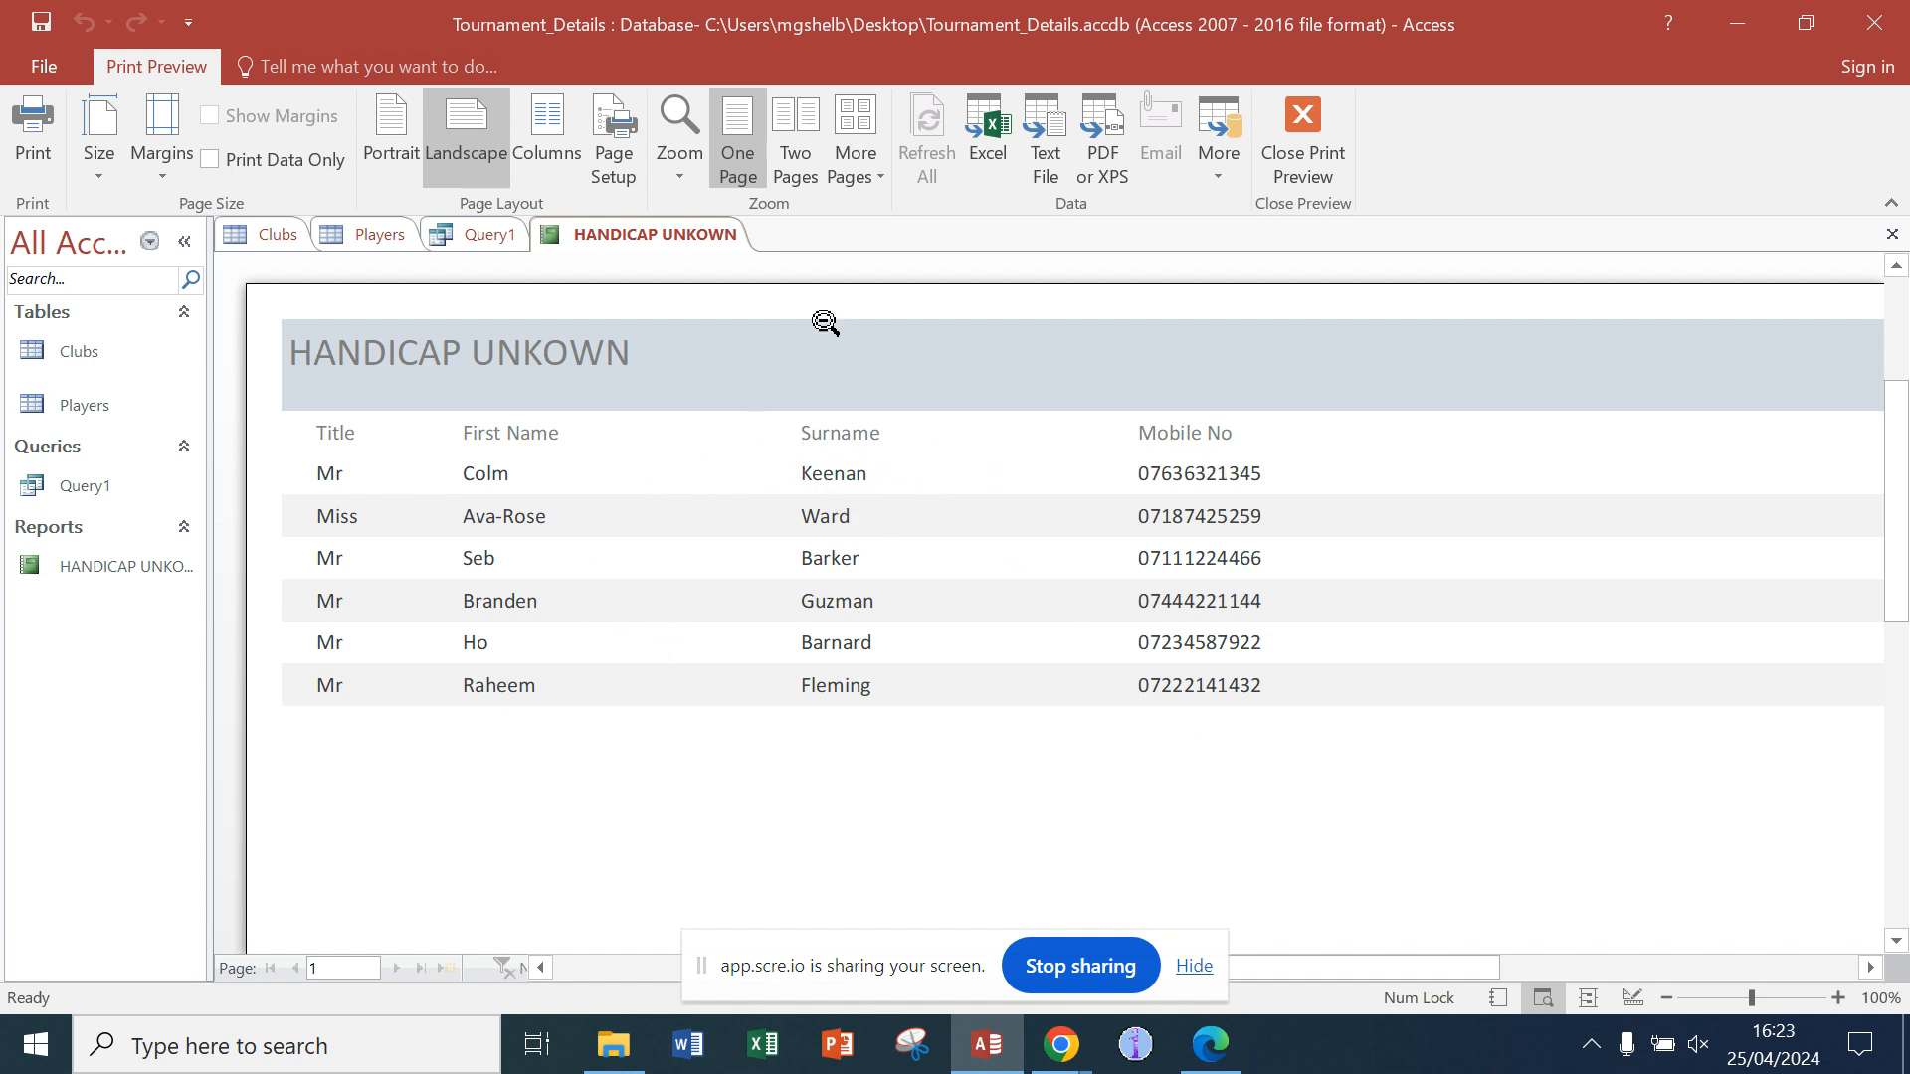
Step: Close the print preview and narrow the First Name heading and its Detail field to end at about 7 on the ruler
click(1303, 120)
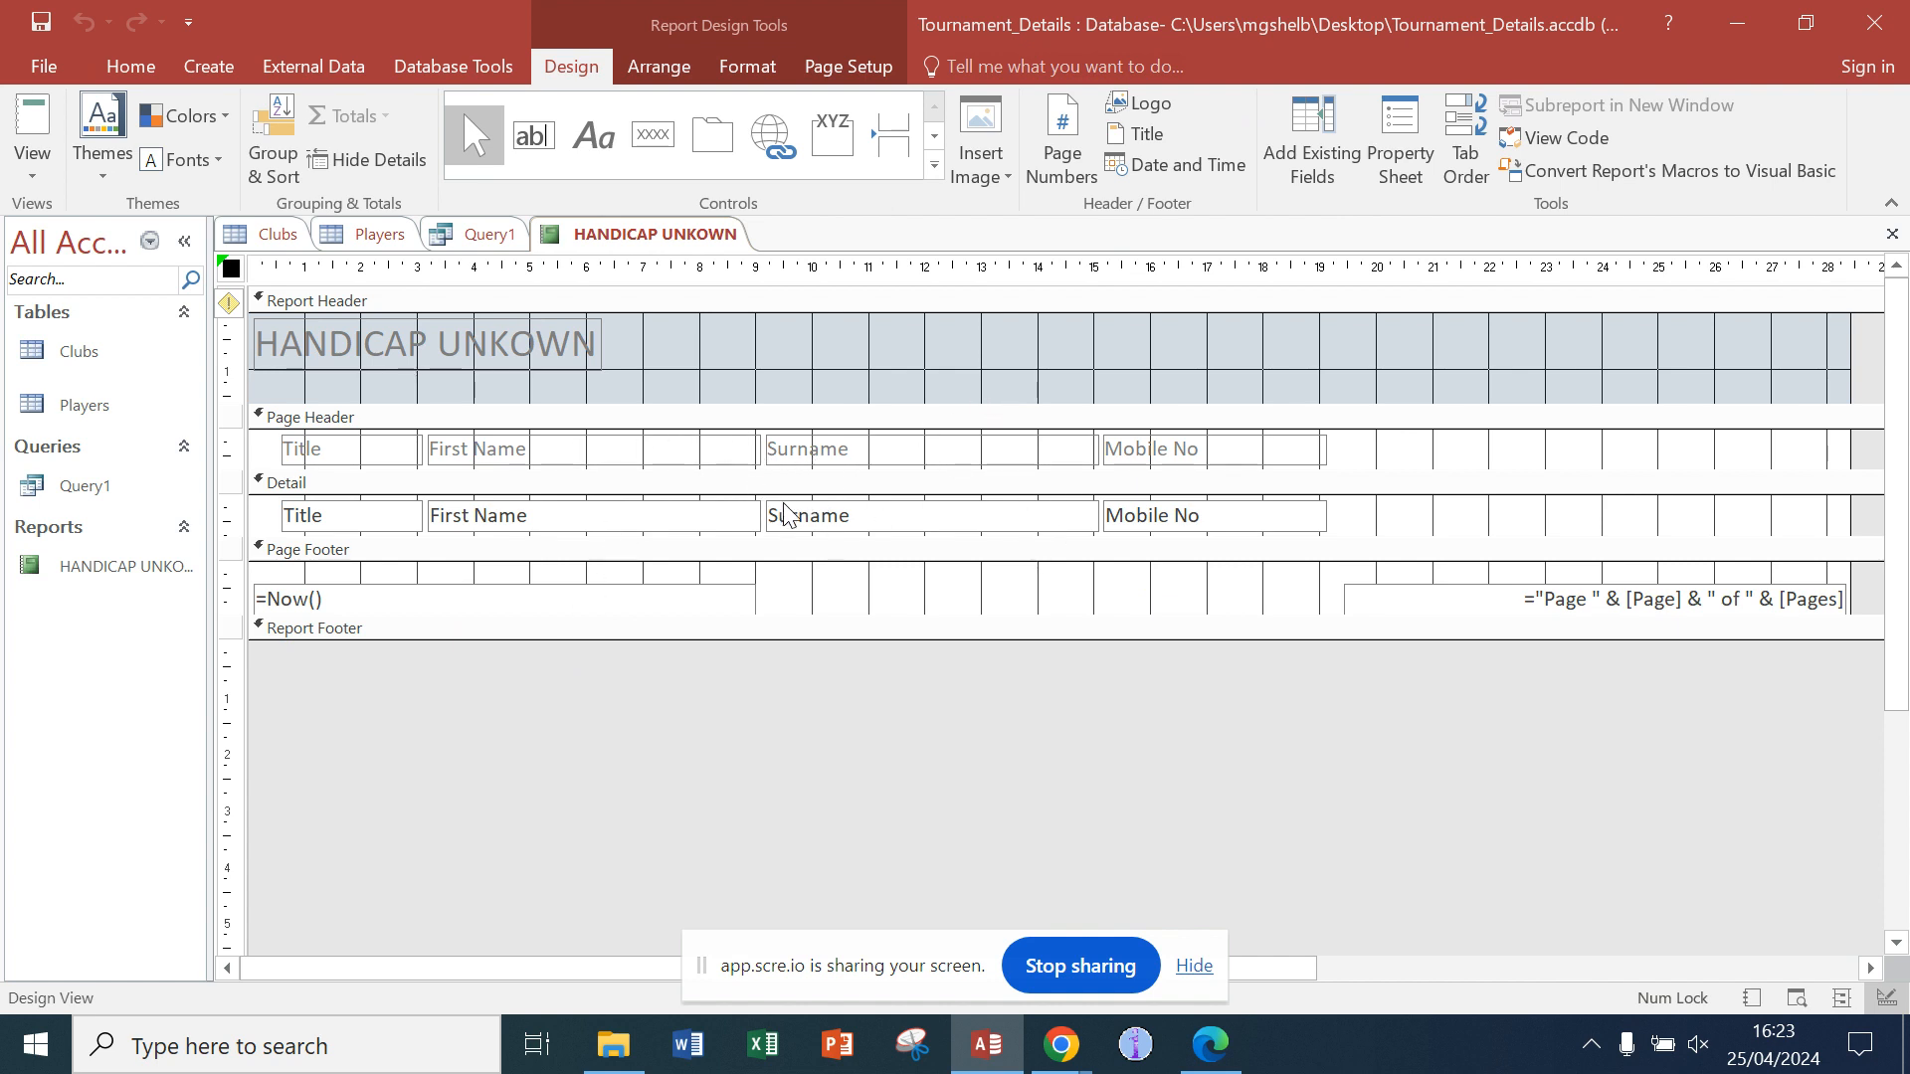
click(555, 451)
click(716, 450)
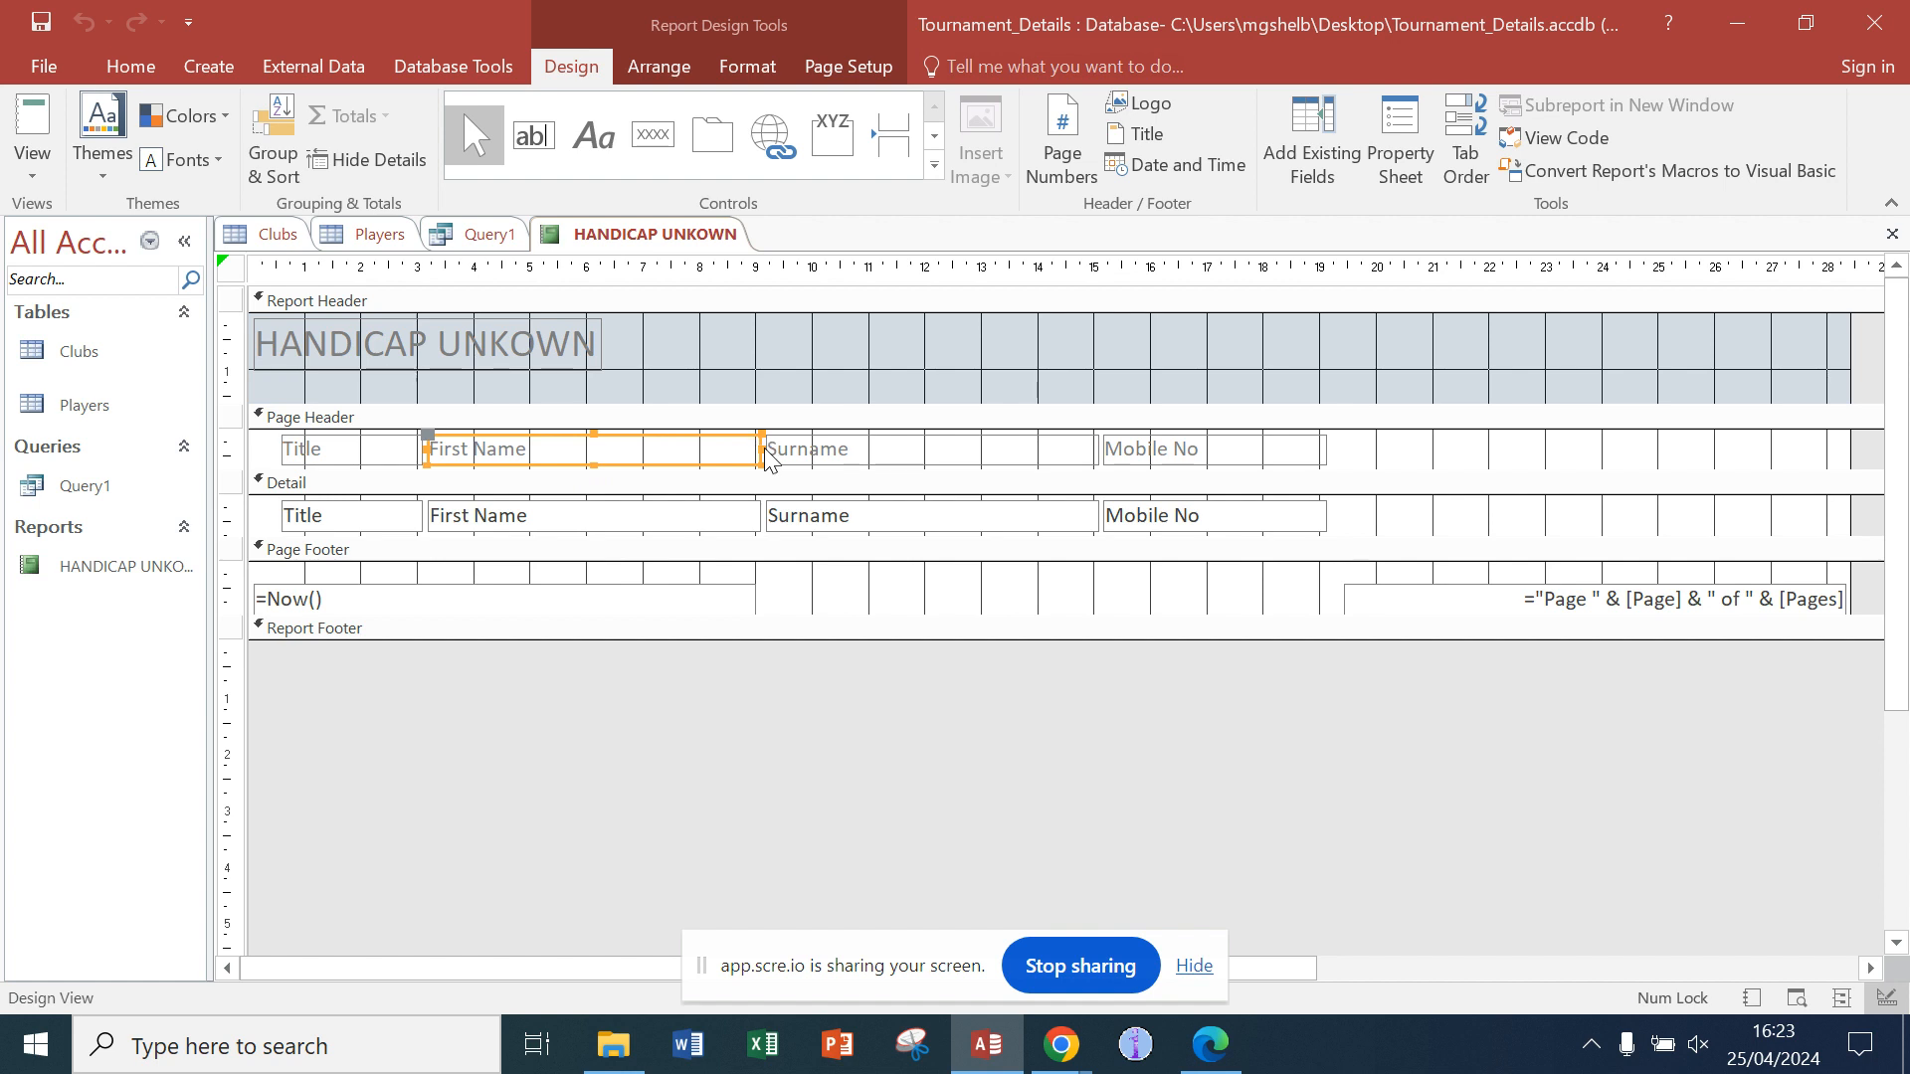
drag(761, 451, 635, 467)
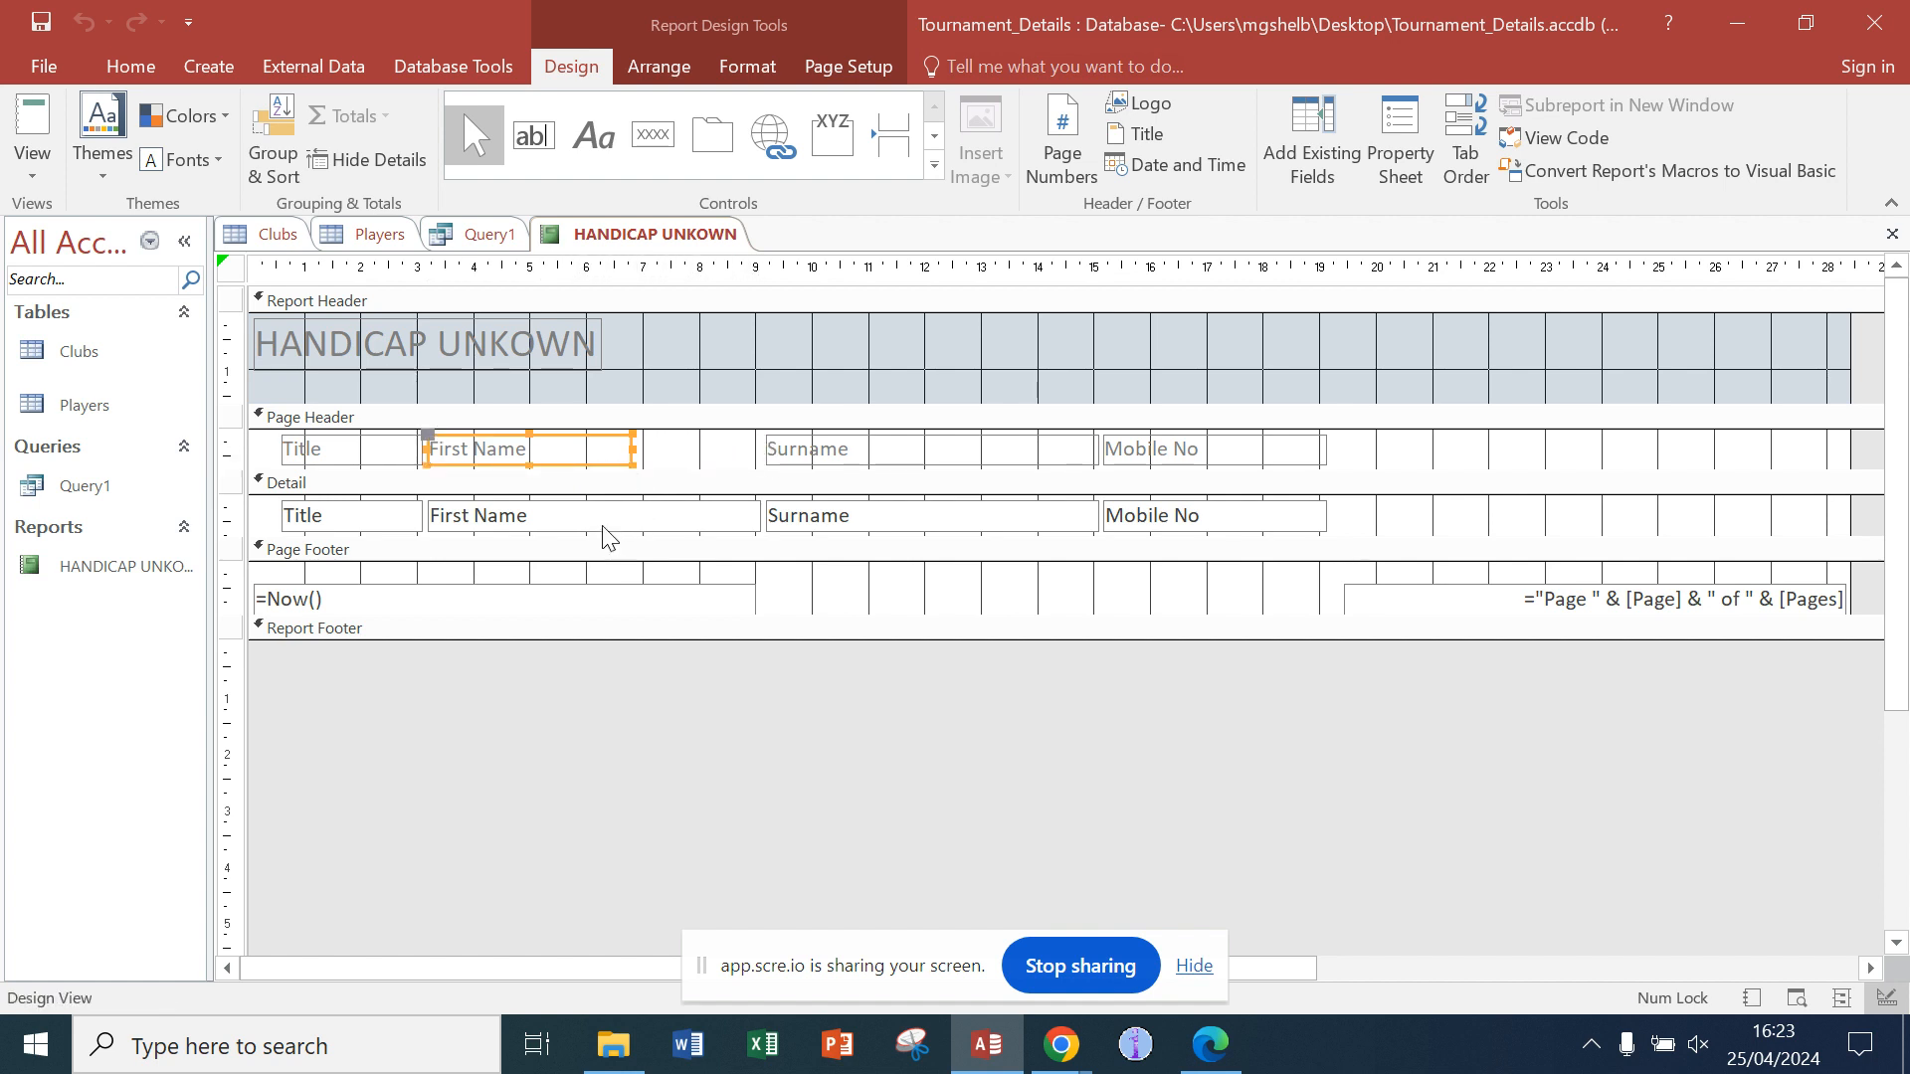
click(608, 518)
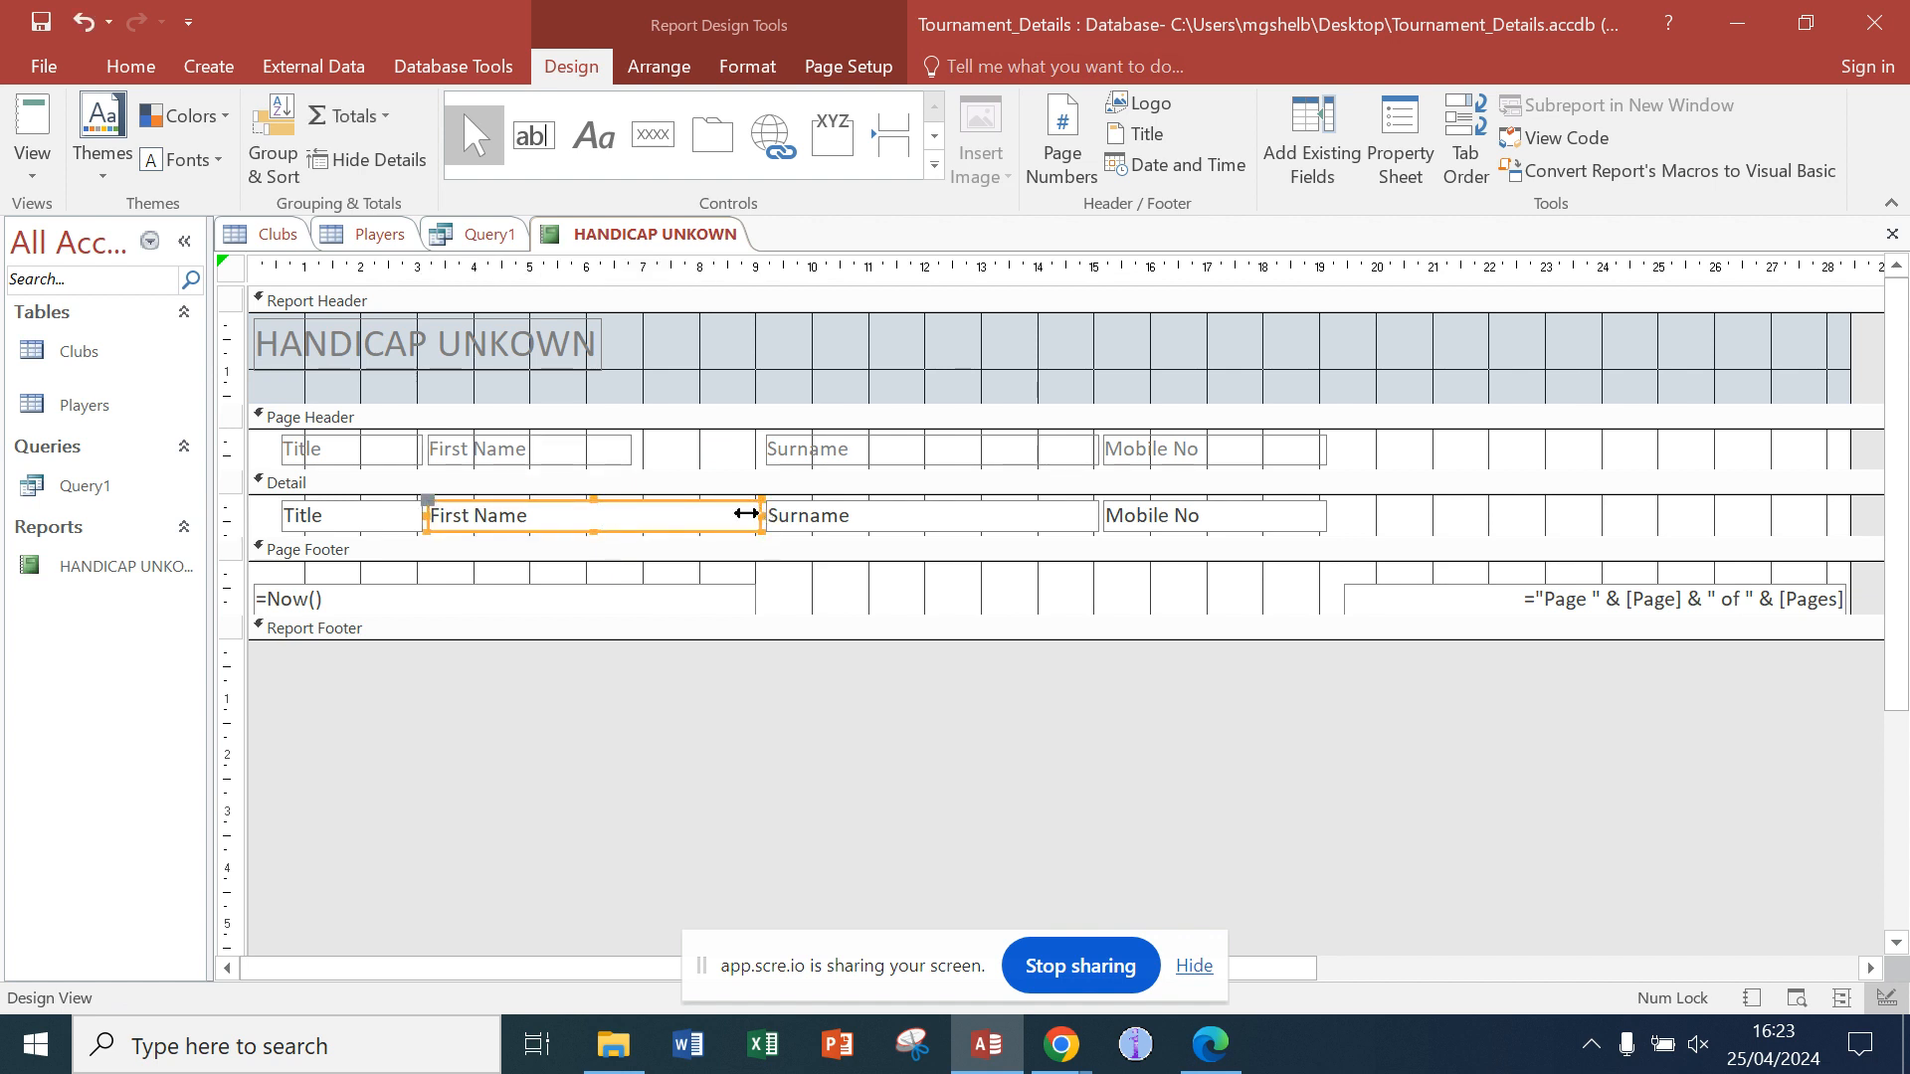
drag(753, 517, 627, 518)
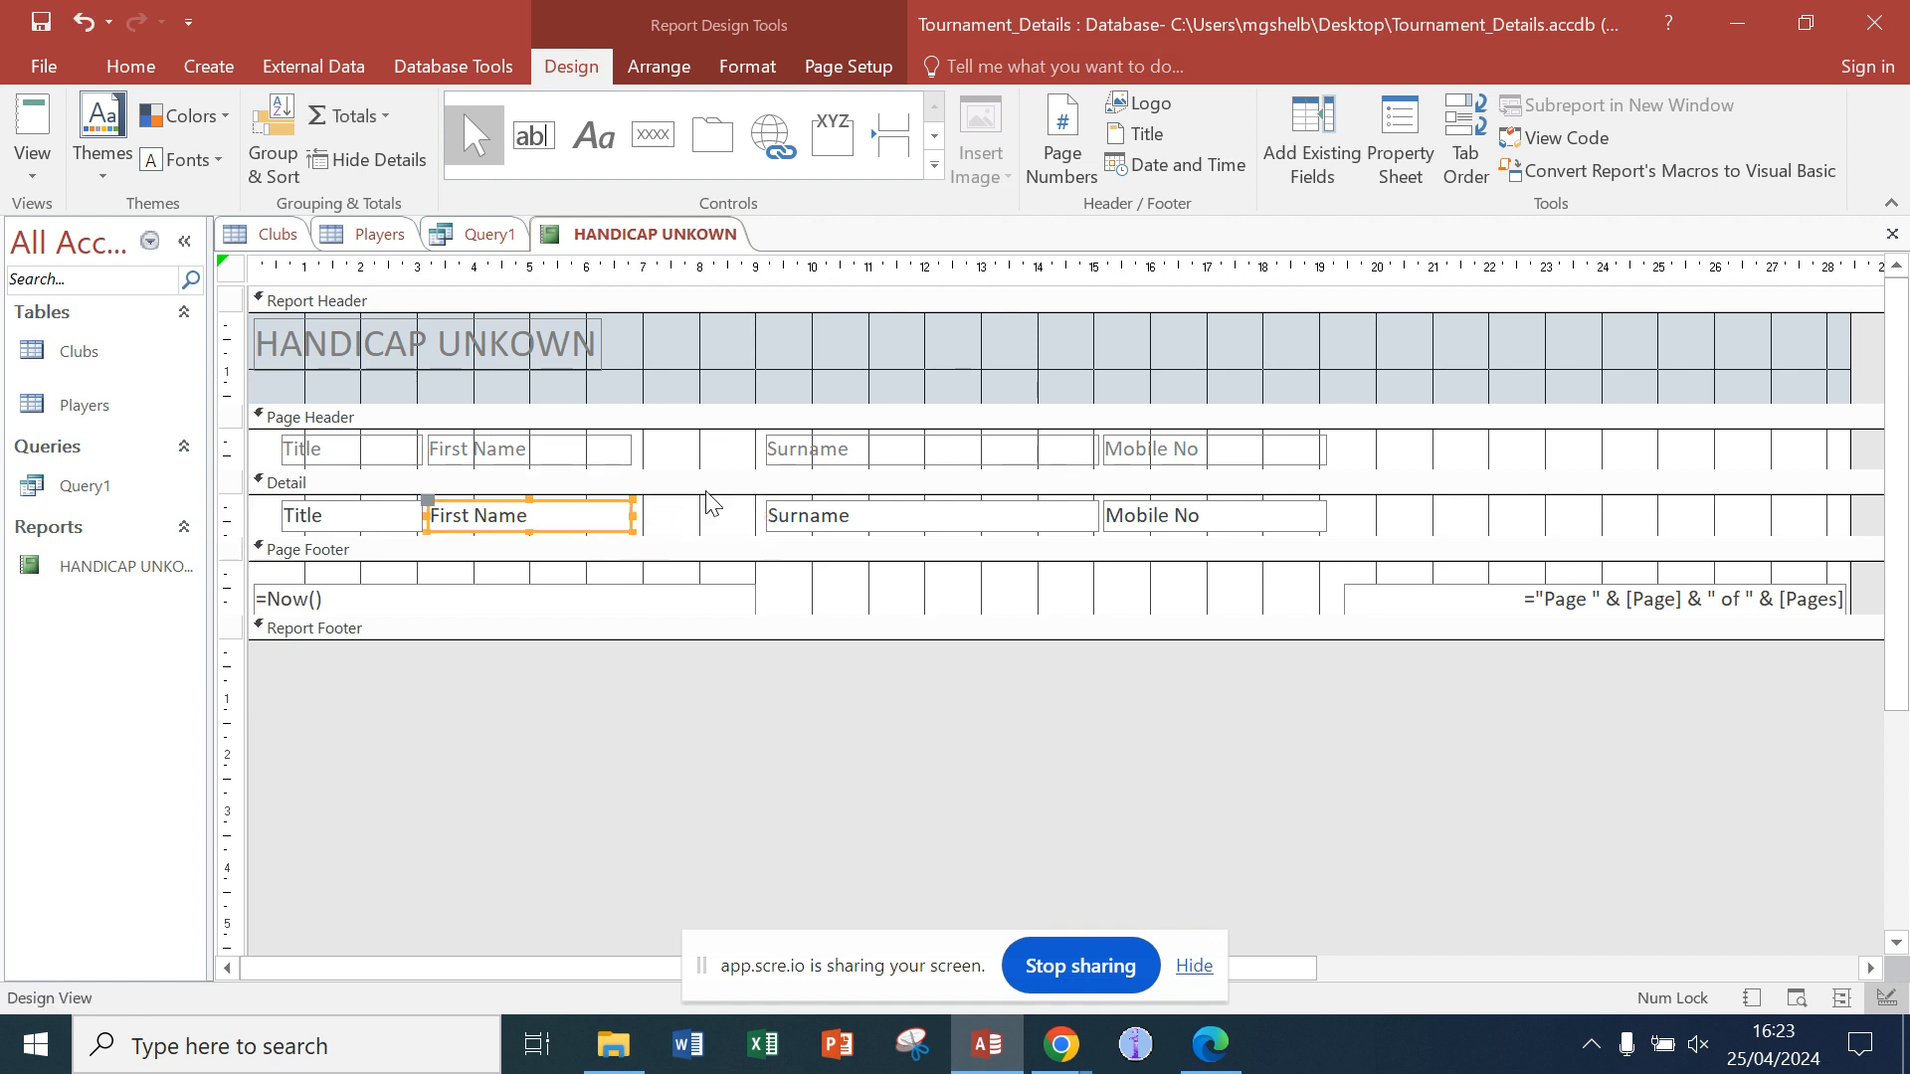
Step: Narrow the Surname heading and its Detail field to end at about 12.5 on the ruler
click(925, 451)
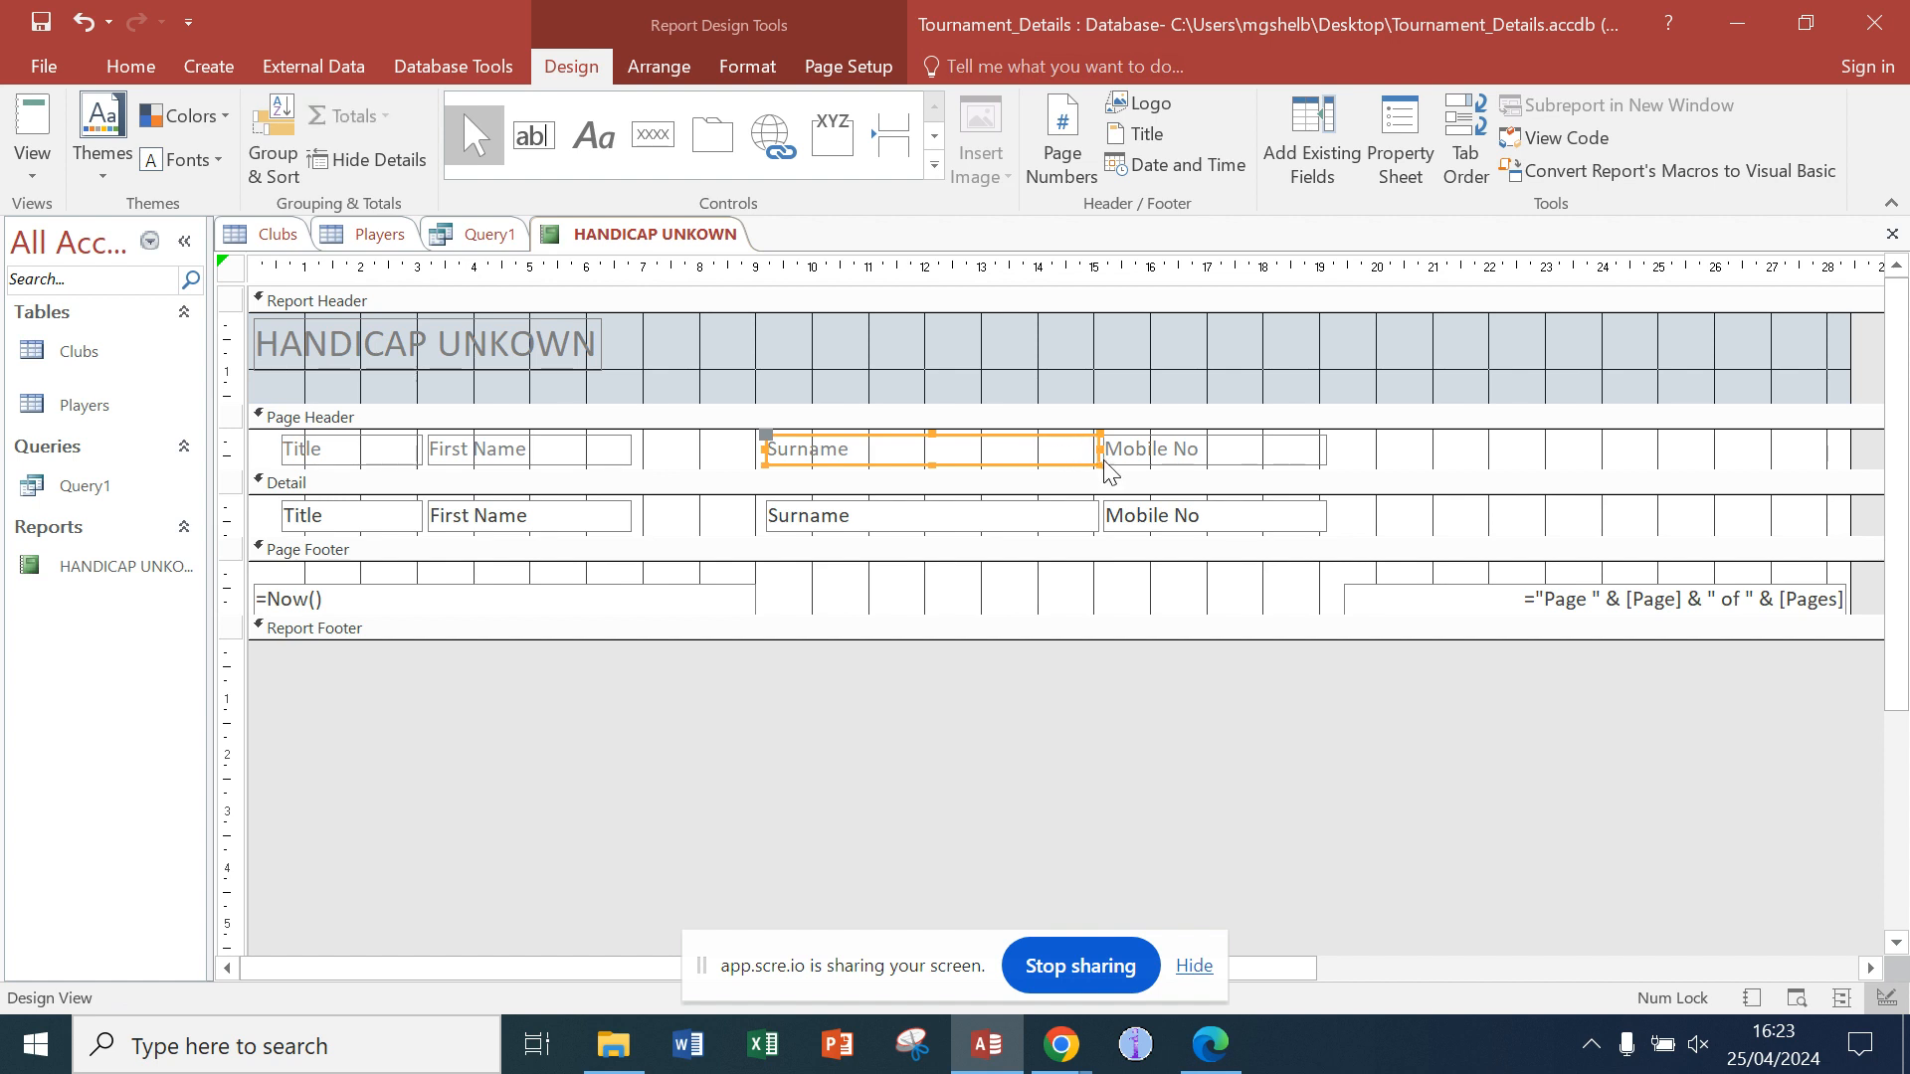
drag(1101, 451, 958, 454)
click(961, 518)
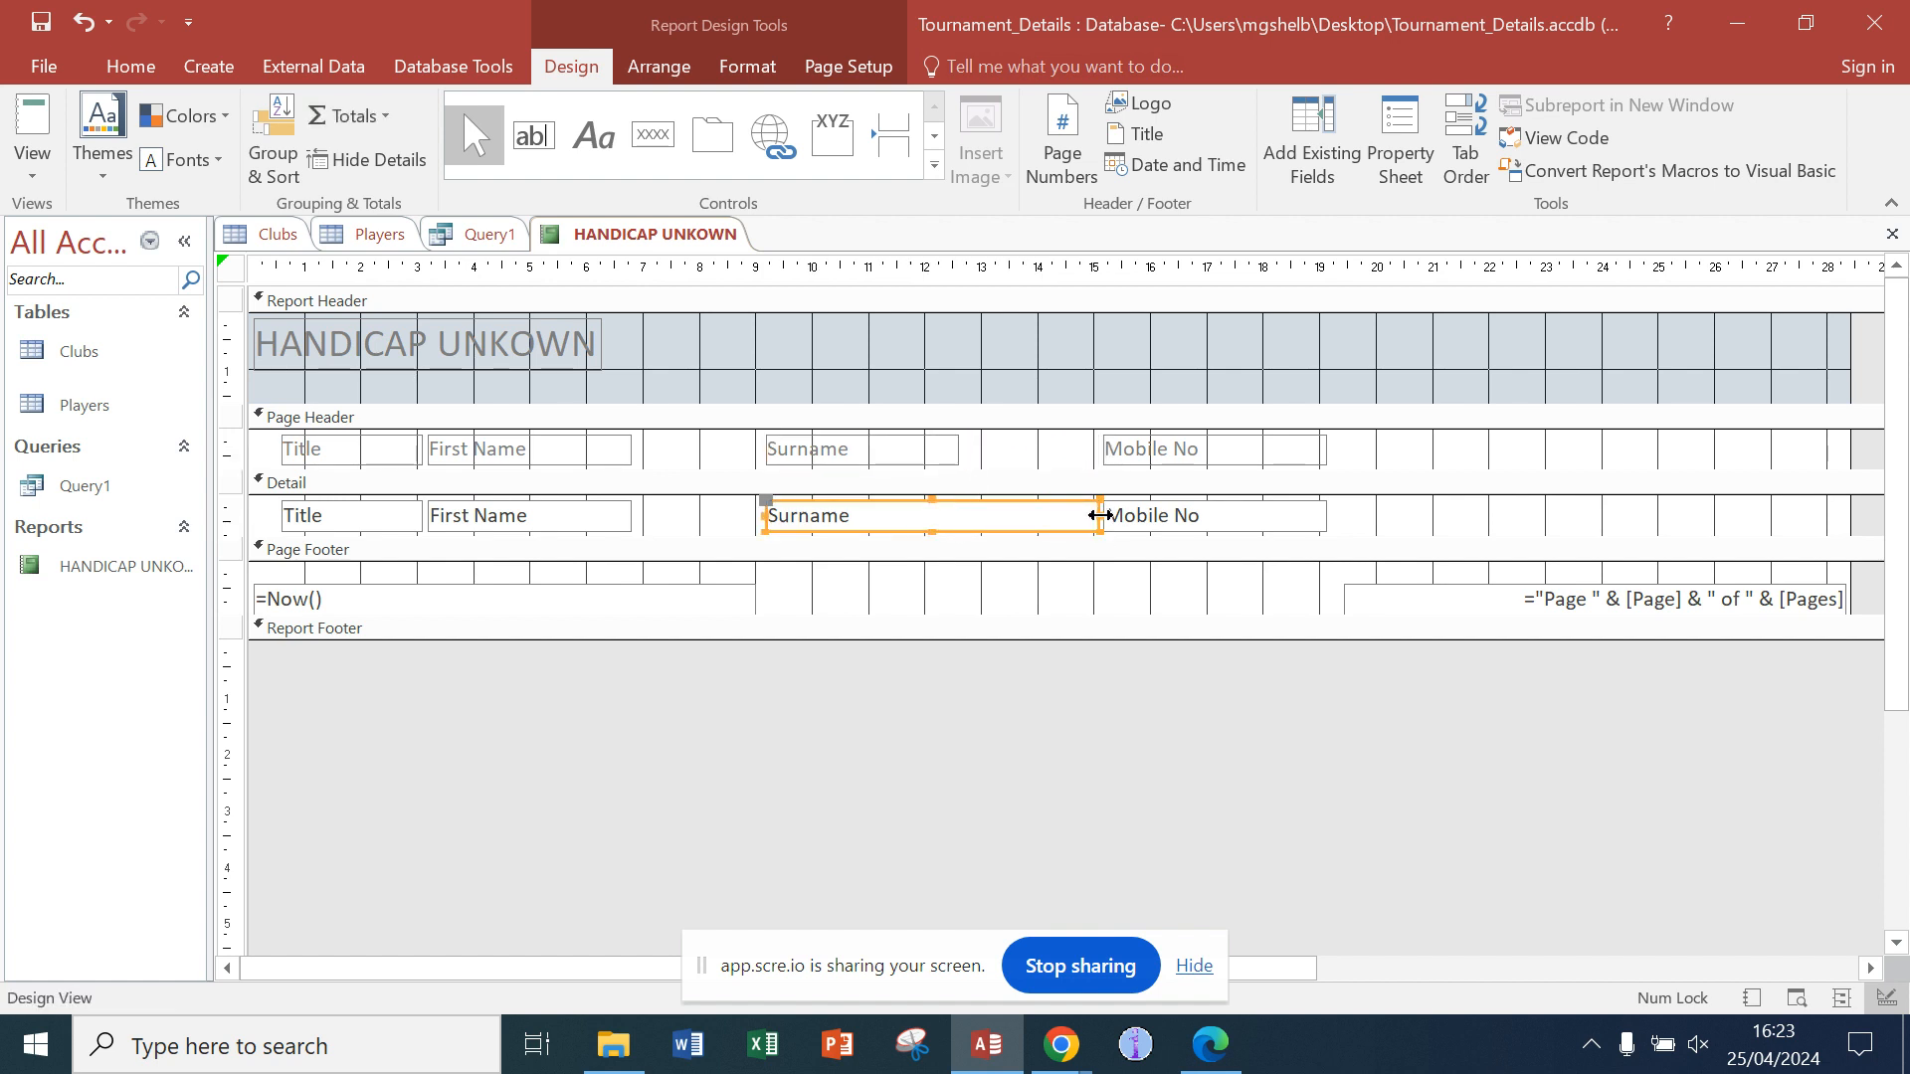
drag(1098, 516, 959, 522)
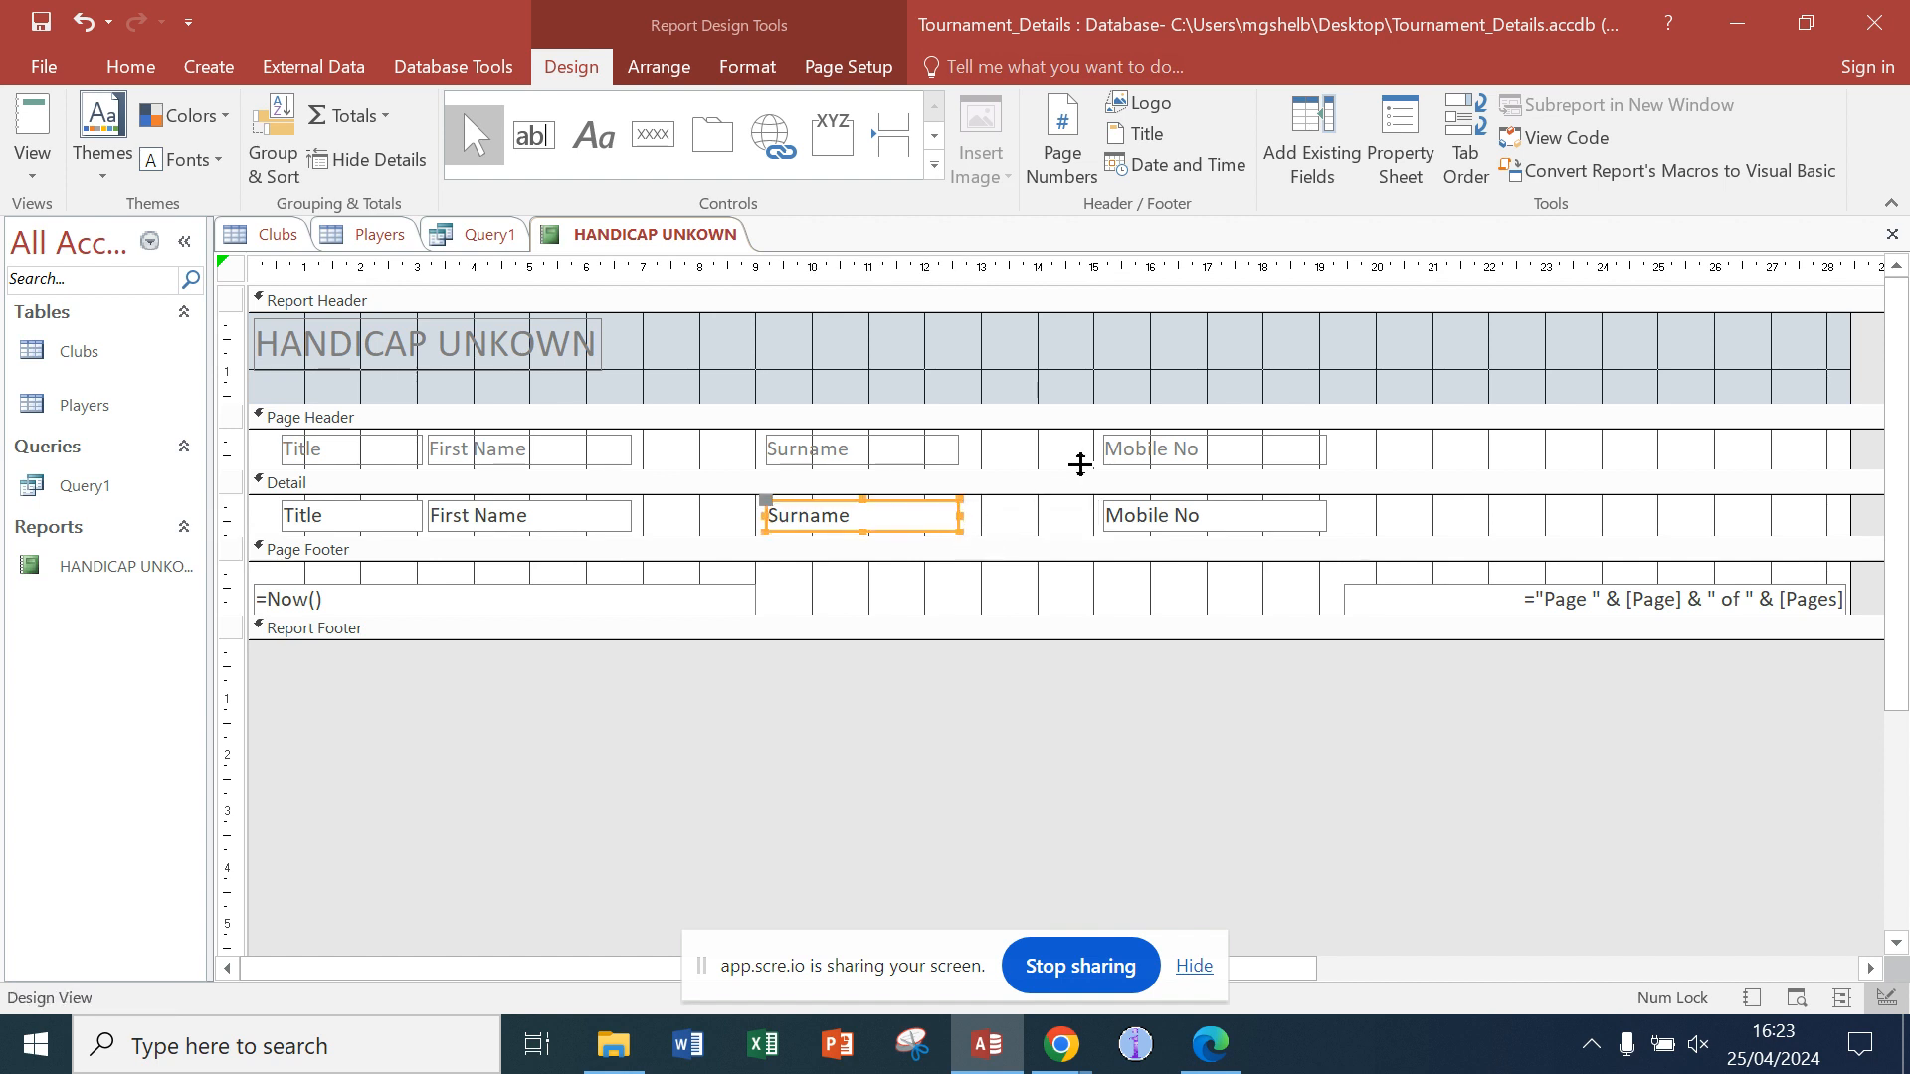
Step: Check the column spacing in Report View and return to Design View
click(32, 176)
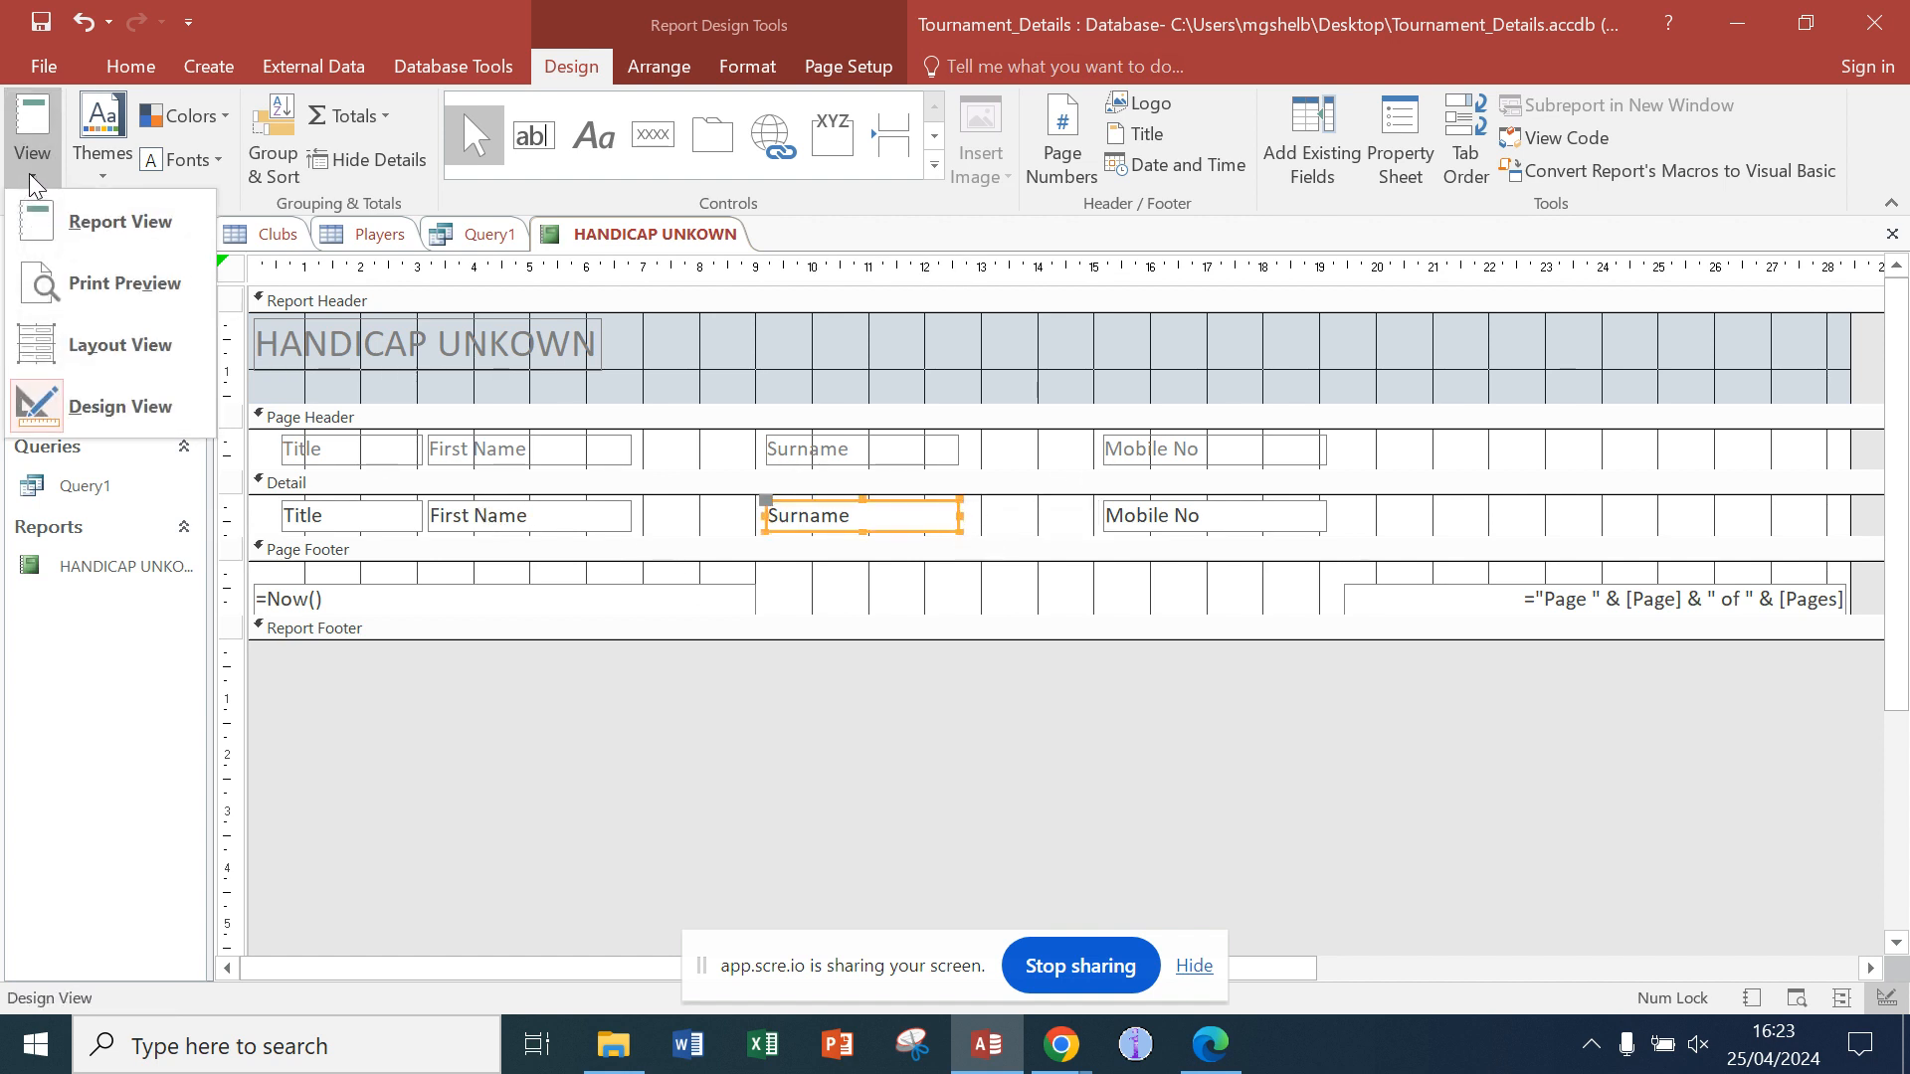
click(76, 222)
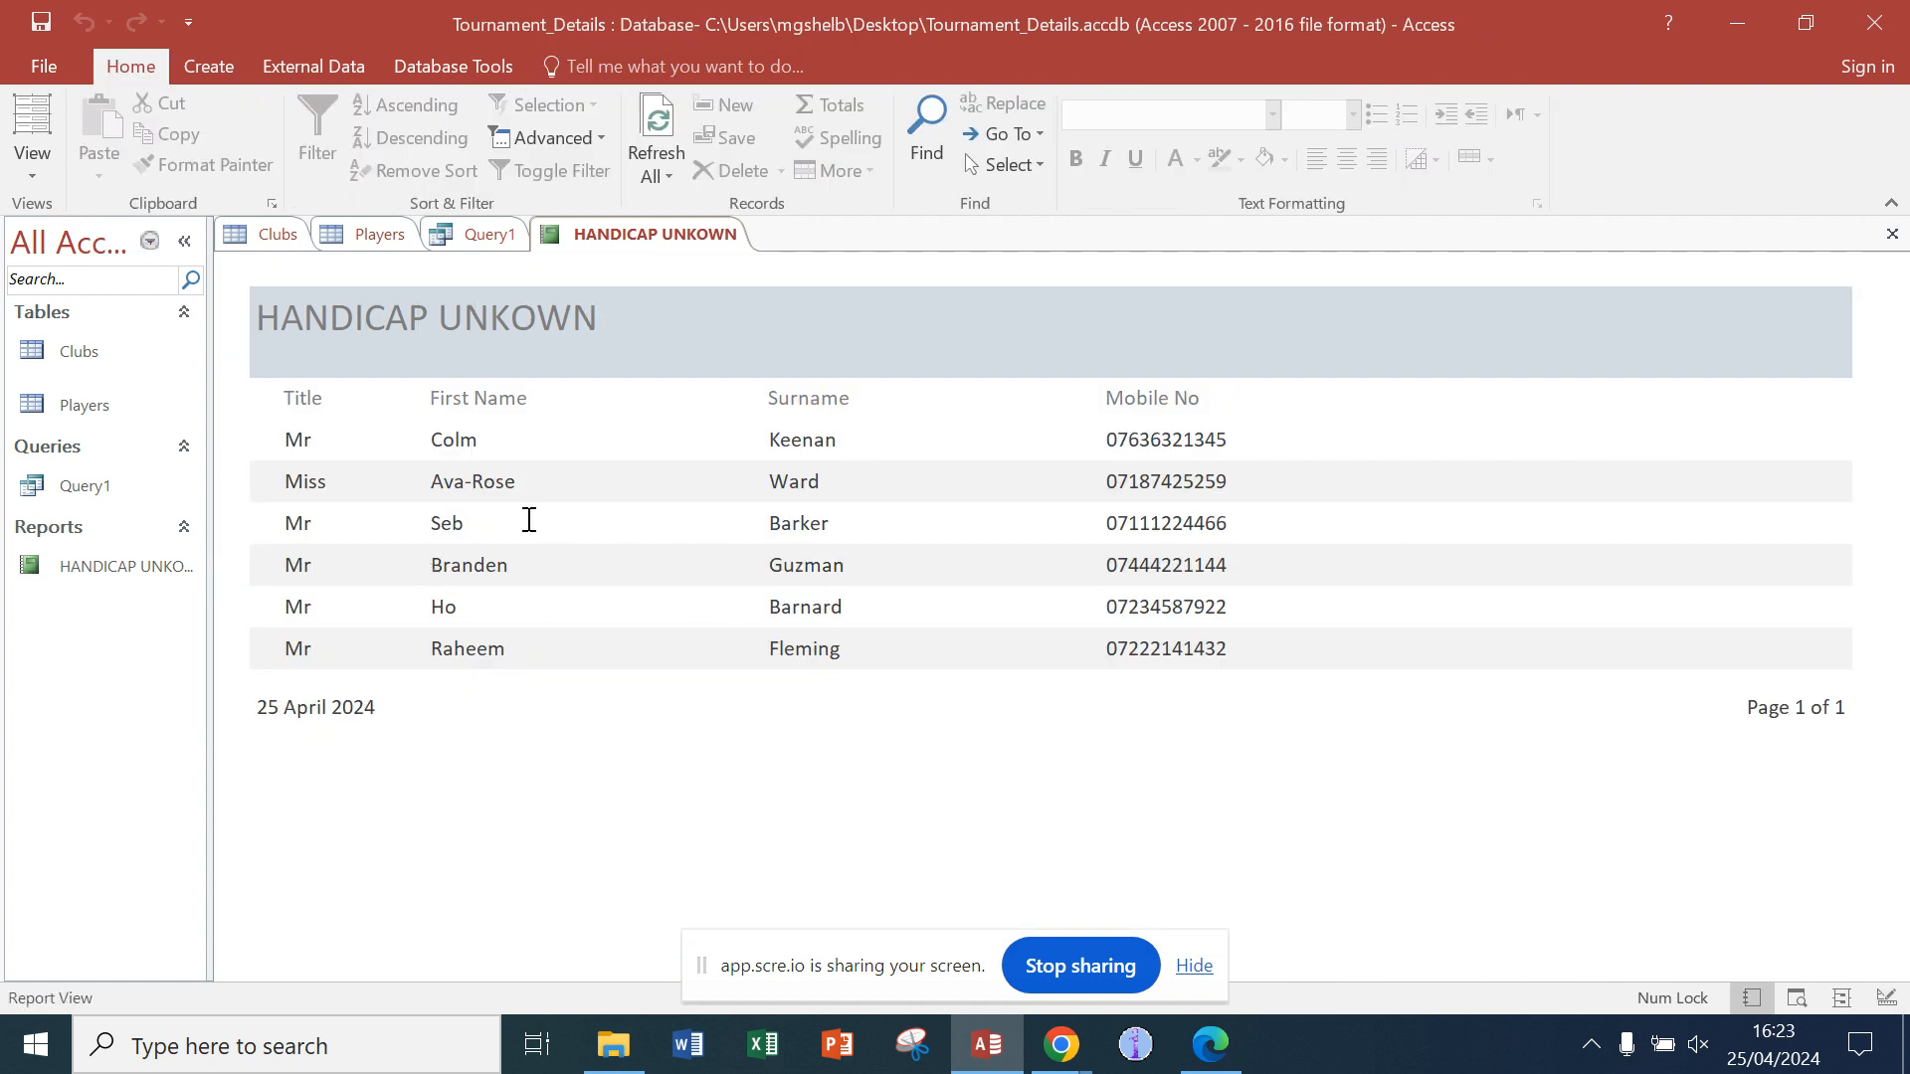
click(33, 179)
click(83, 405)
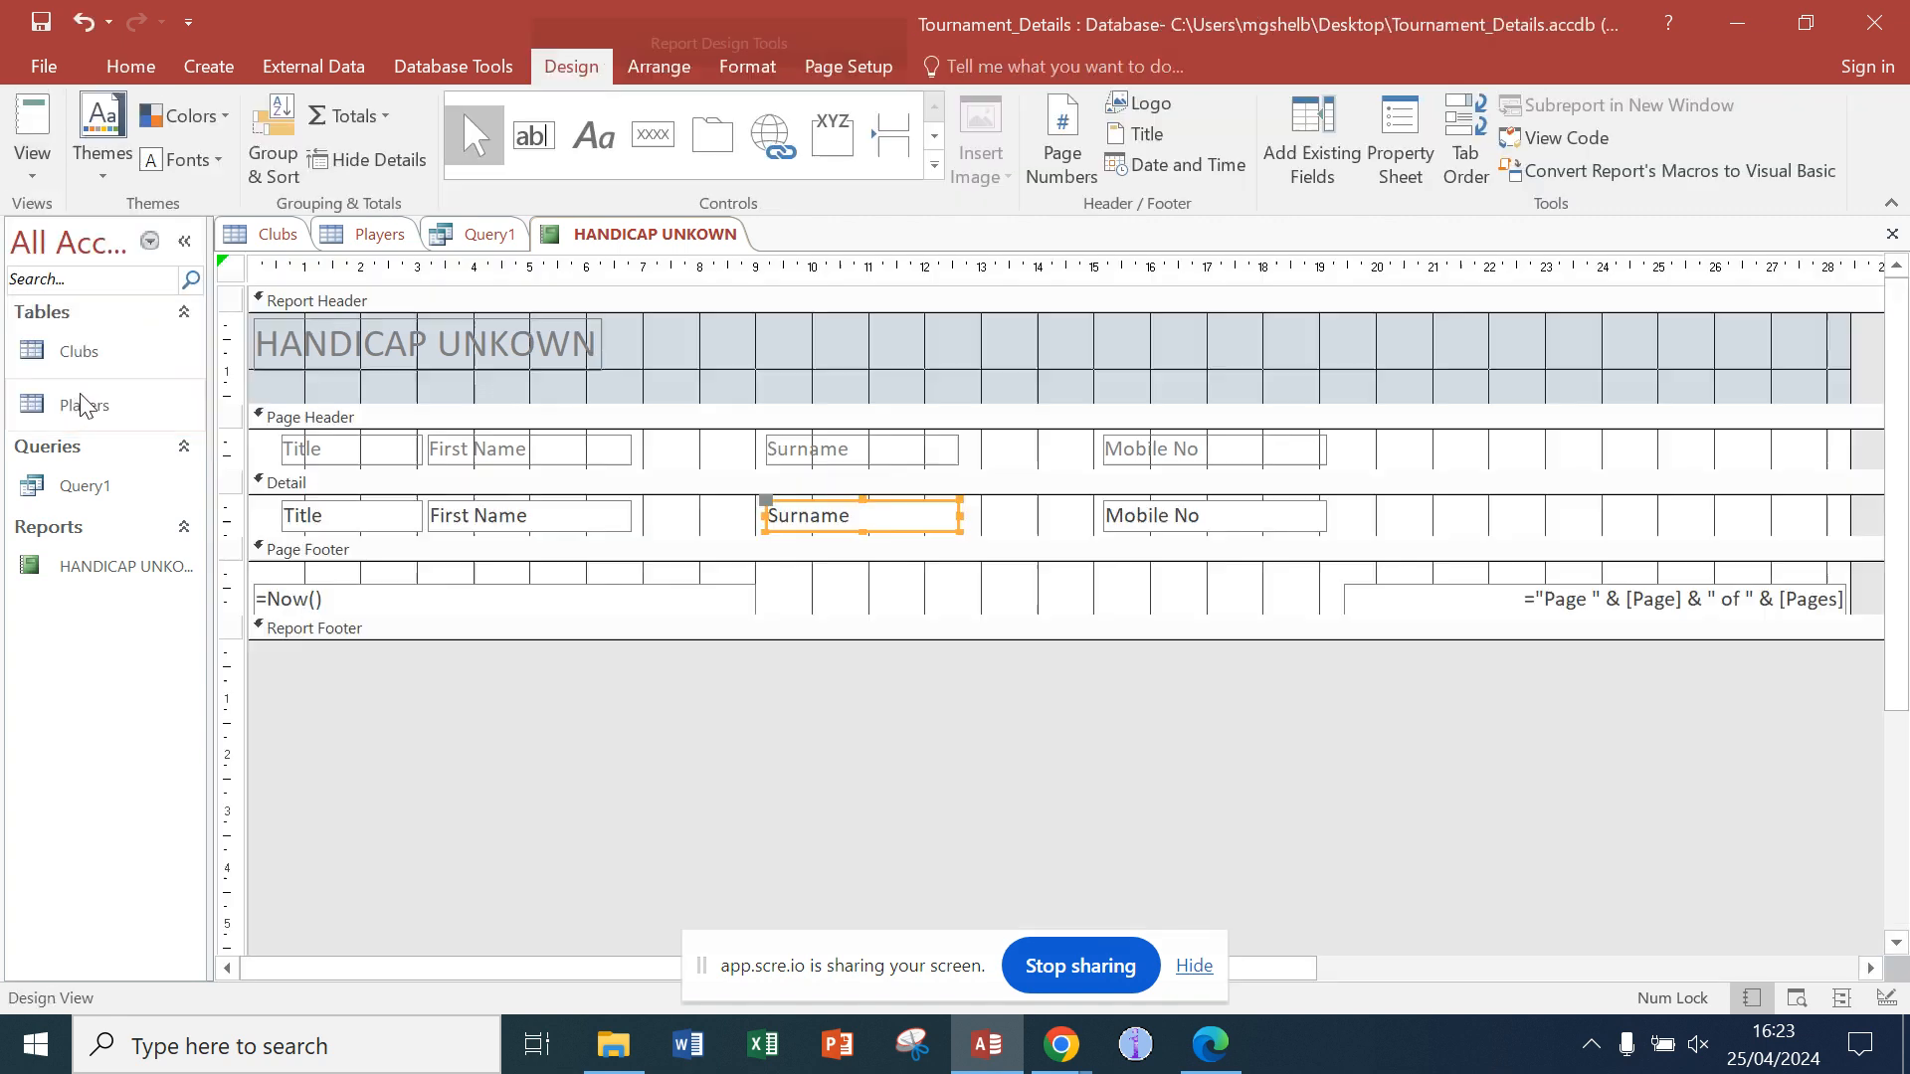
Step: Move the First Name heading in the Page Header right to start at about 4 on the ruler
click(578, 449)
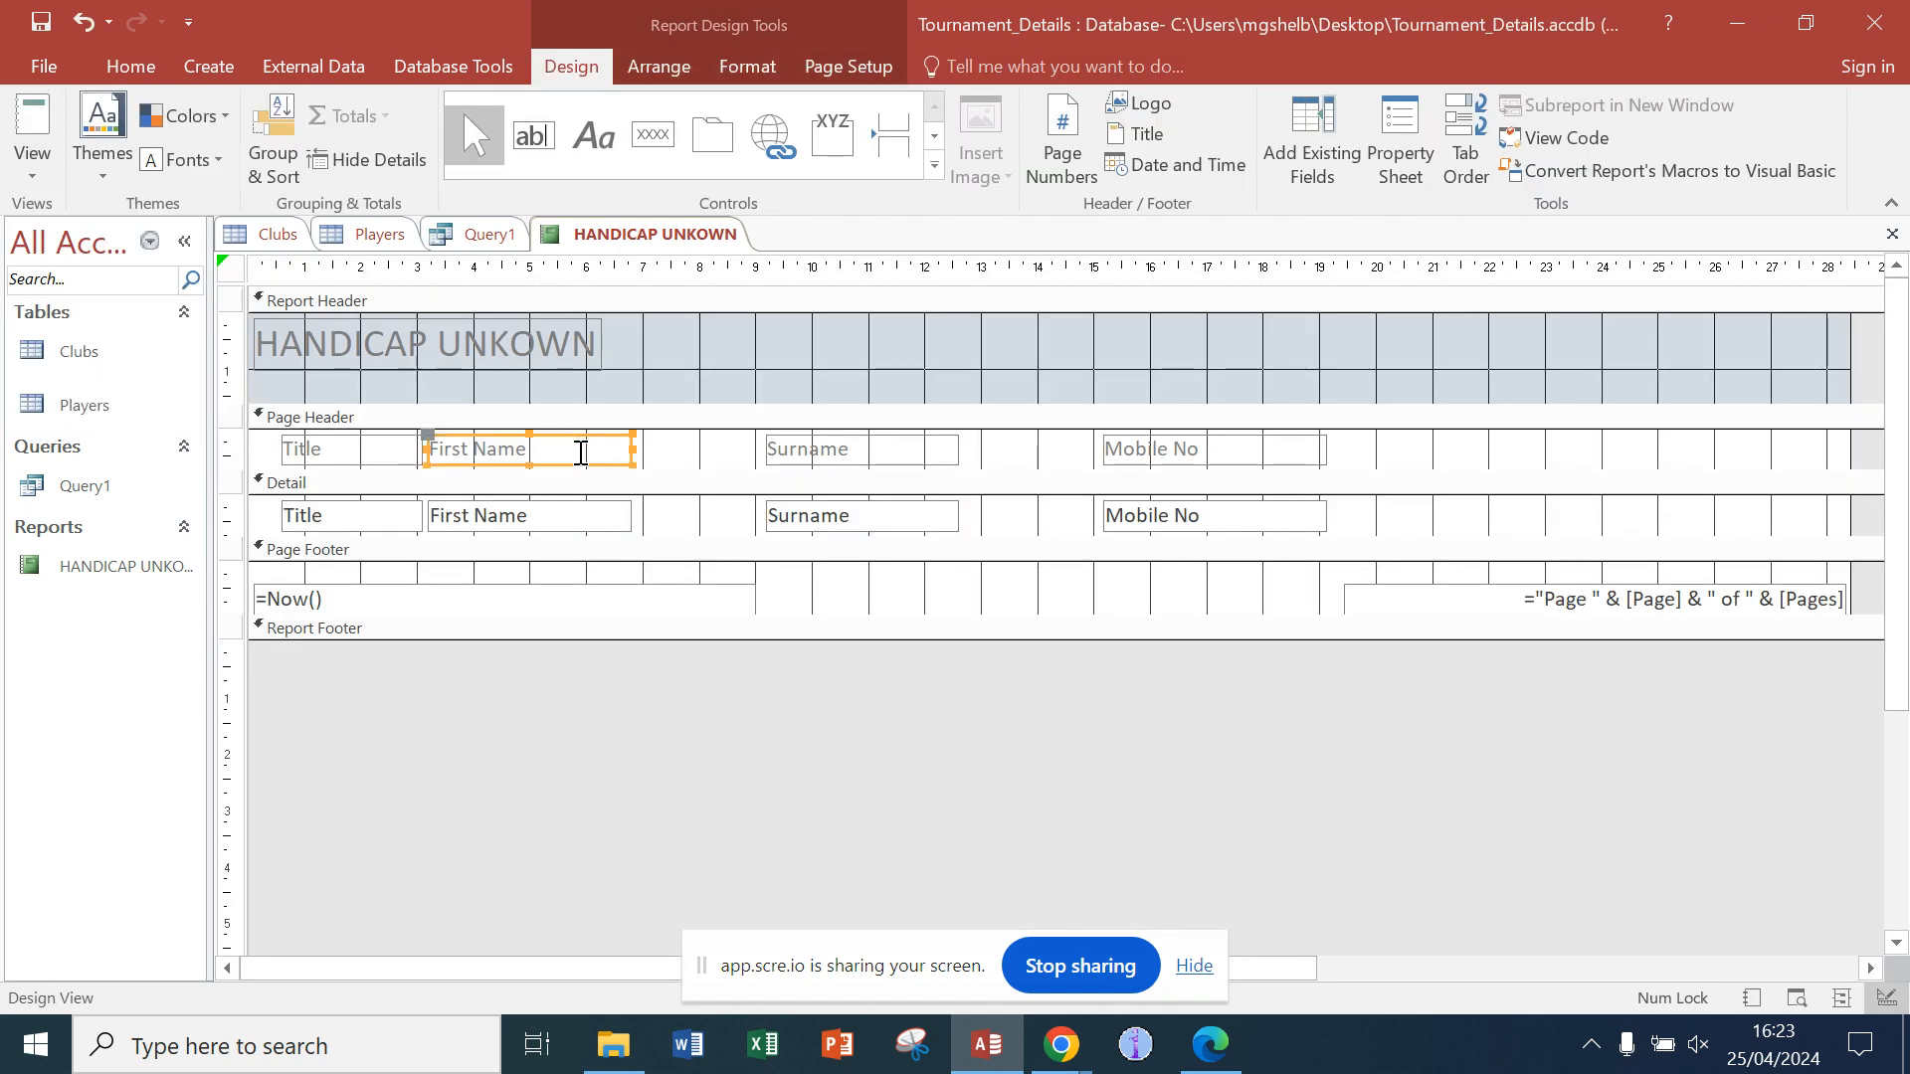
key(Right)
key(Right)
key(Right)
key(Right)
key(Right)
key(Right)
key(Right)
key(Right)
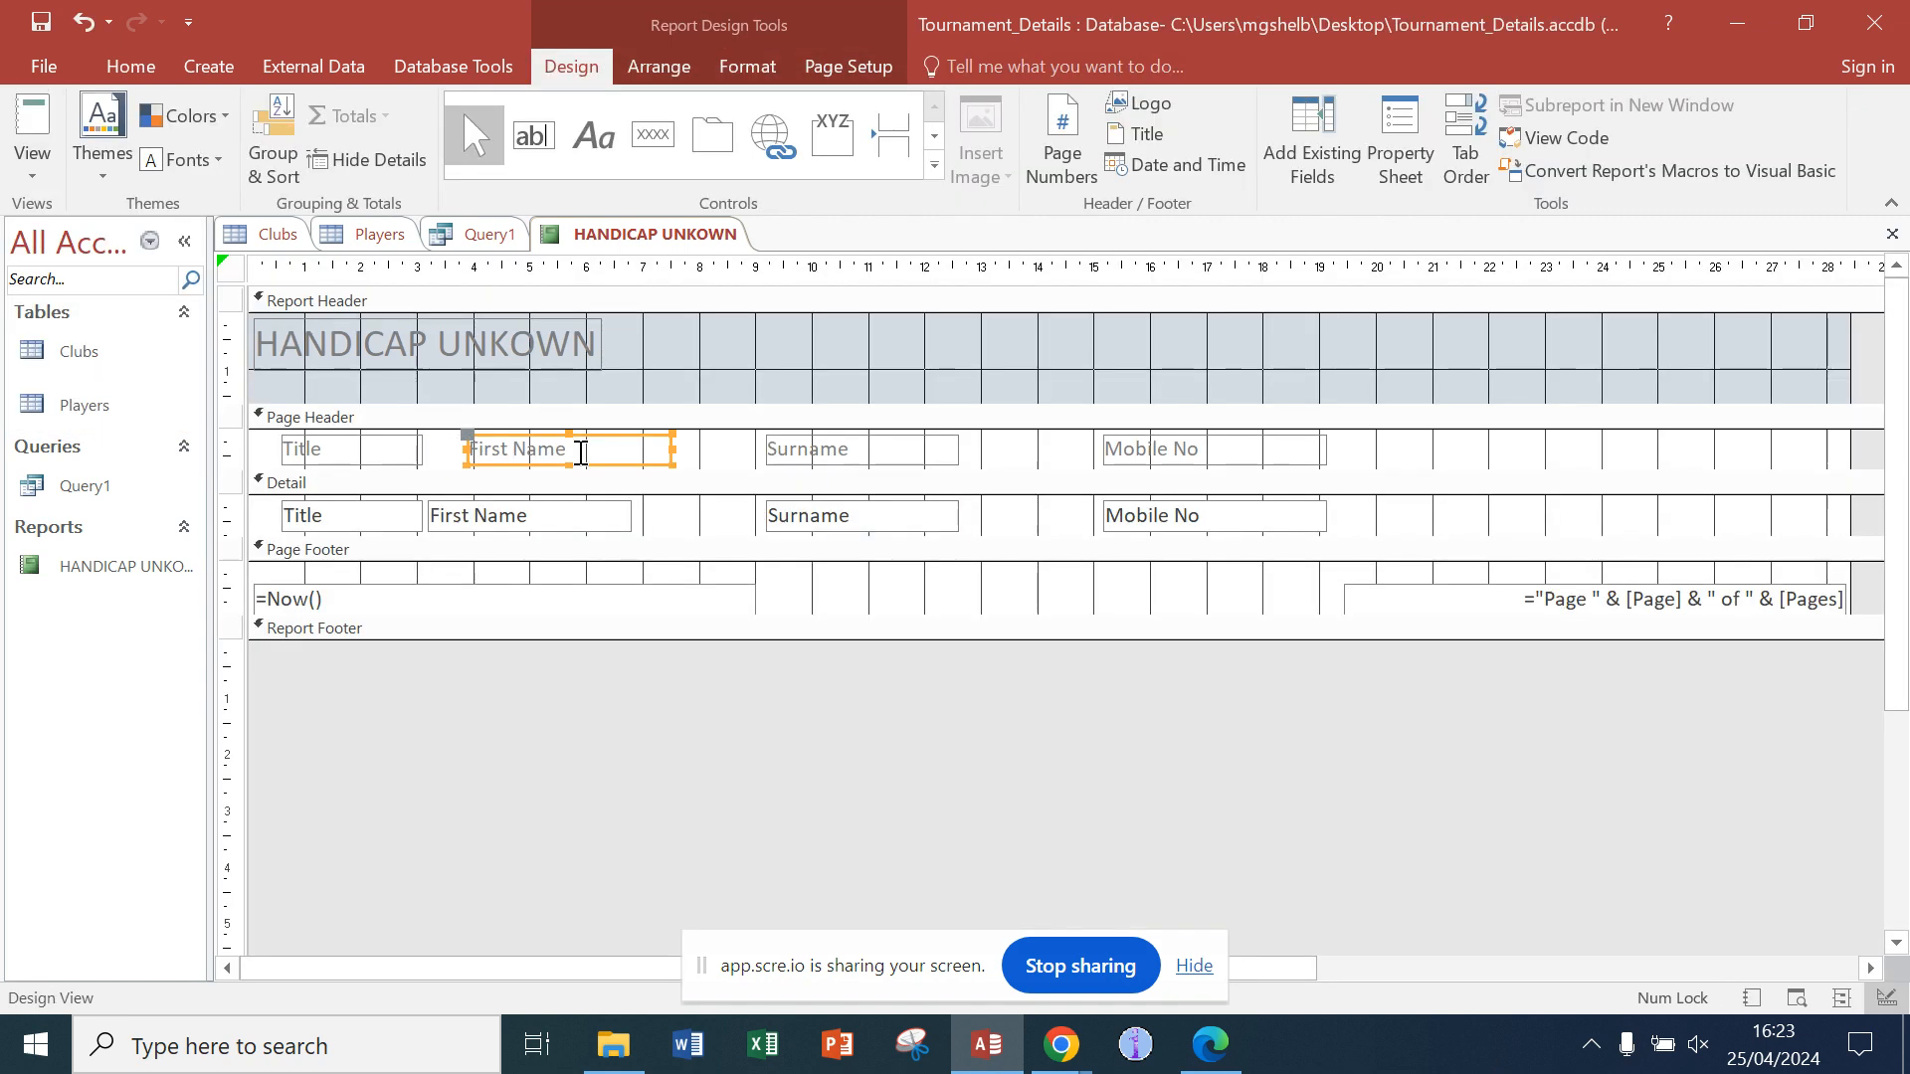
Step: Move the First Name field in the Detail section right to start at about 4 on the ruler
click(546, 520)
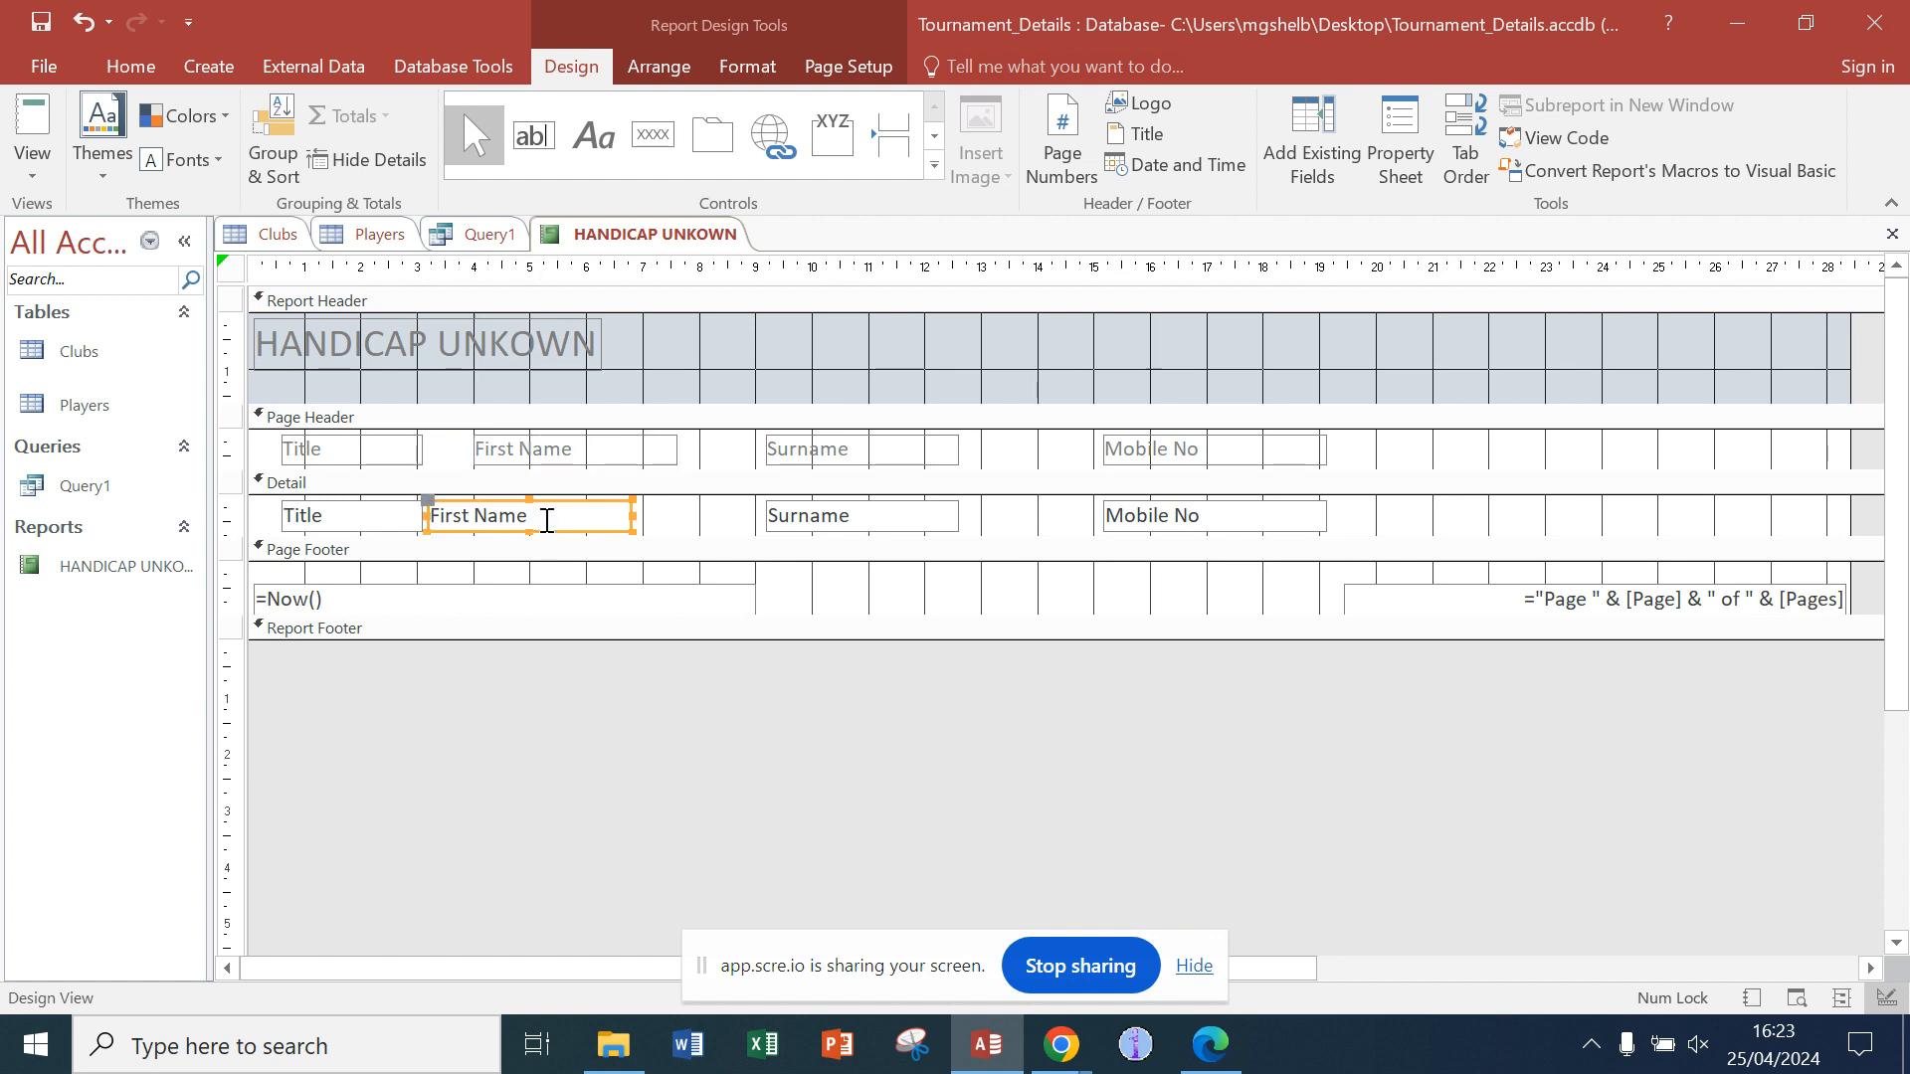
key(Right)
key(Right)
key(Right)
key(Right)
key(Right)
key(Right)
key(Right)
key(Right)
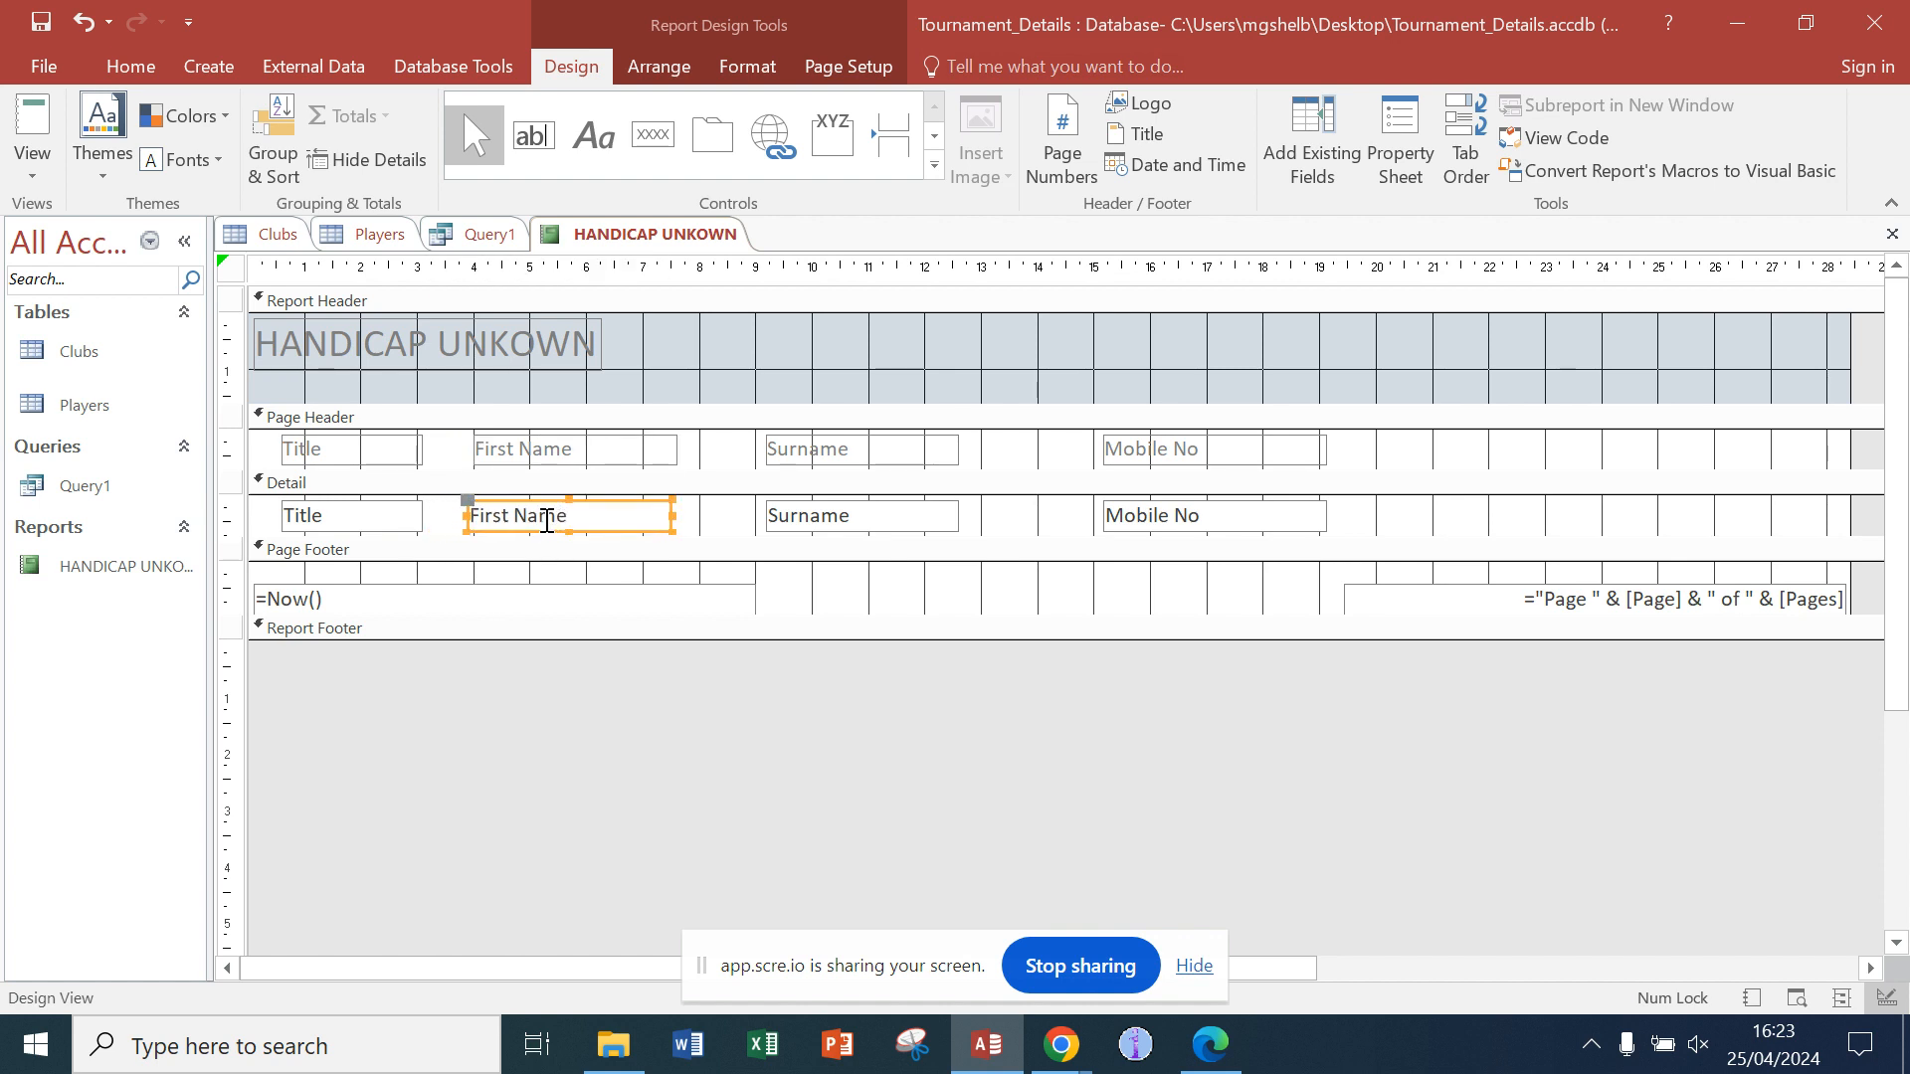
key(Right)
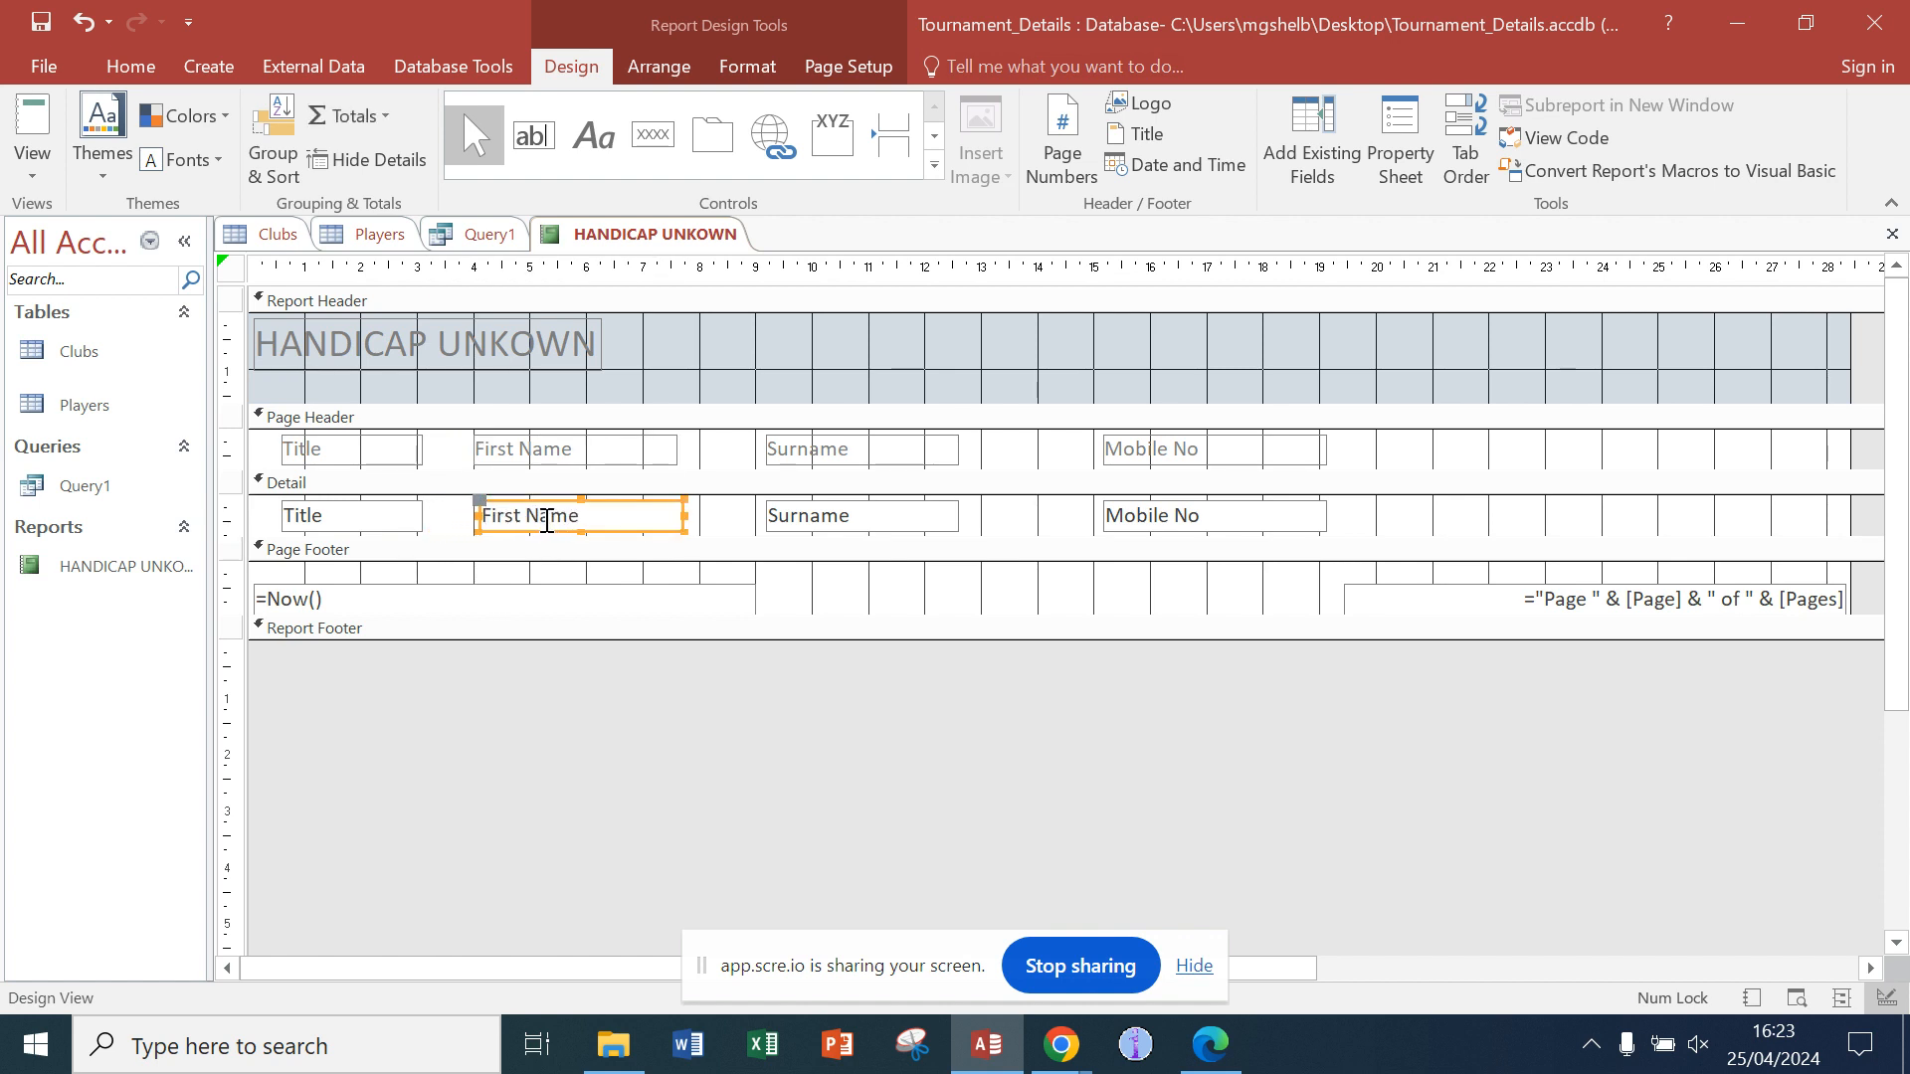
Step: Move the Mobile No heading and its Detail field left to start at about 15 on the ruler
click(1101, 449)
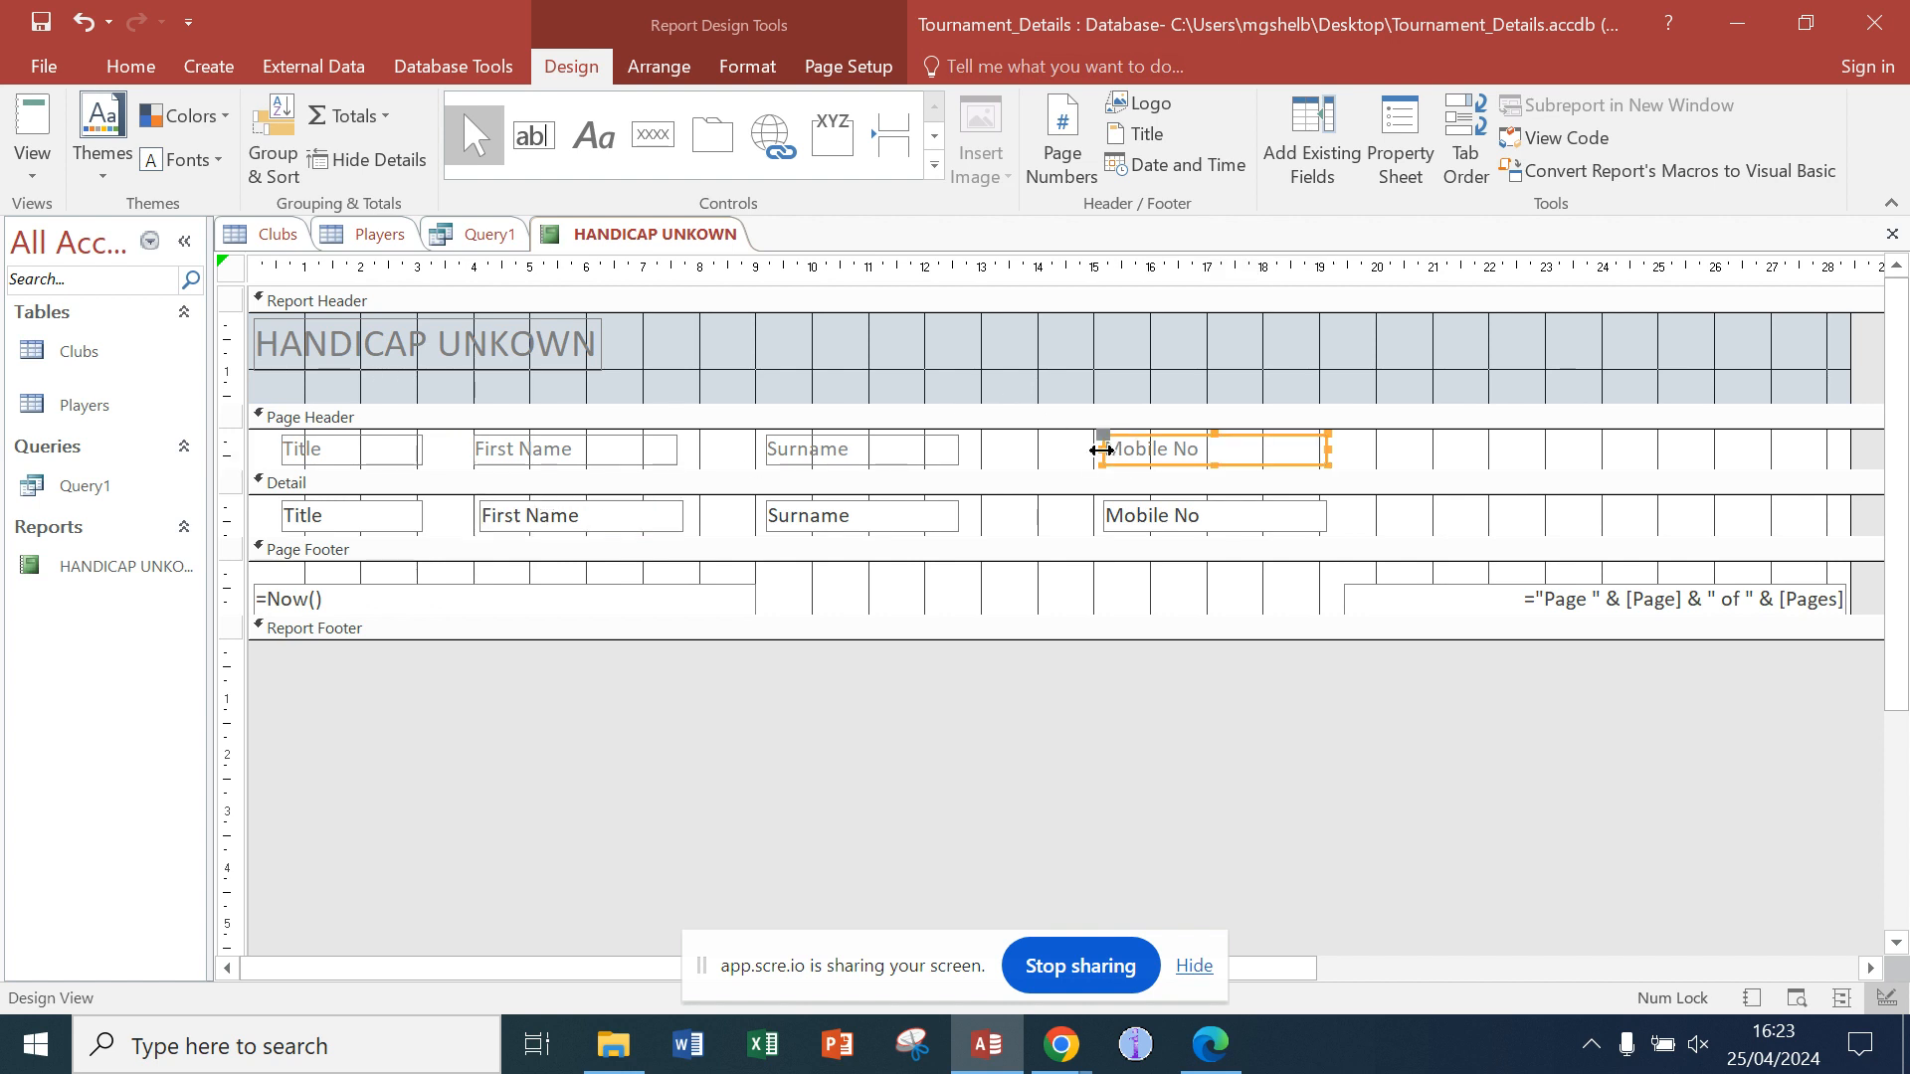
drag(1101, 449, 1089, 450)
click(1178, 511)
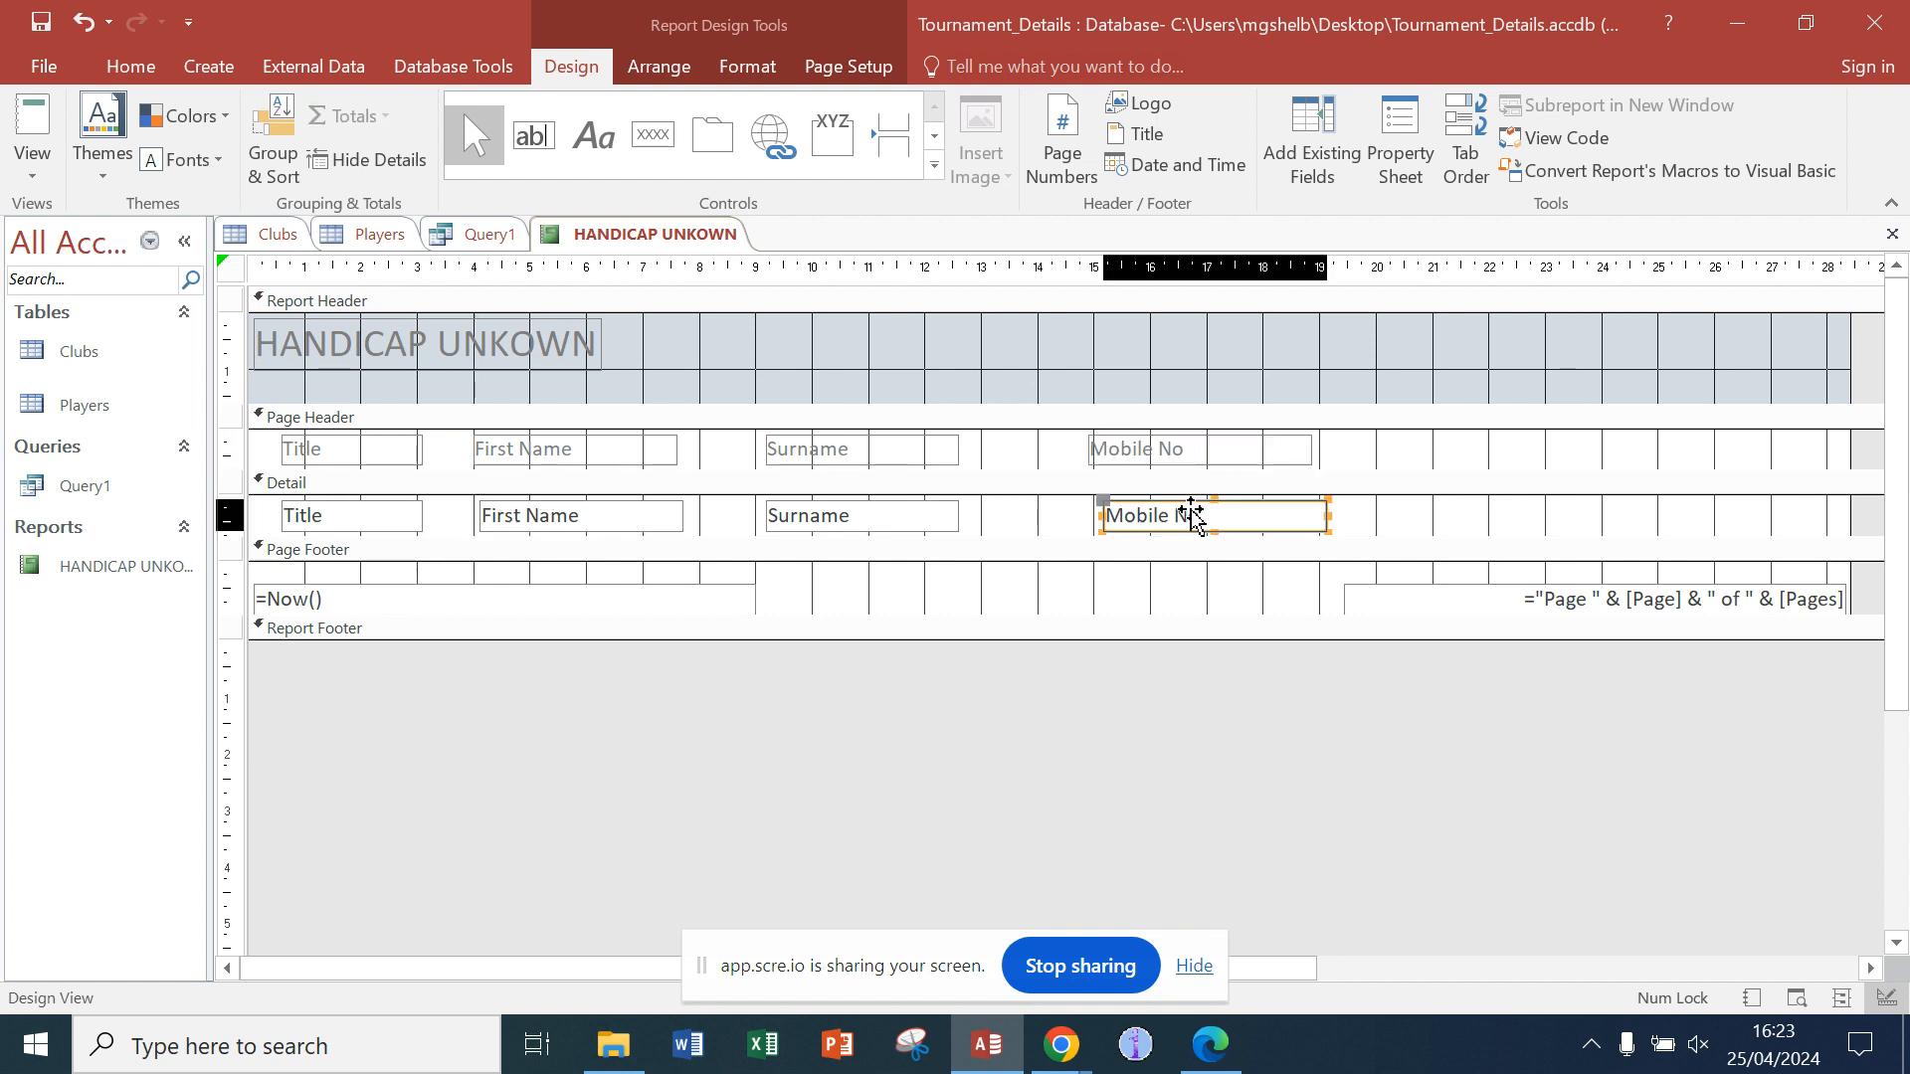
drag(1178, 511, 1164, 512)
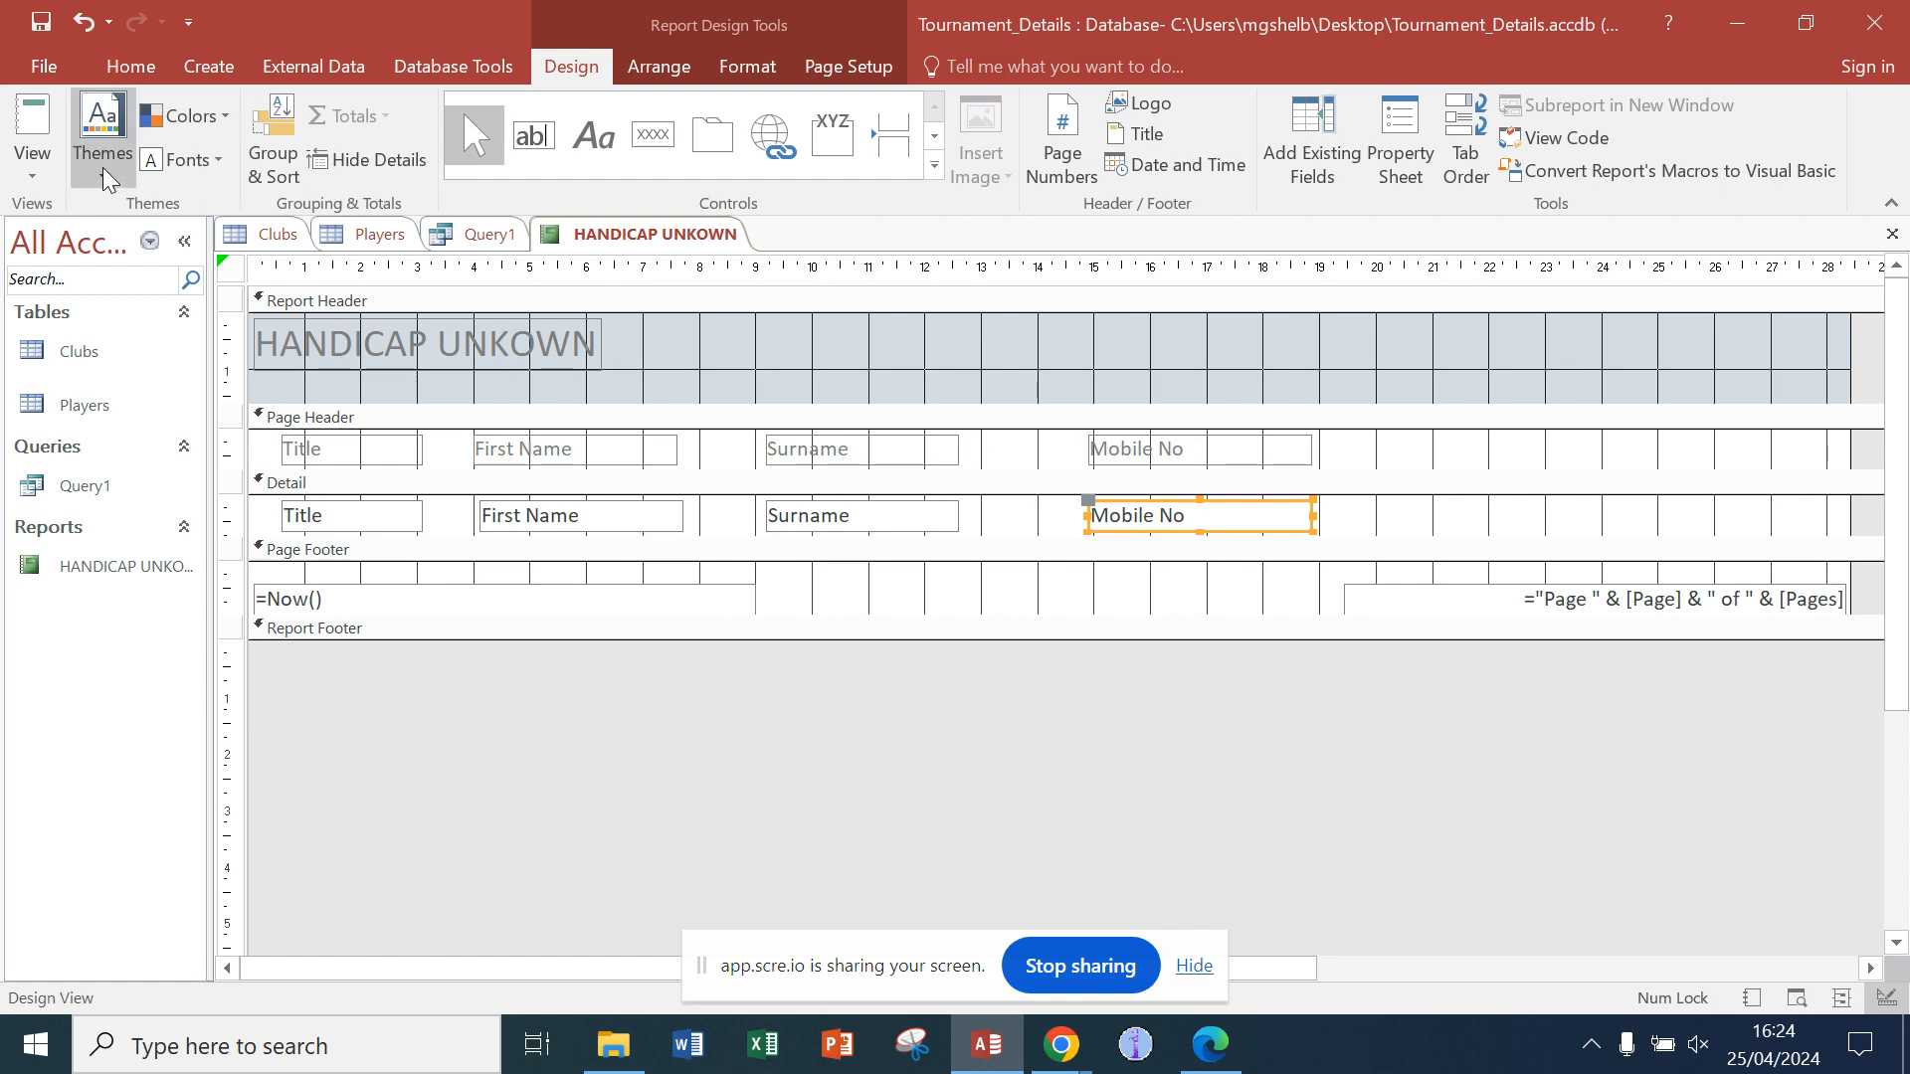
Step: Check the Mobile No column's spacing in Report View and return to Design View
click(33, 164)
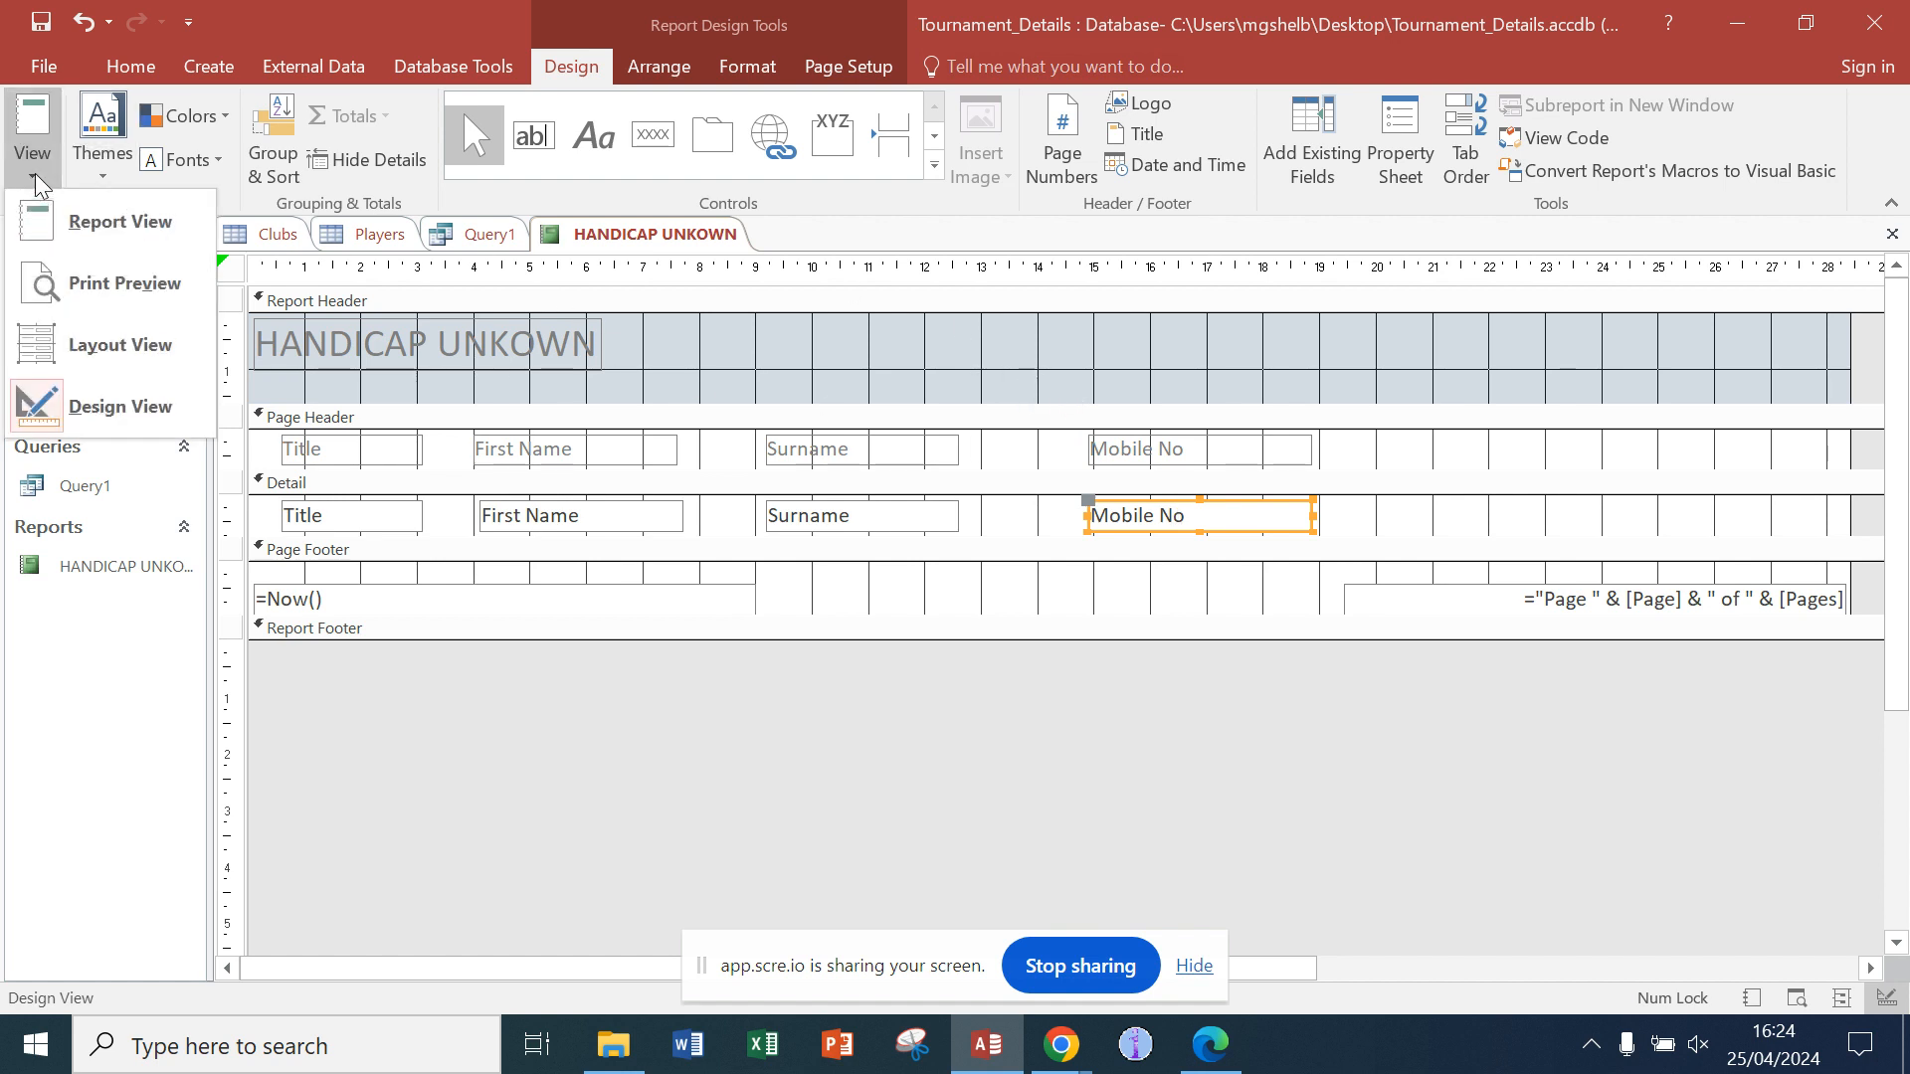
click(84, 226)
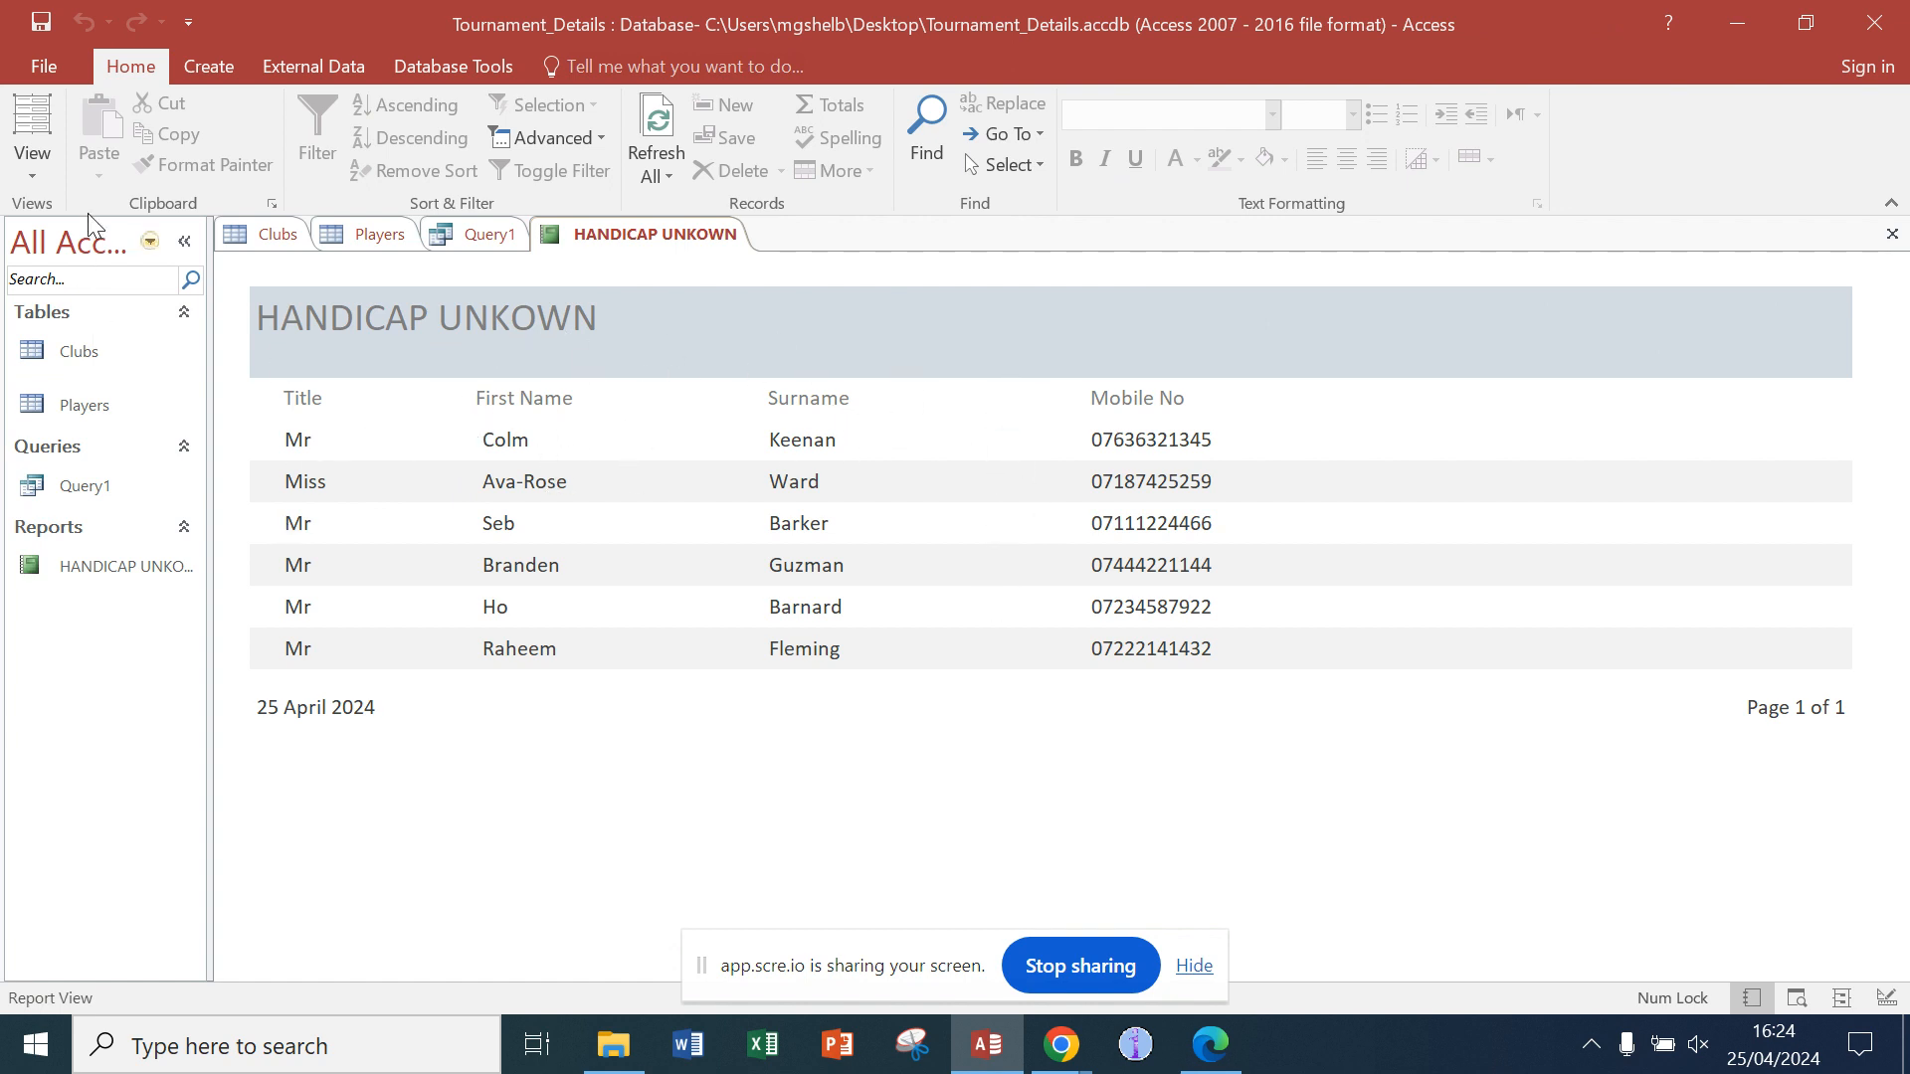
click(34, 175)
click(76, 406)
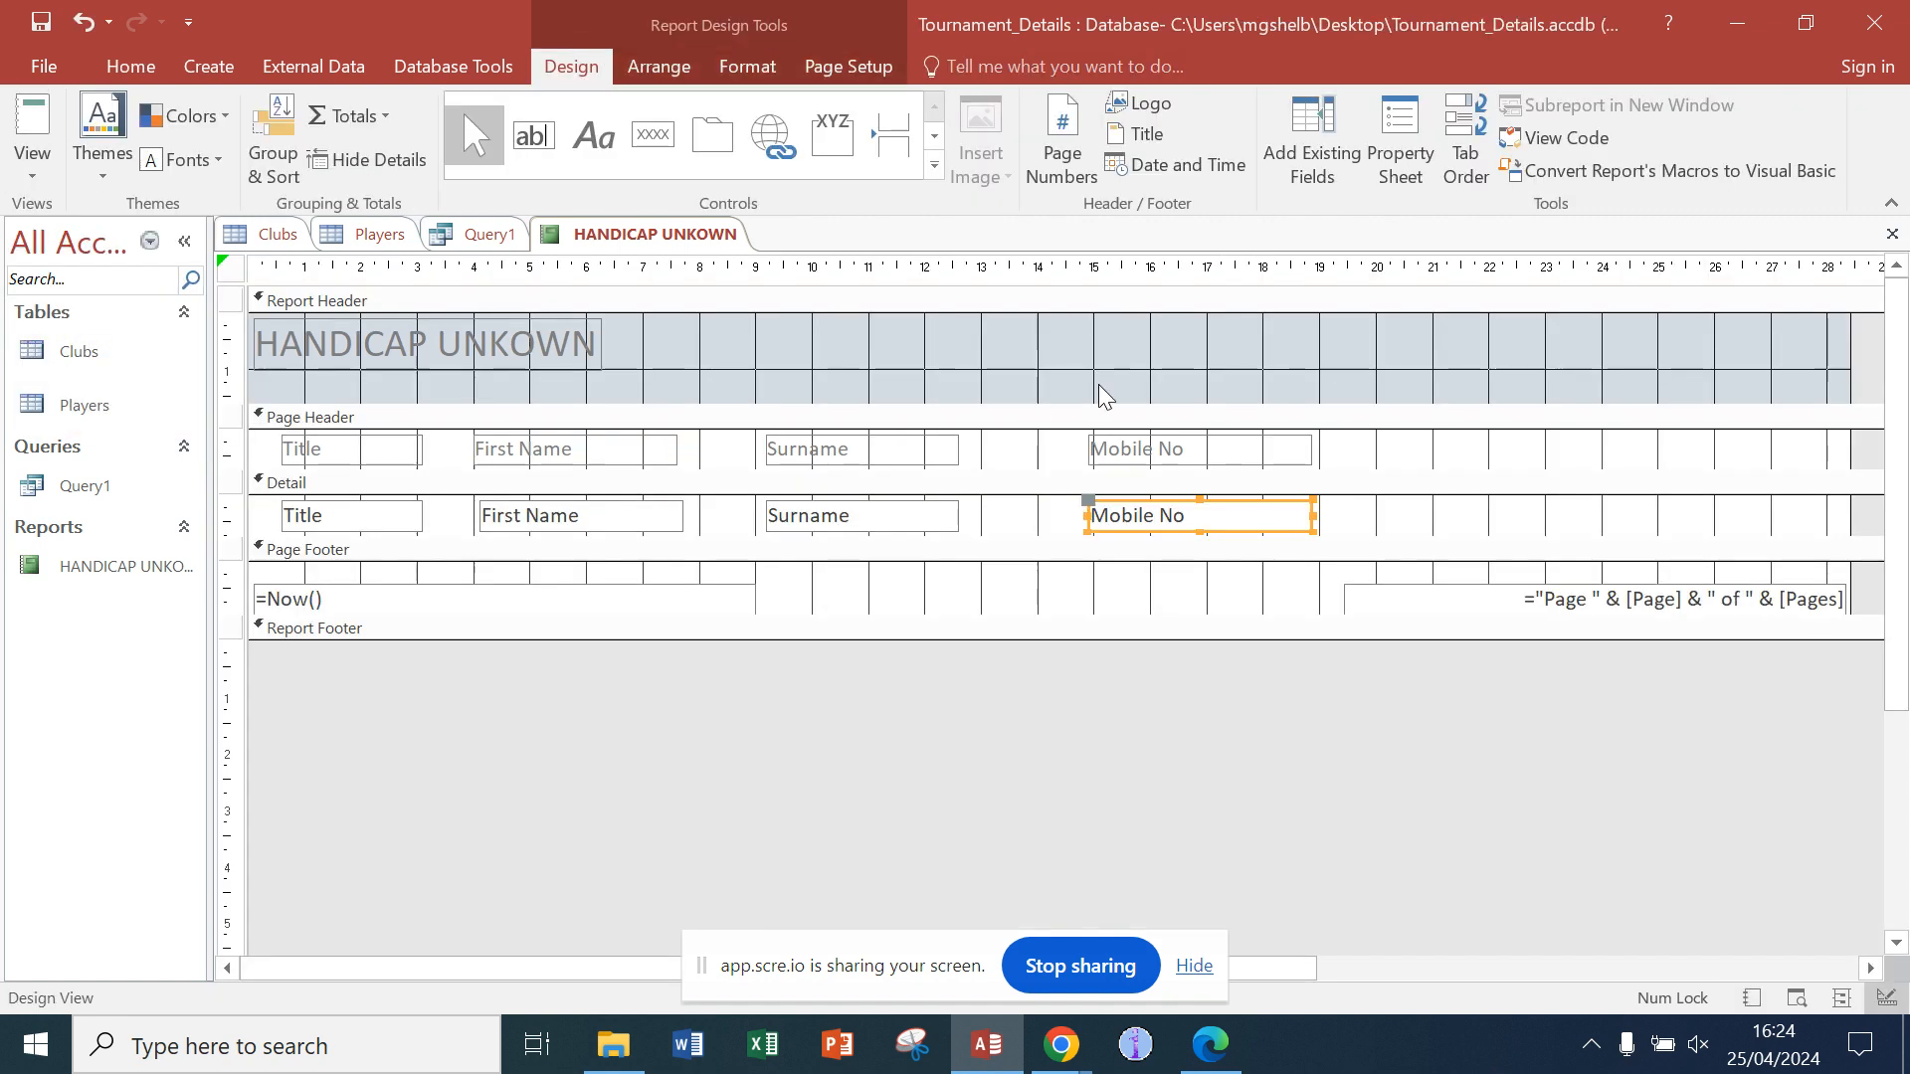
Step: Nudge the Mobile No heading and its Detail field left to start at about 14.5 on the ruler
click(1172, 443)
key(Left)
key(Left)
key(Left)
key(Left)
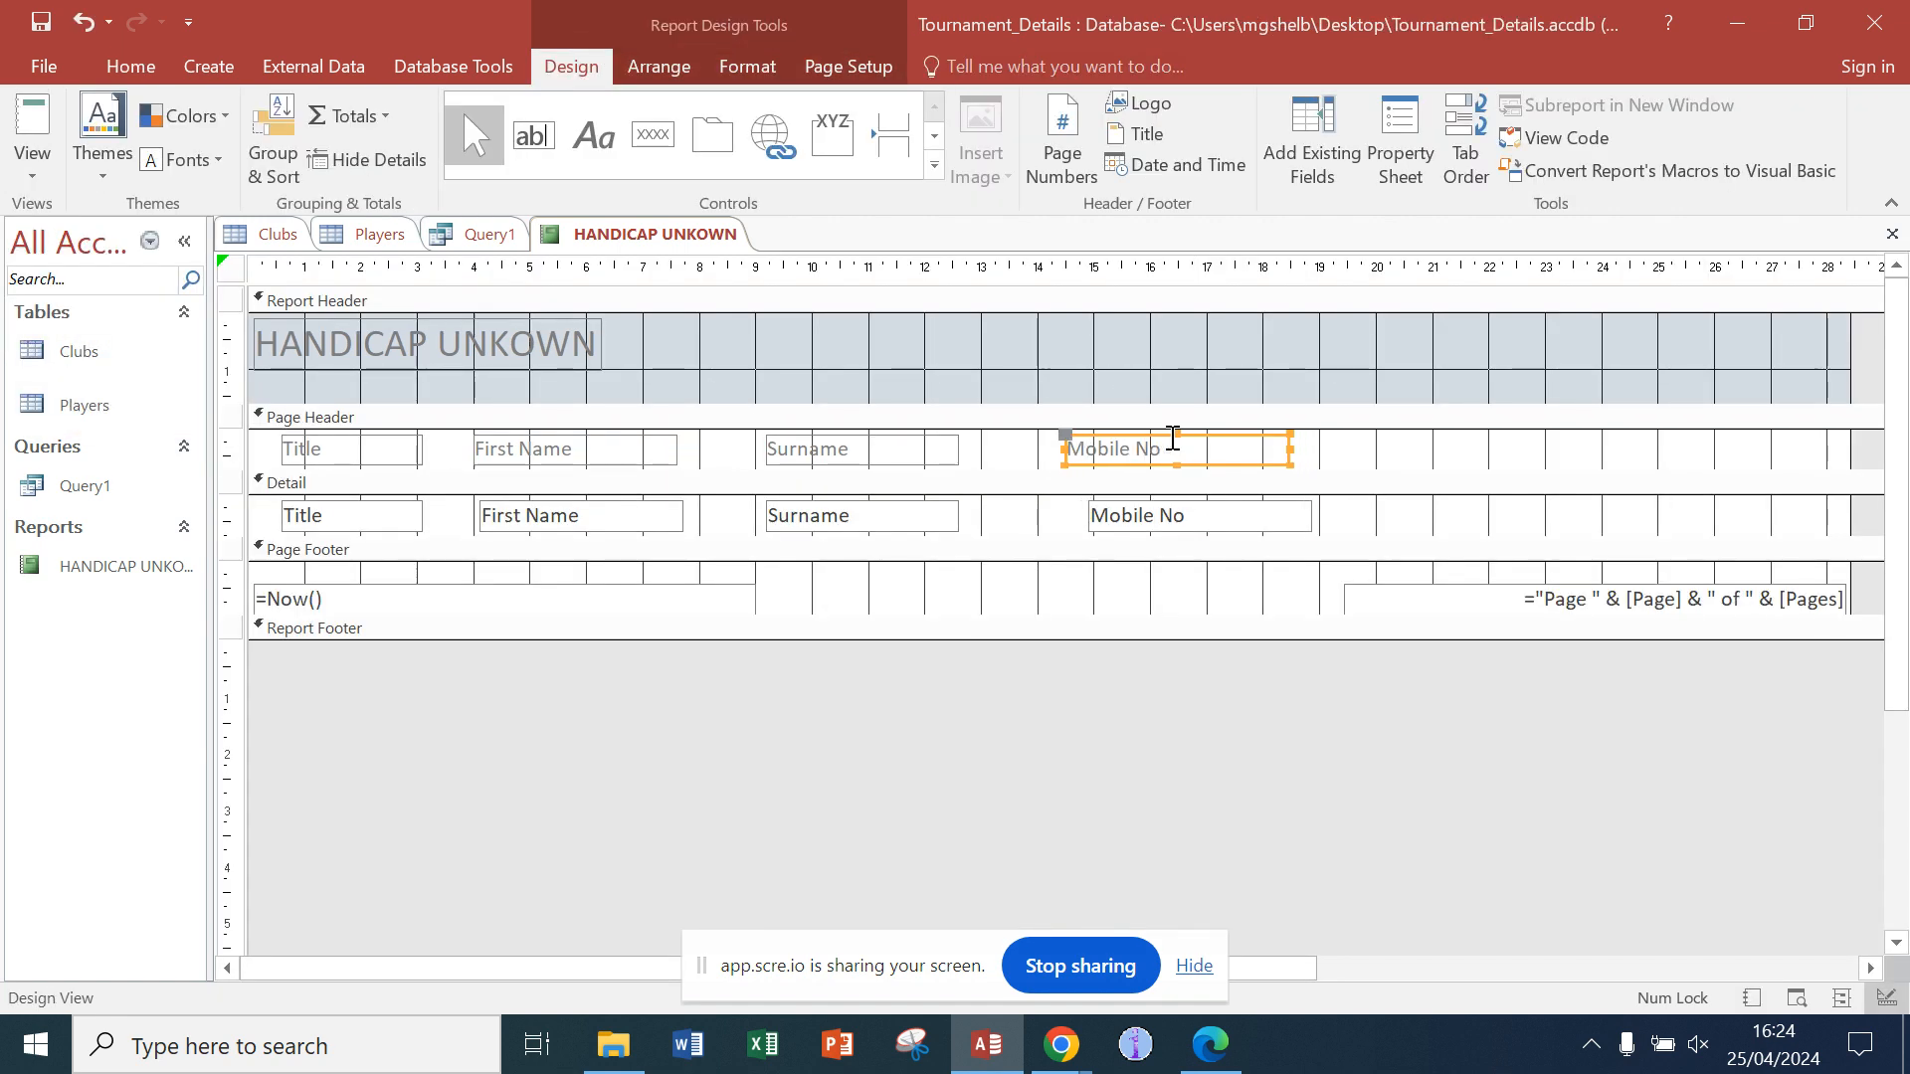
click(1261, 514)
key(Left)
key(Left)
key(Left)
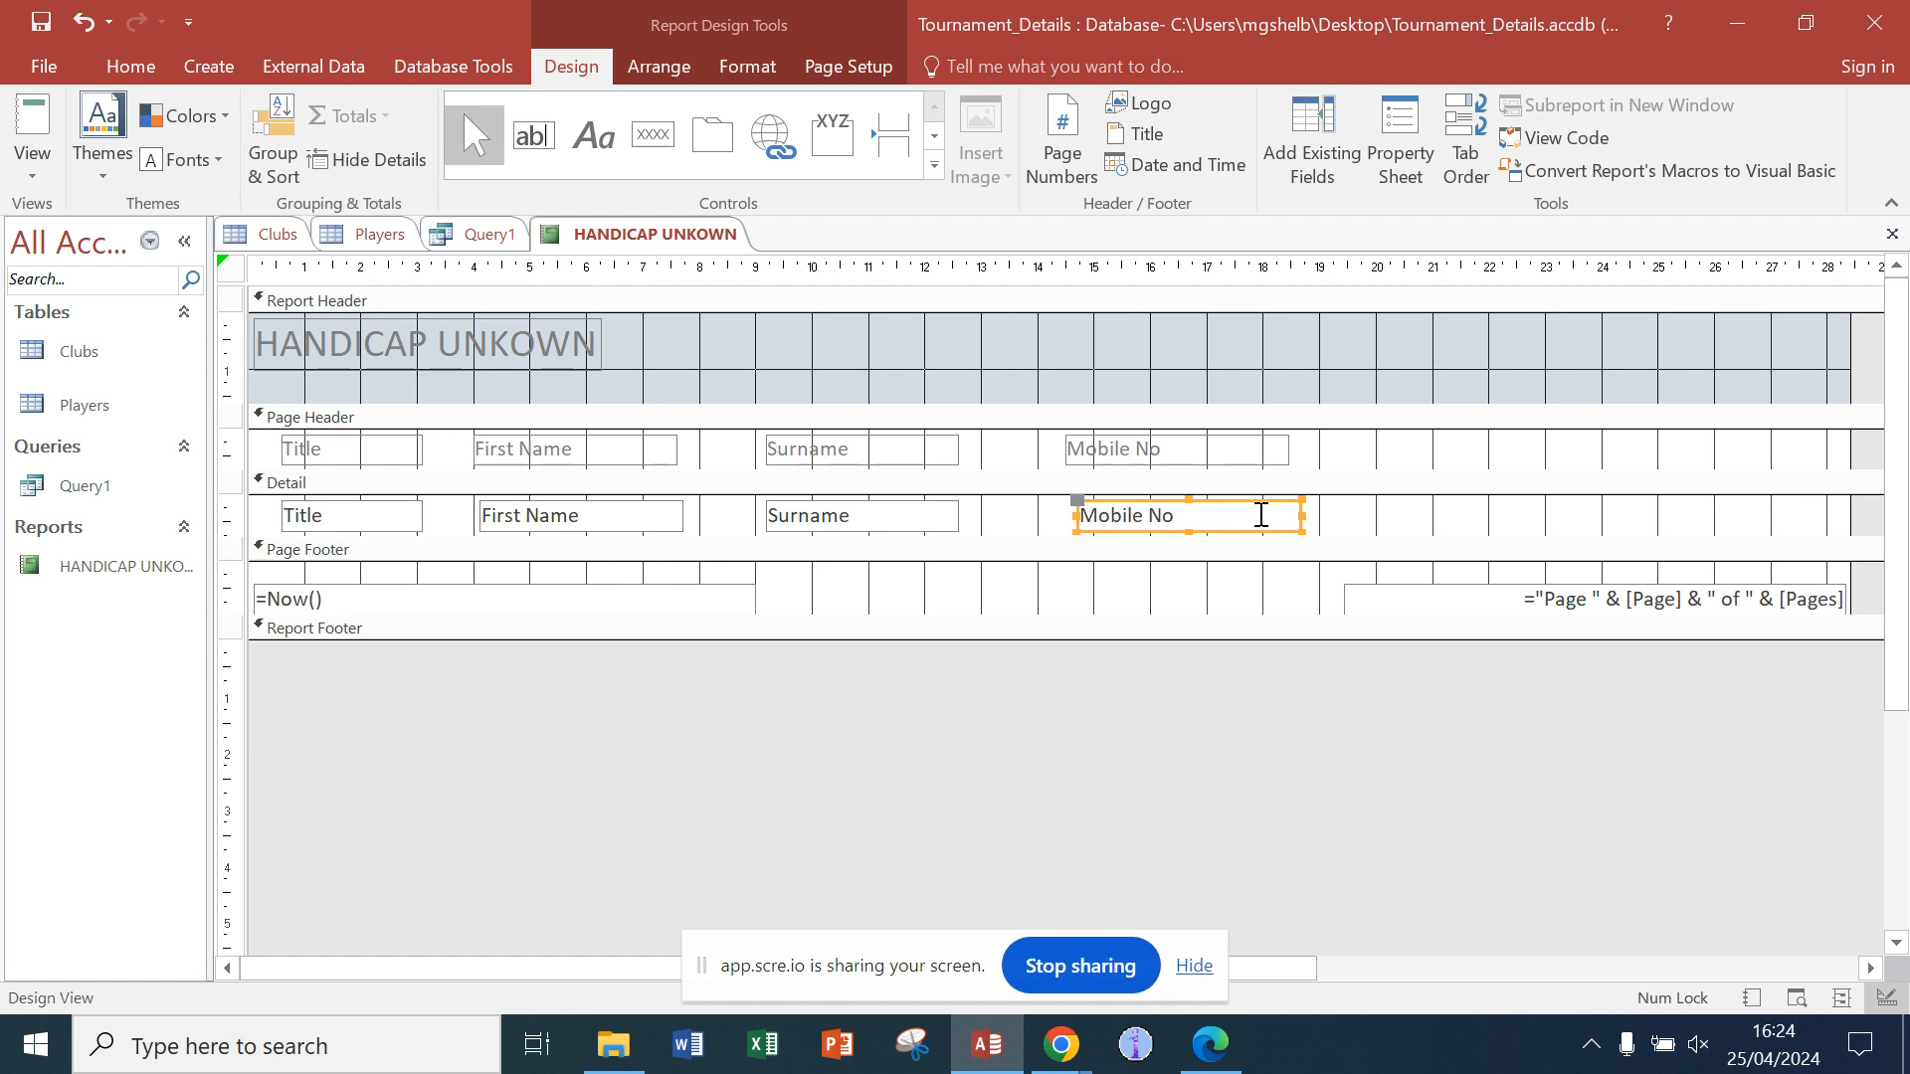
Step: Review the spacing of all four columns in Report View and return to Design View
click(31, 140)
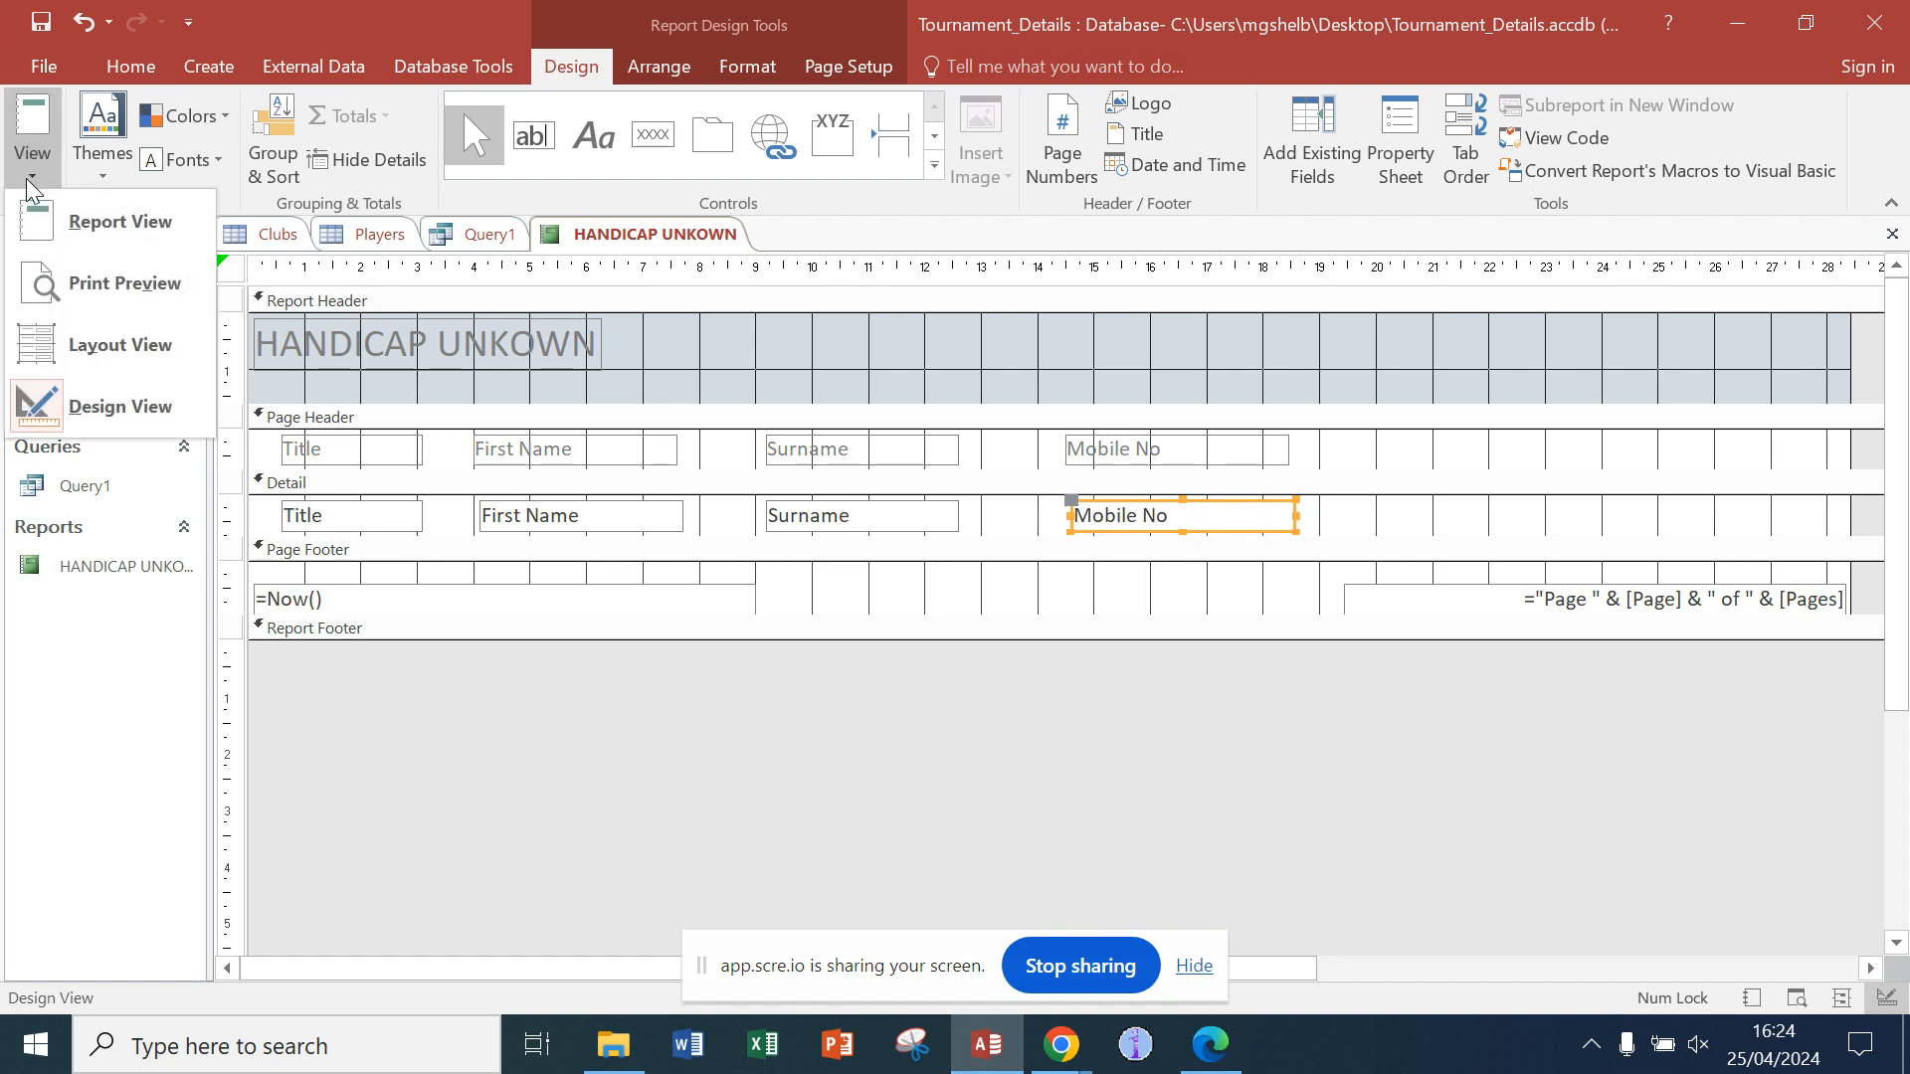
click(96, 228)
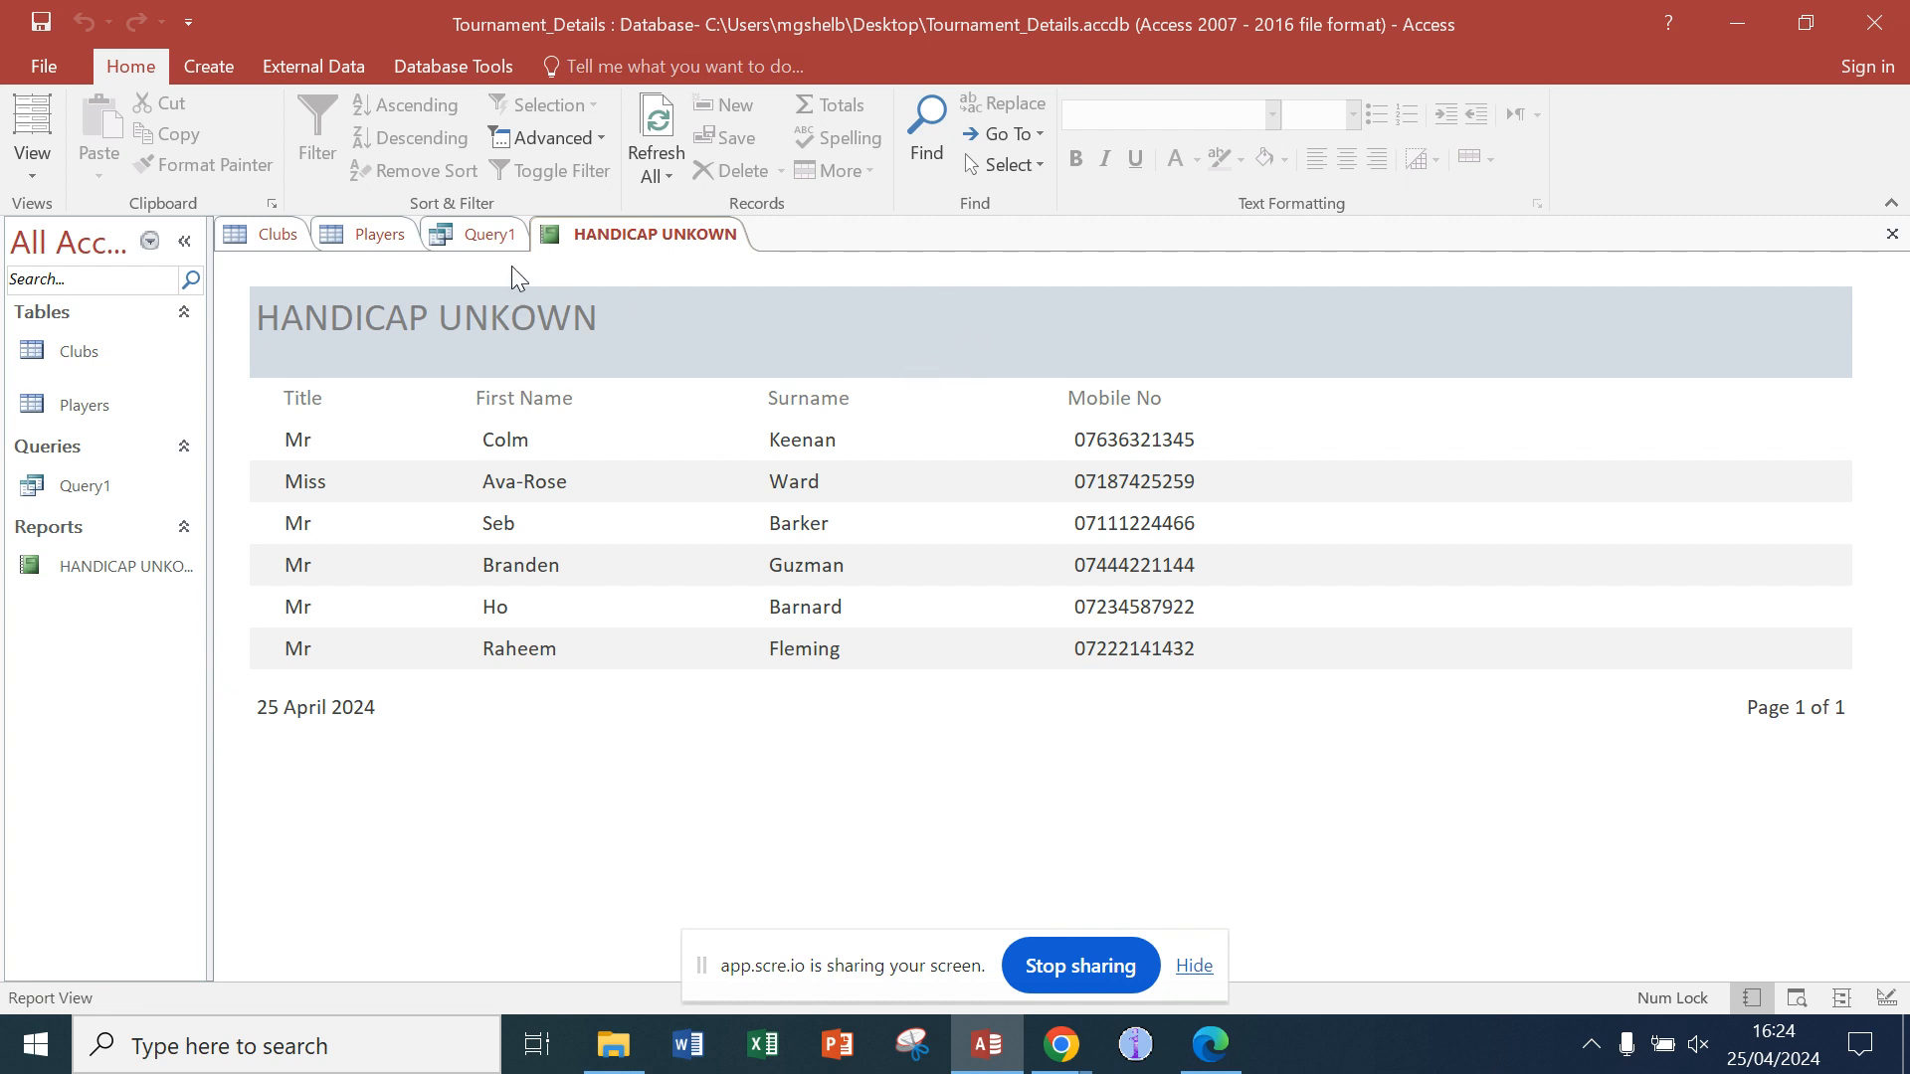
click(32, 175)
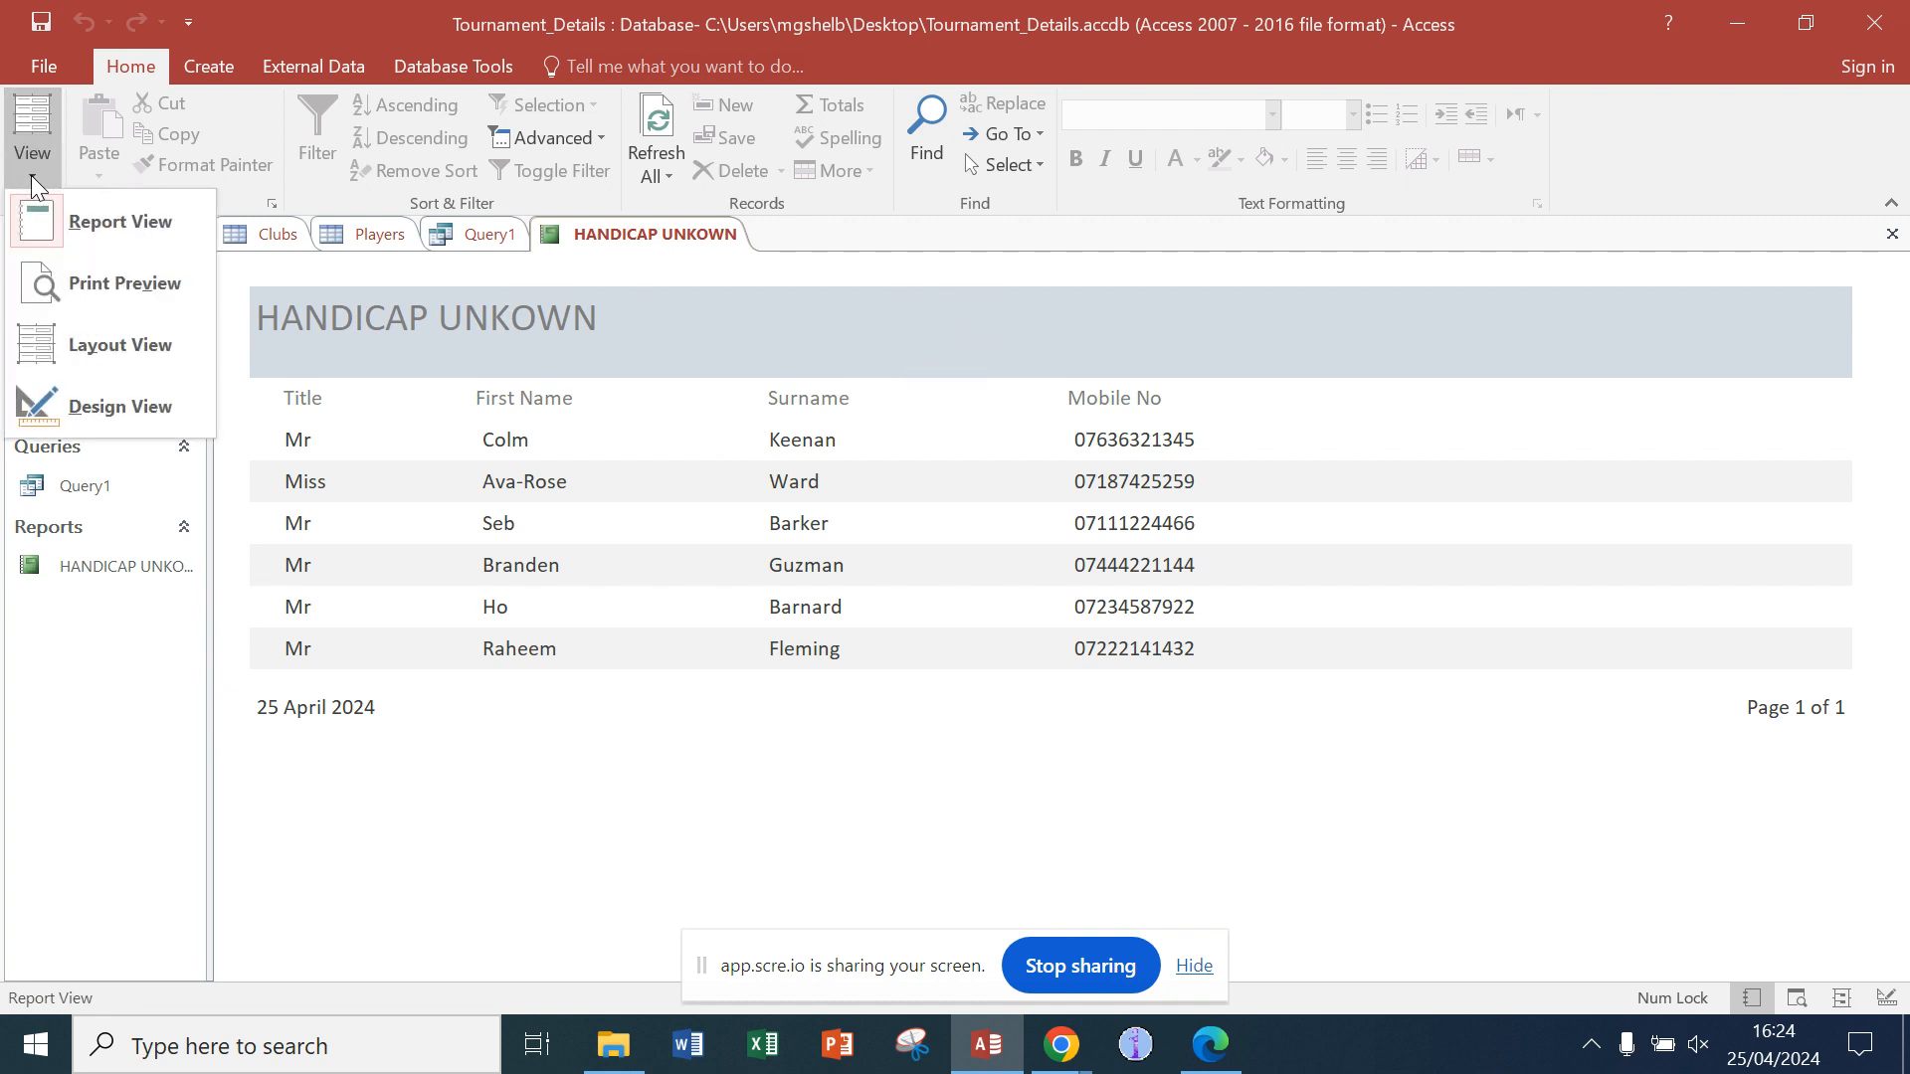
click(75, 412)
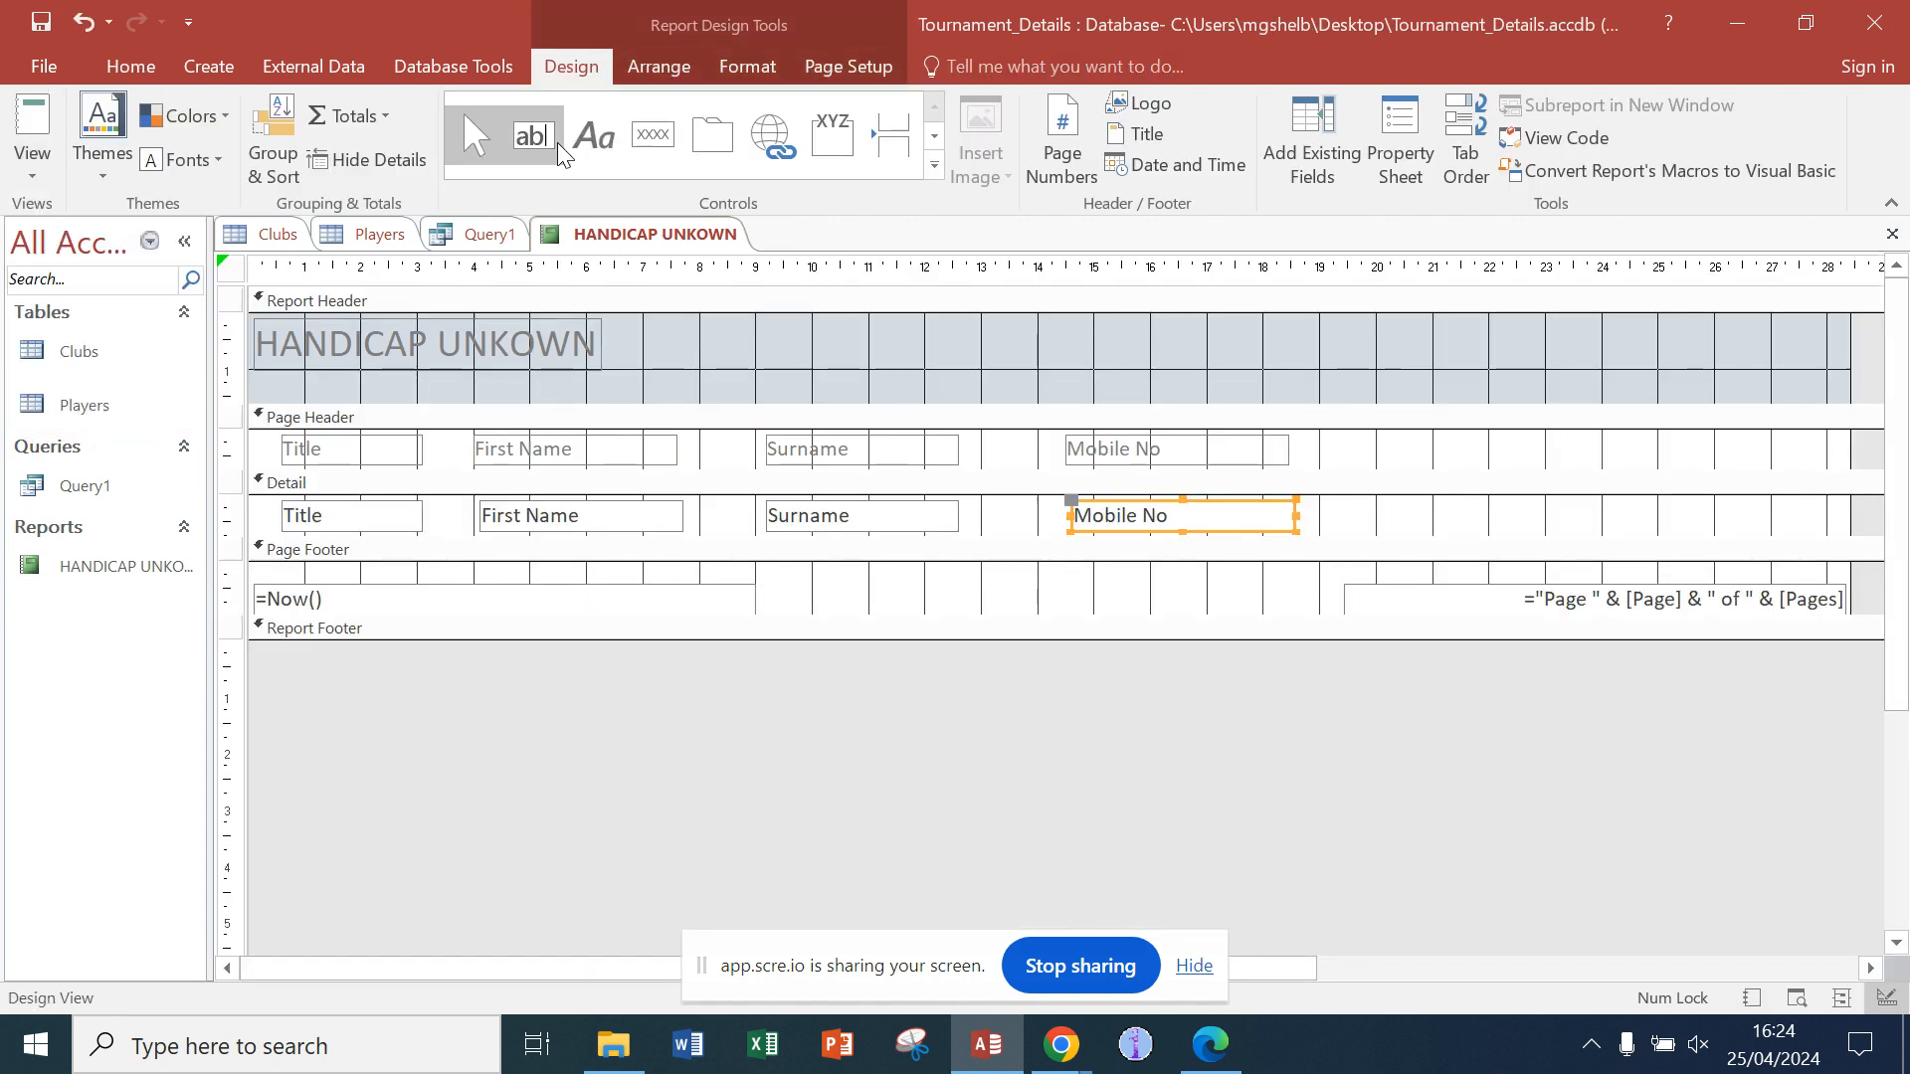
Step: Insert Generation_Golf_Logo.jpg from the Desktop as an image in the Report Header, spanning about 13 to 15.5 on the ruler
click(935, 169)
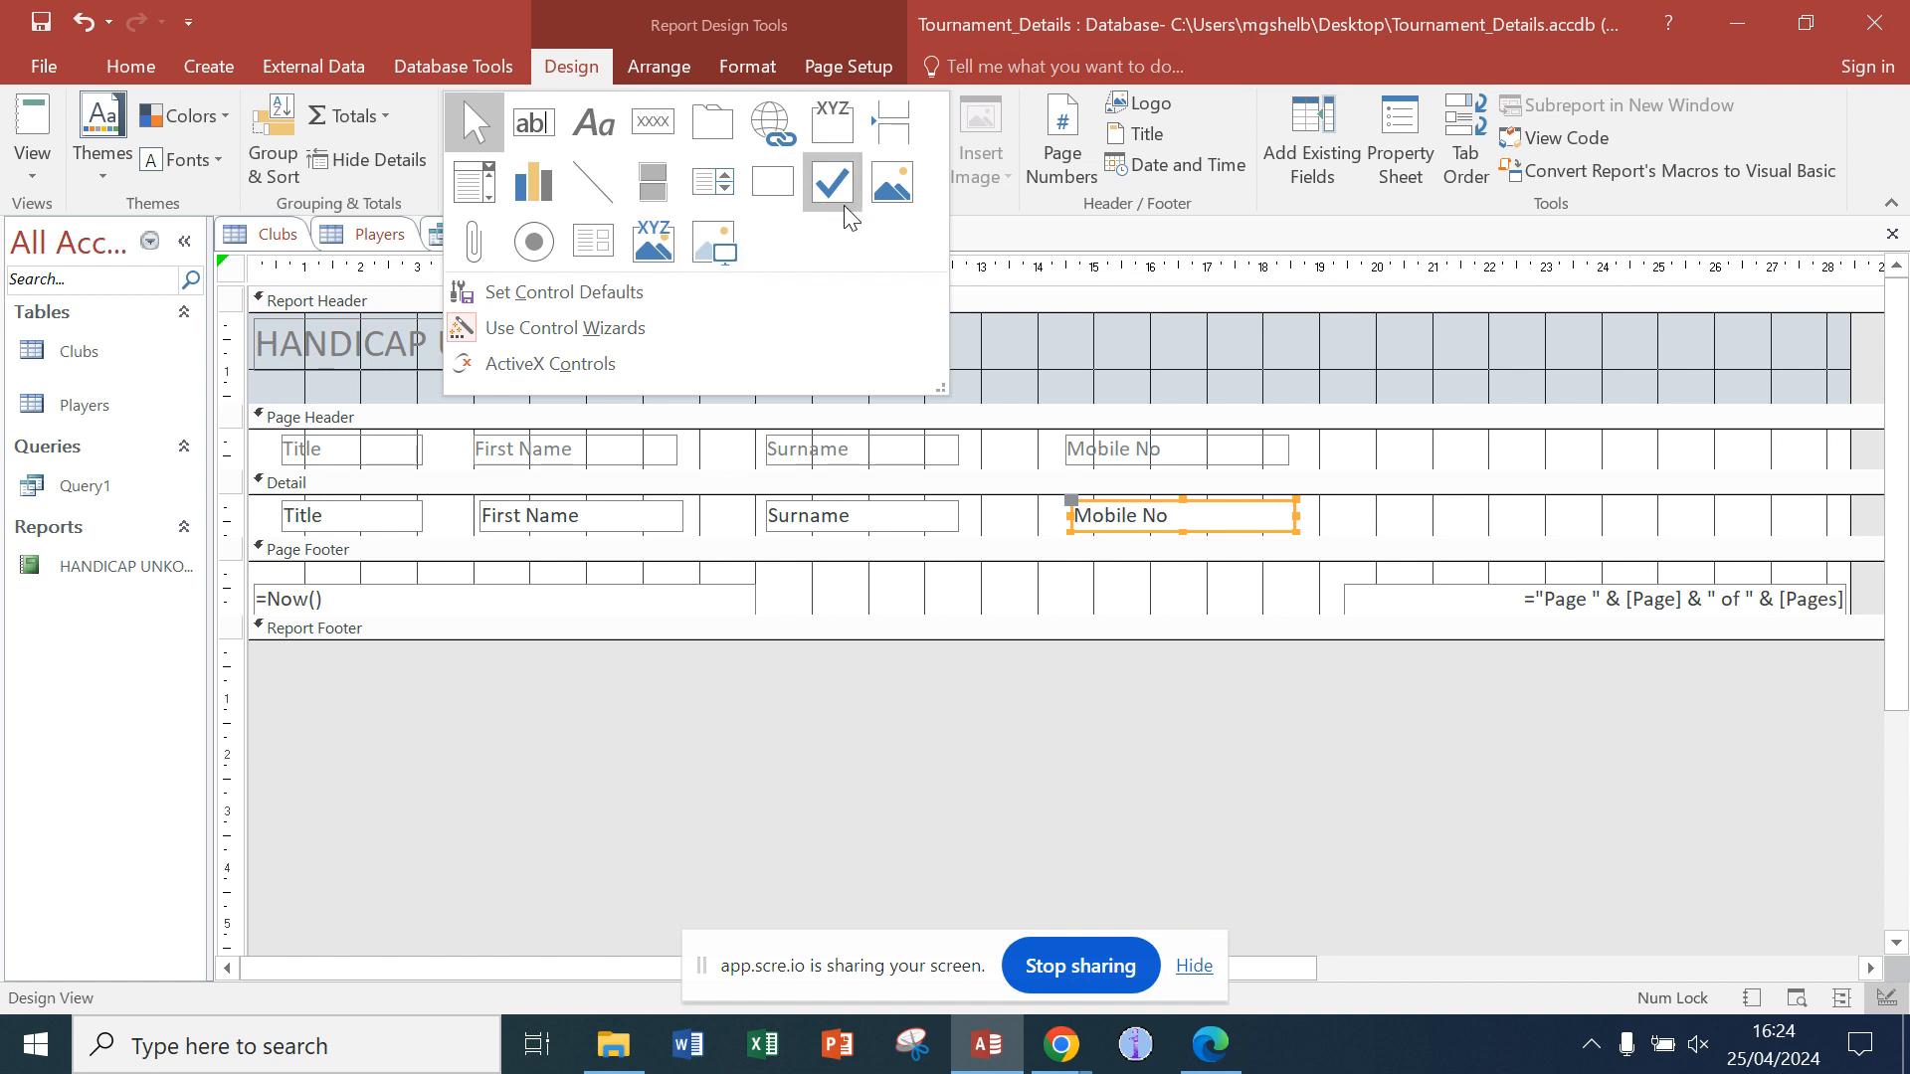
click(720, 245)
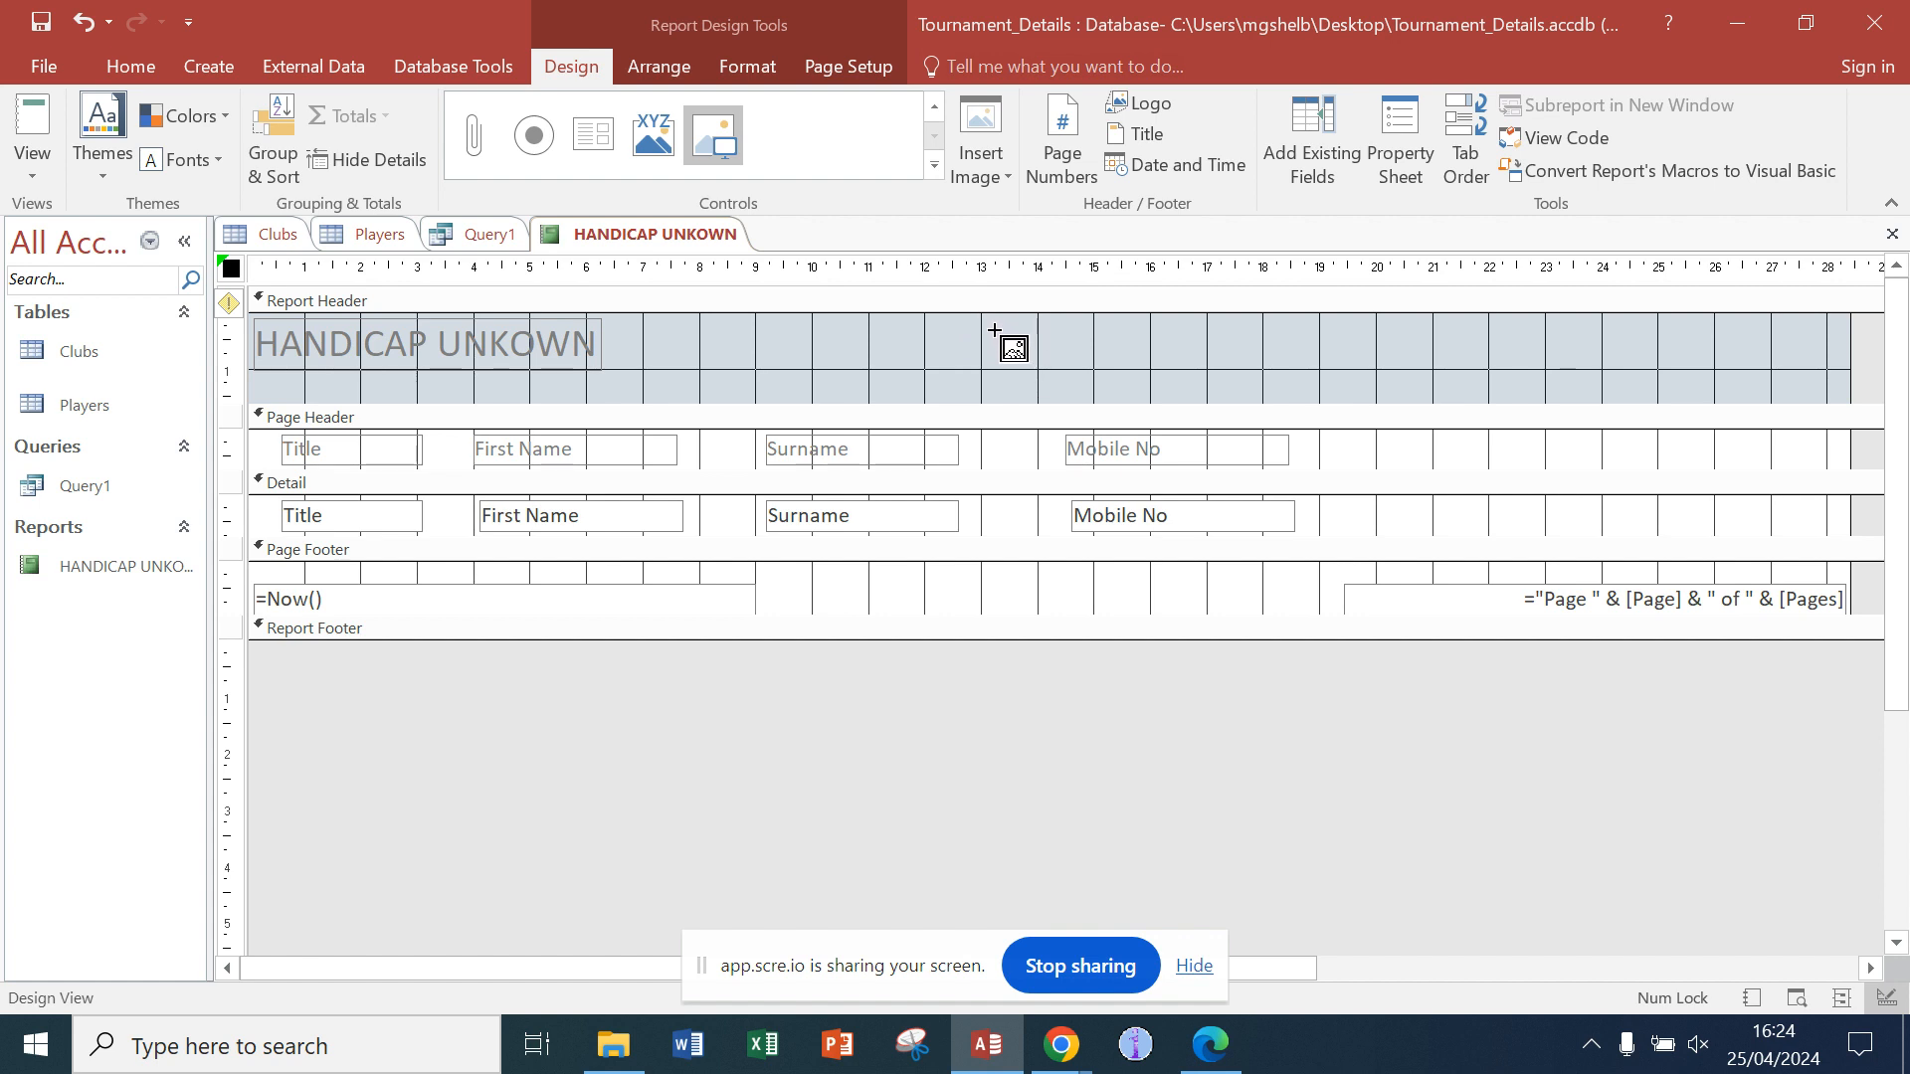
drag(992, 329, 1128, 391)
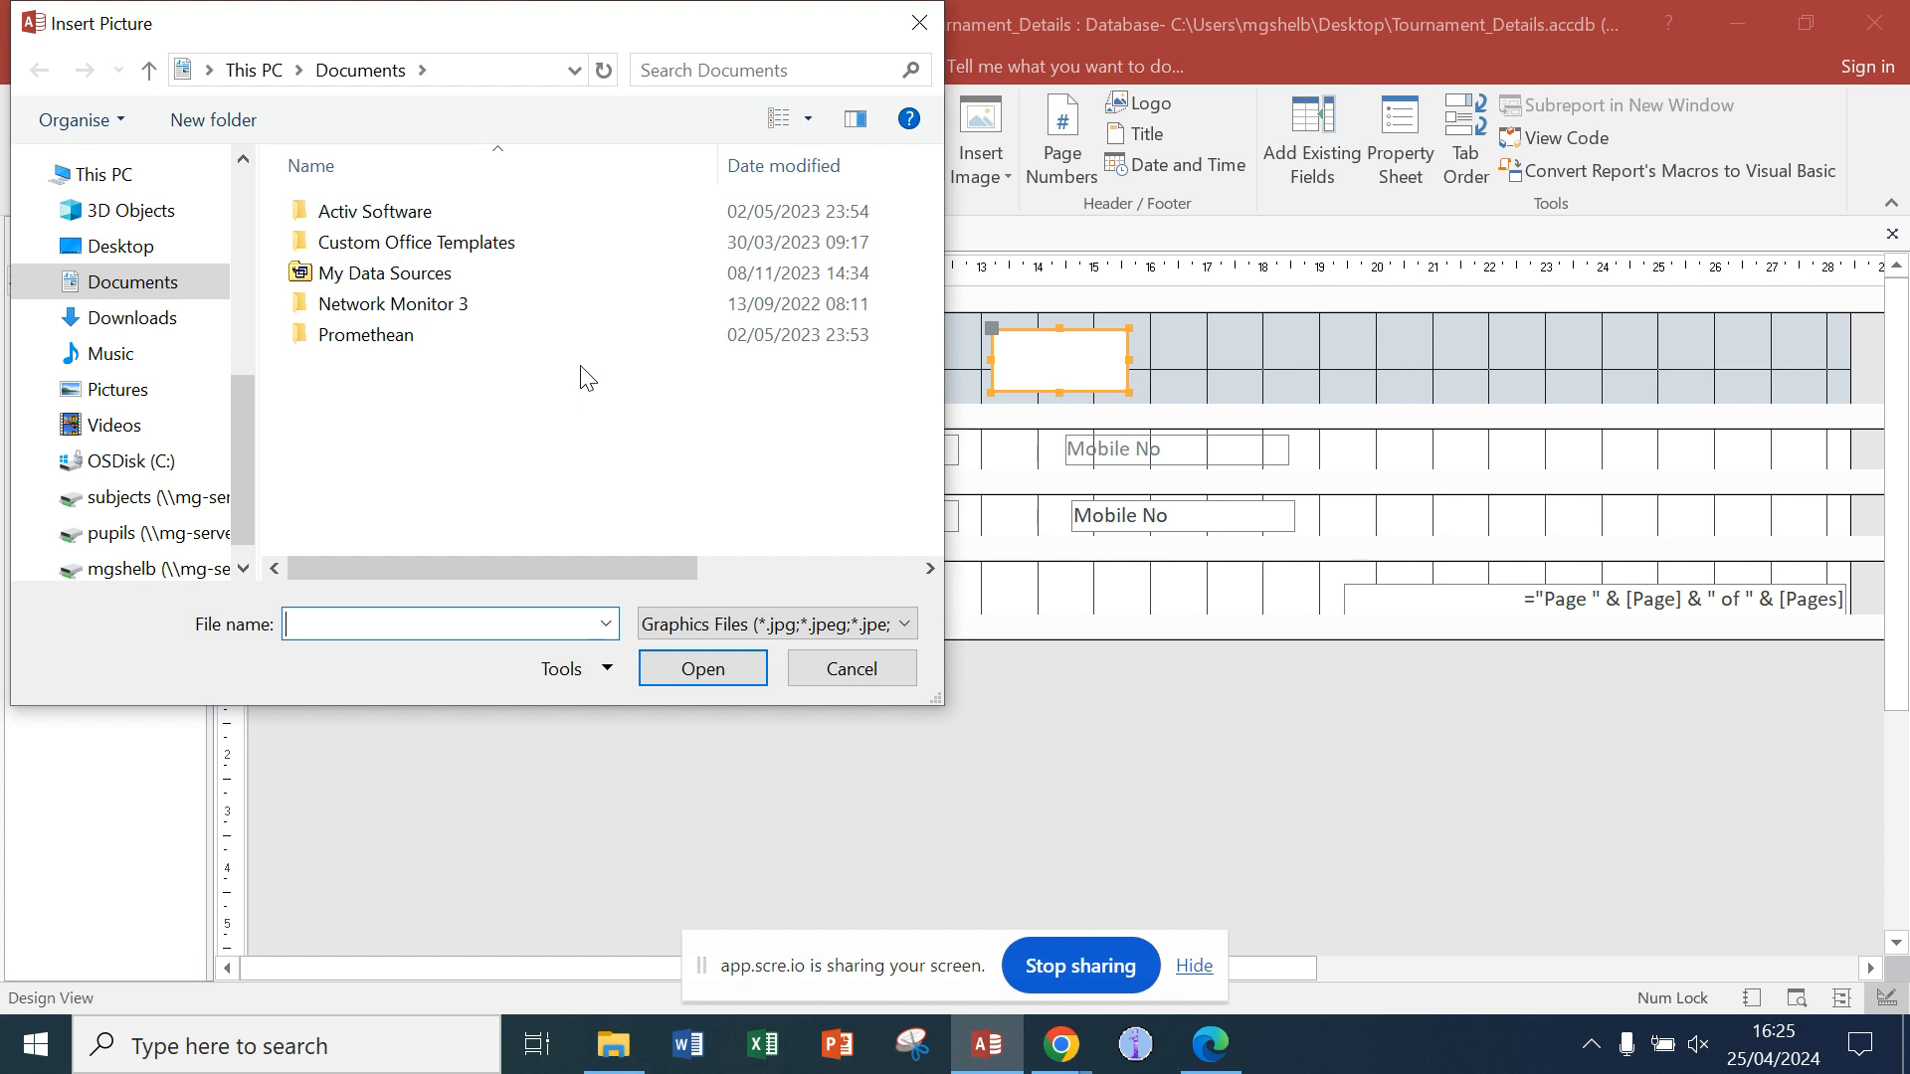
click(107, 253)
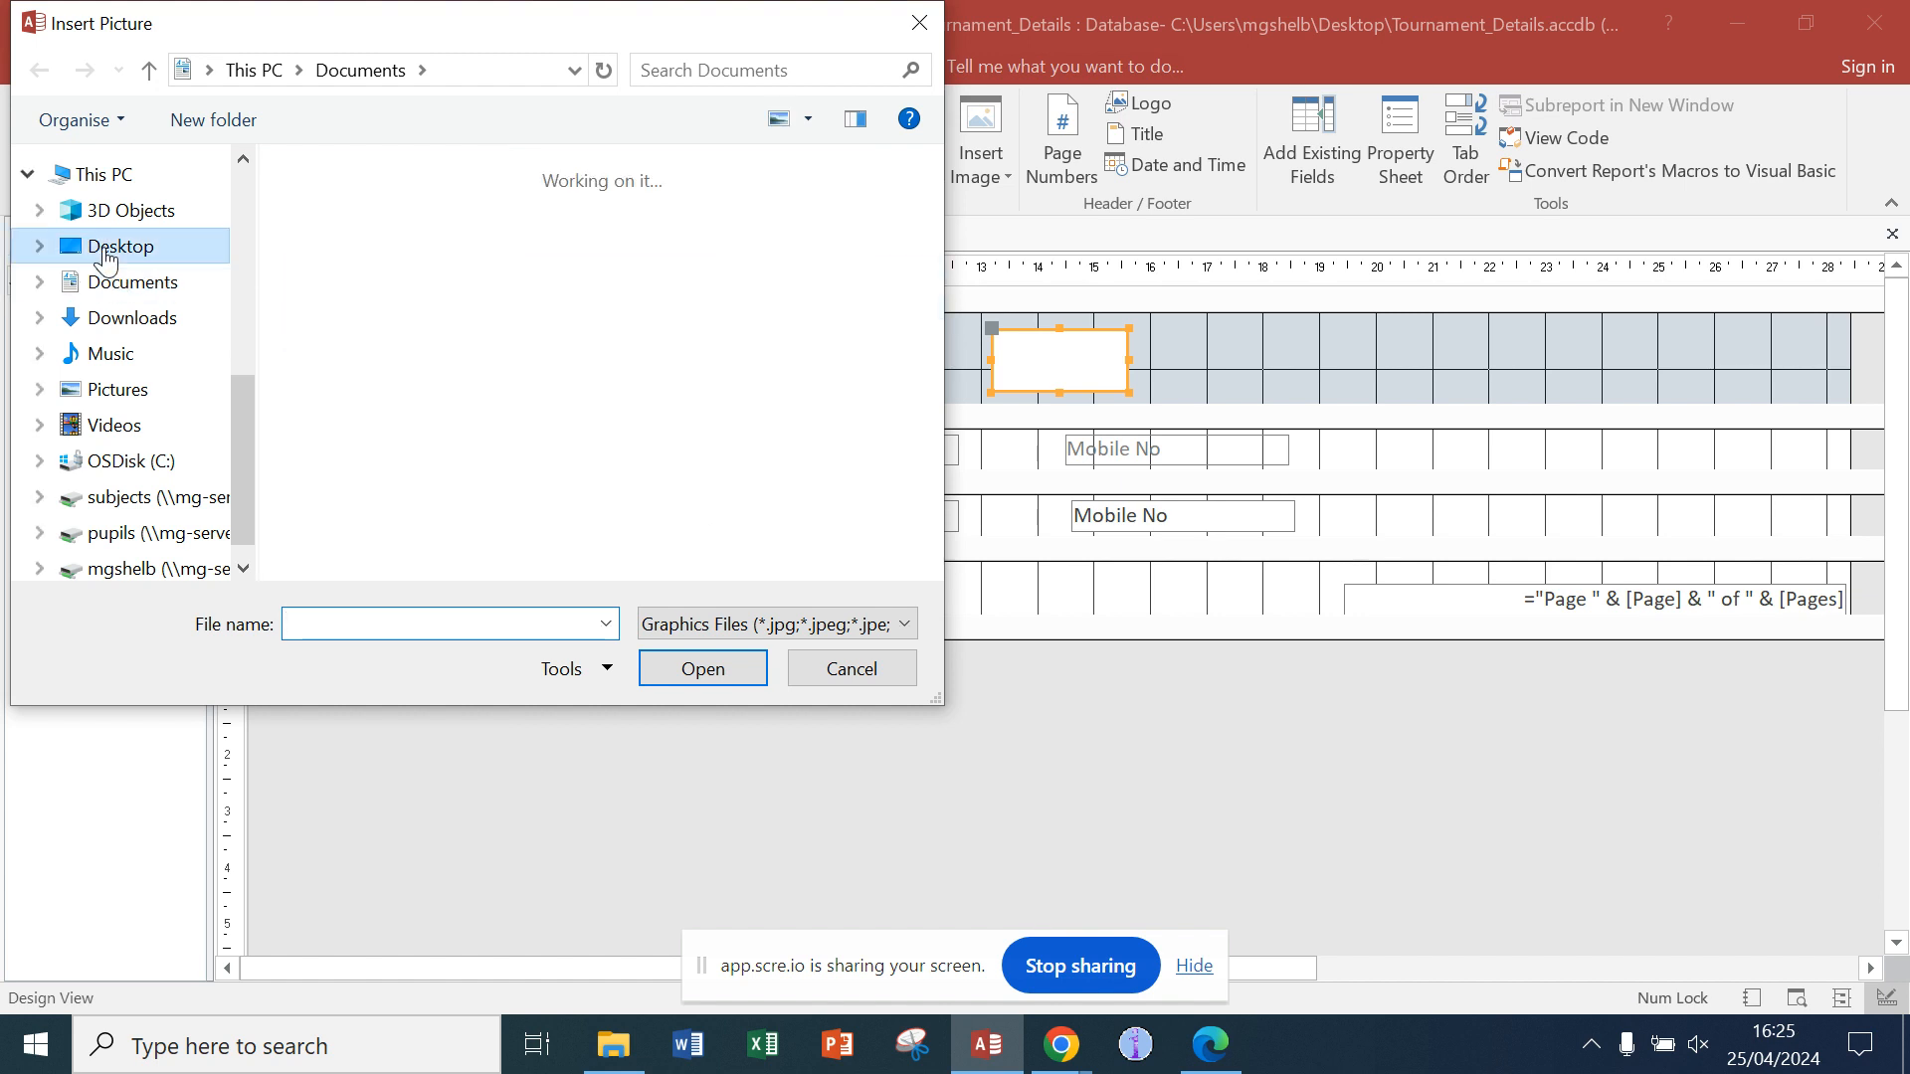
click(692, 474)
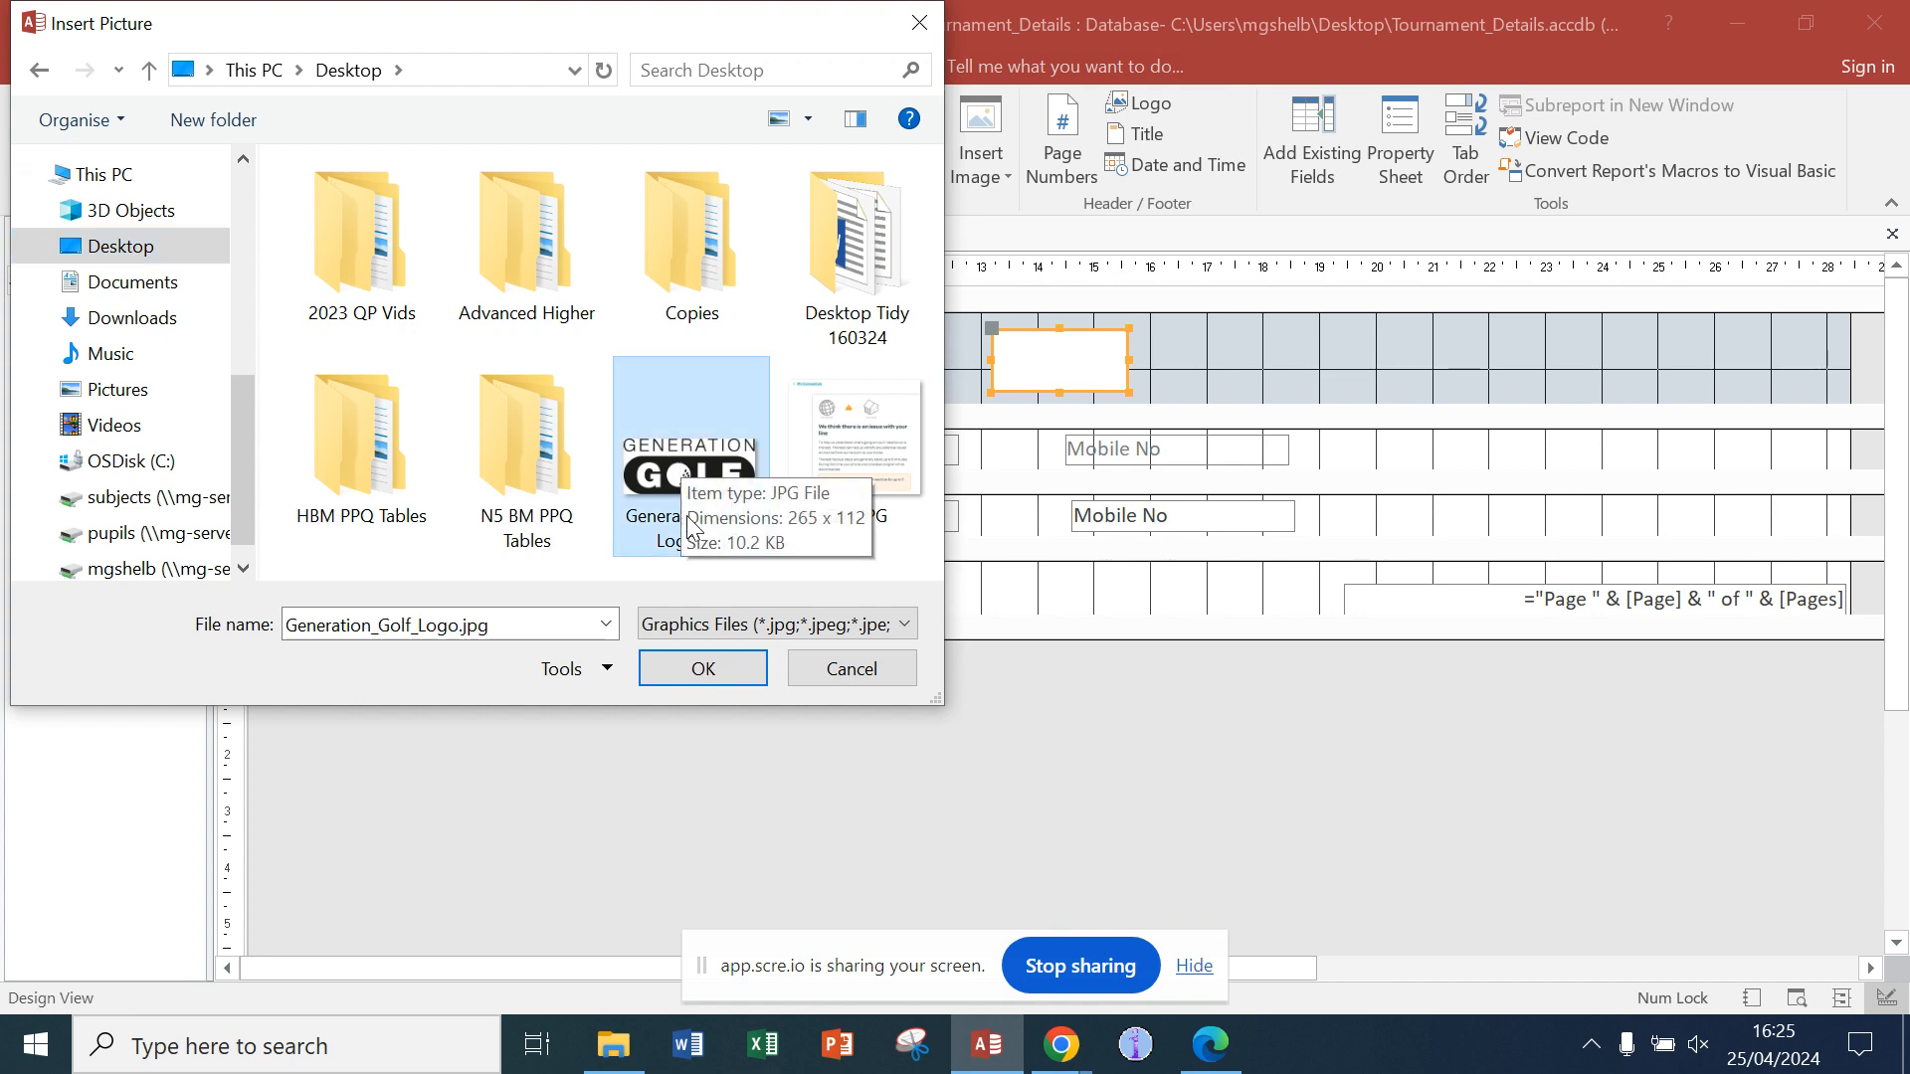
click(709, 670)
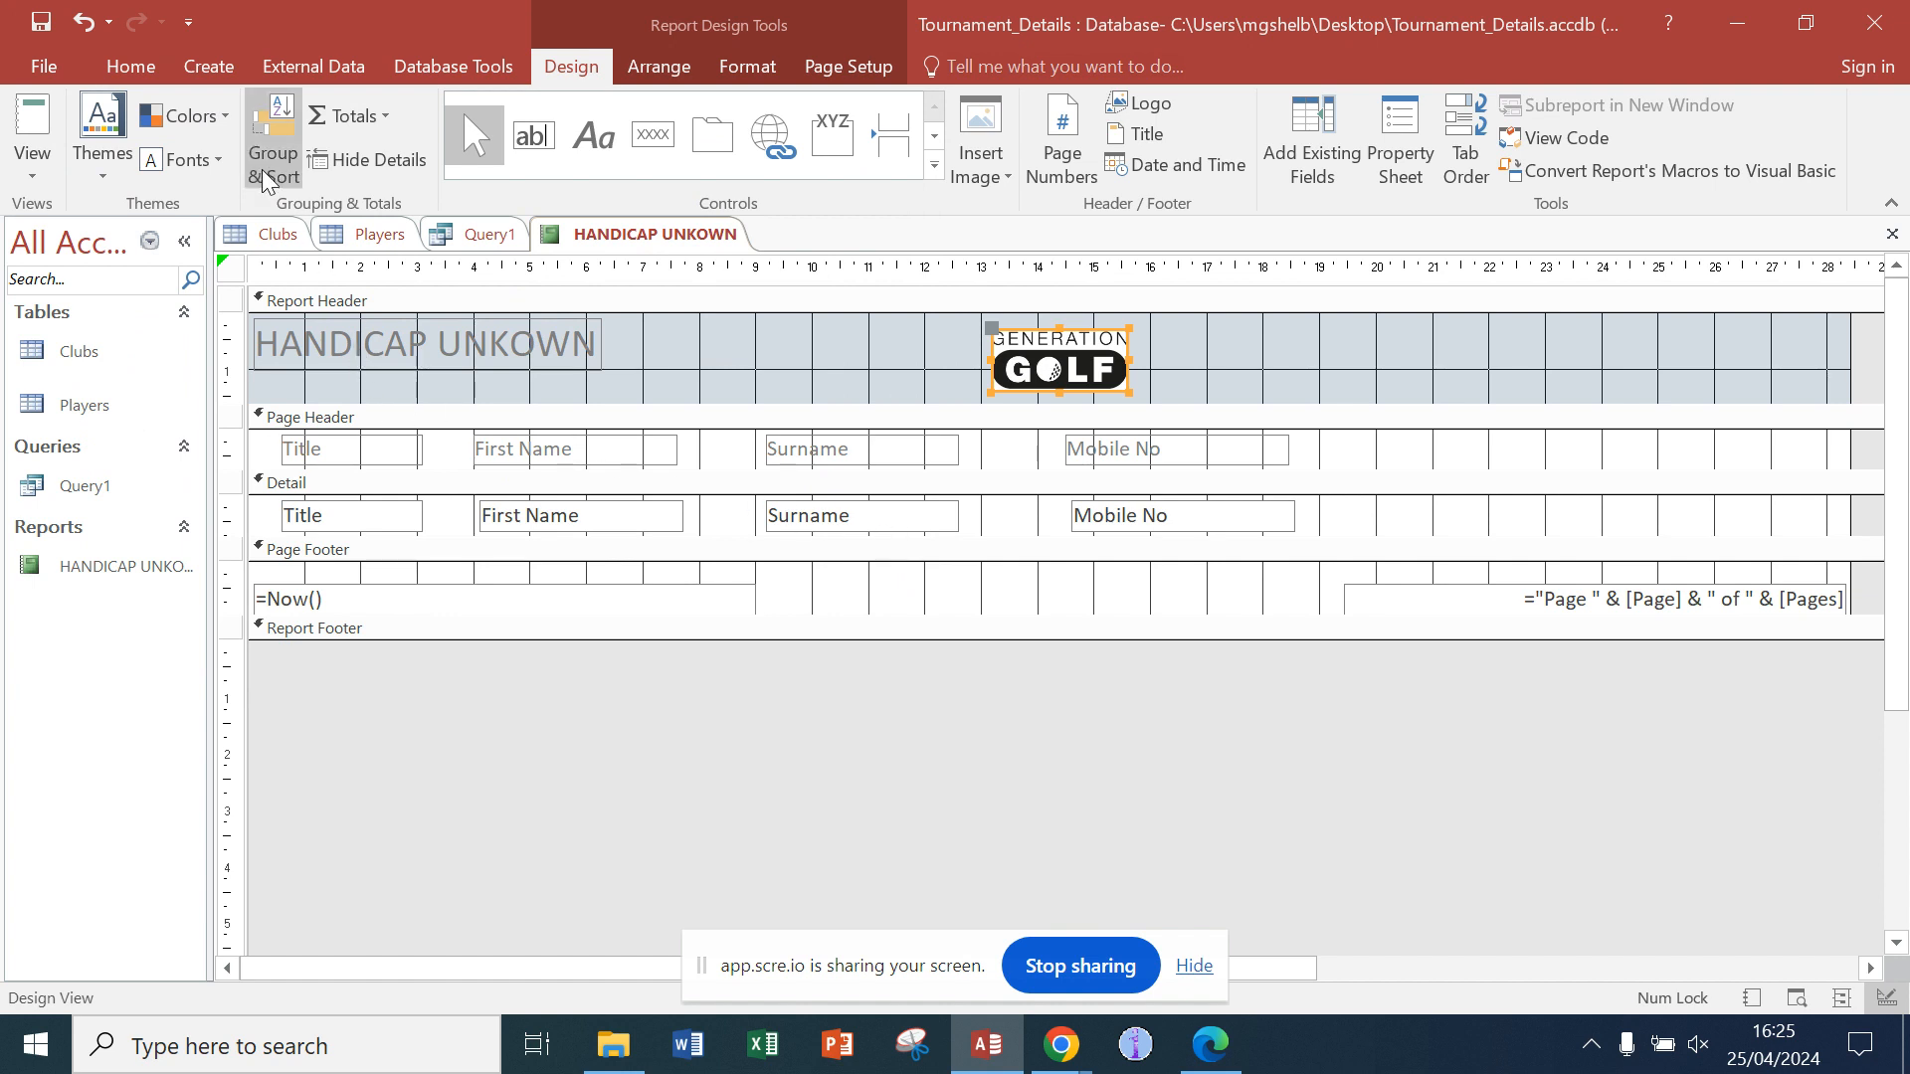
Step: Check the logo in the report header in Report View and return to Design View
click(27, 171)
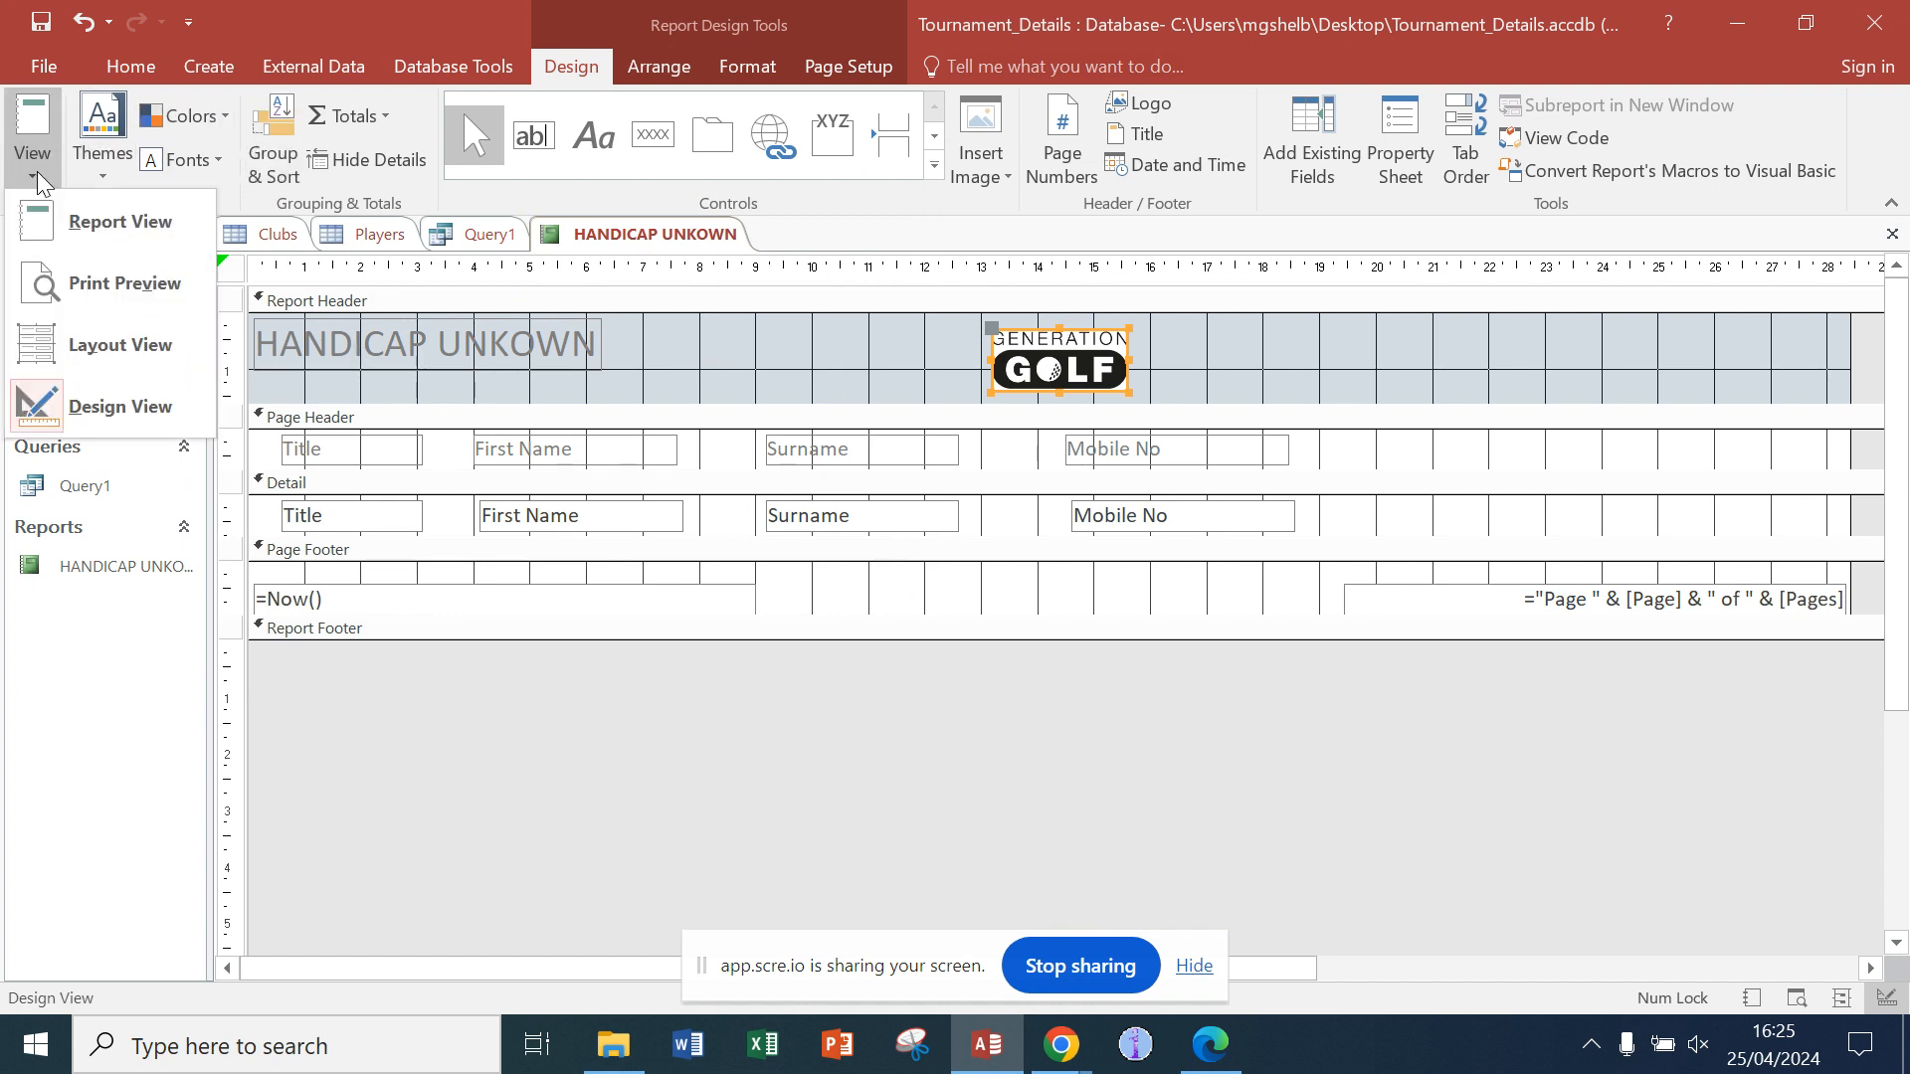
click(81, 221)
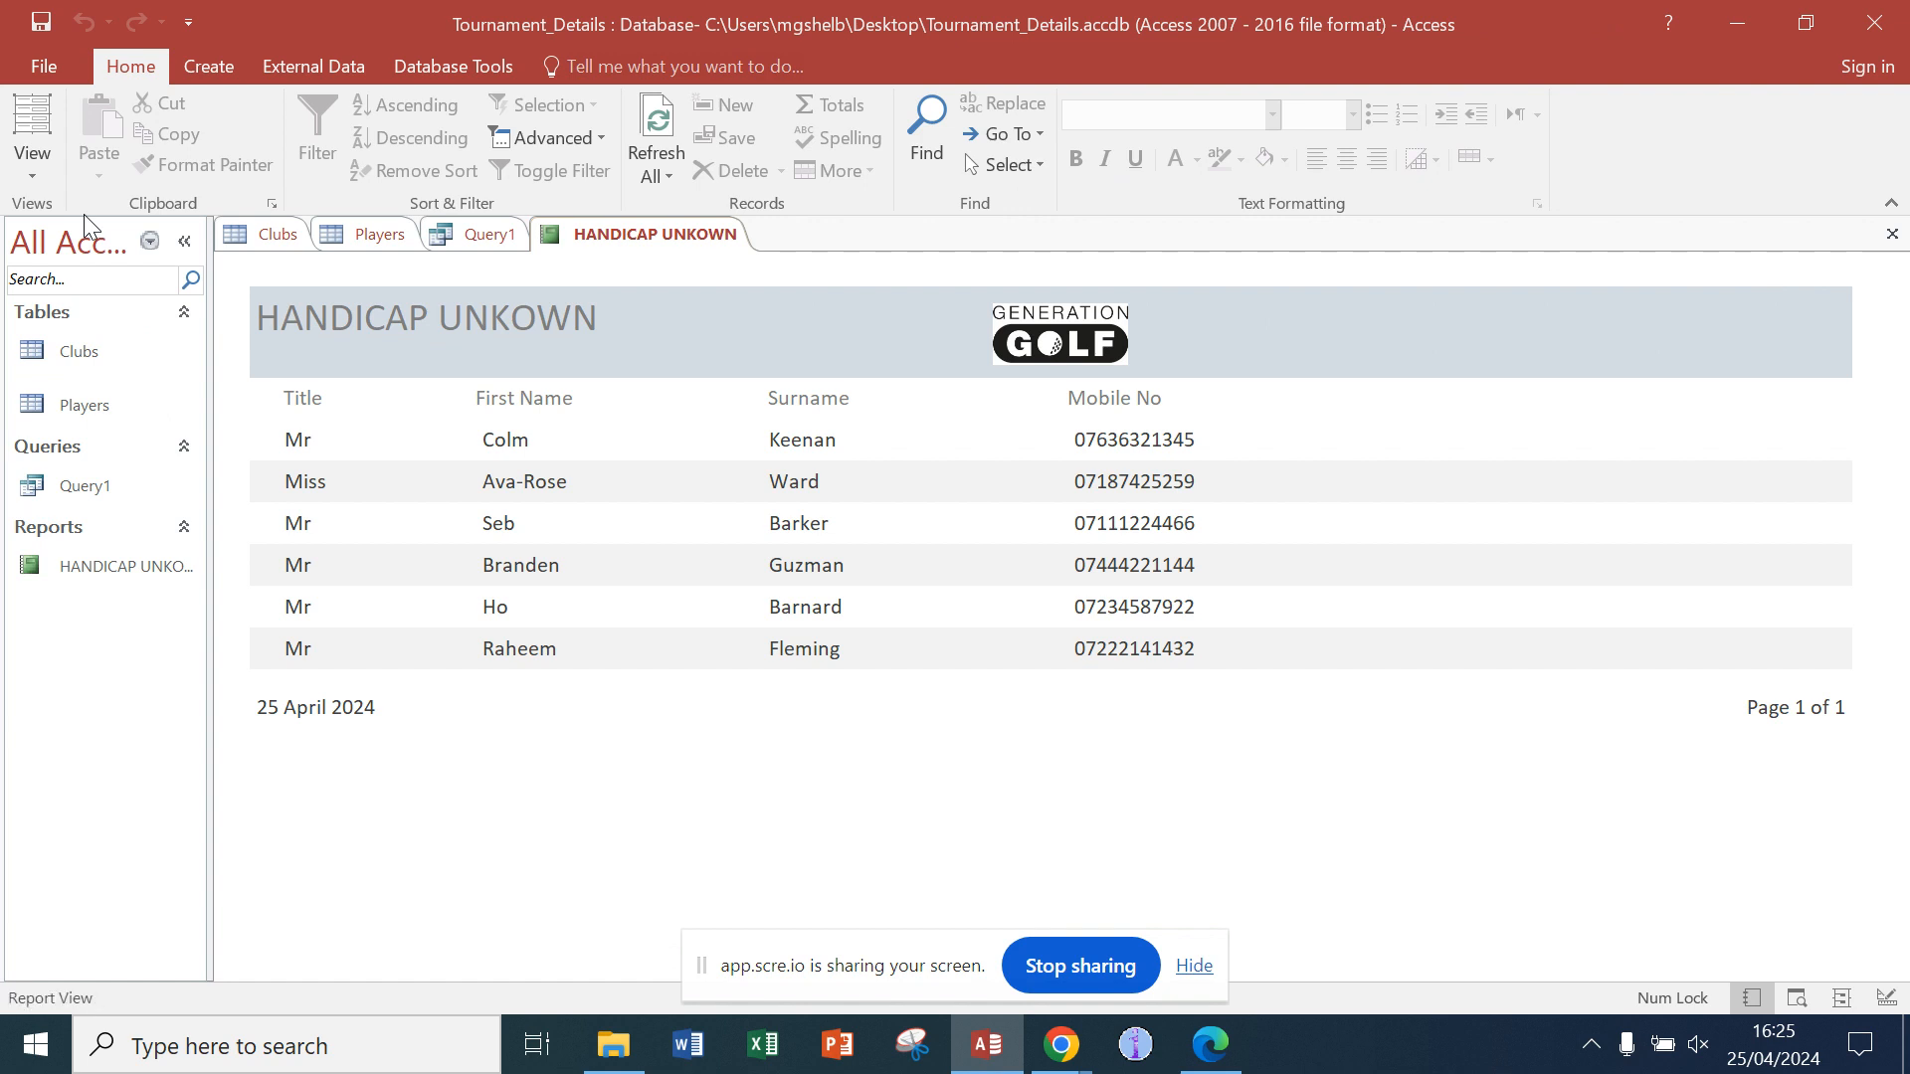
click(27, 172)
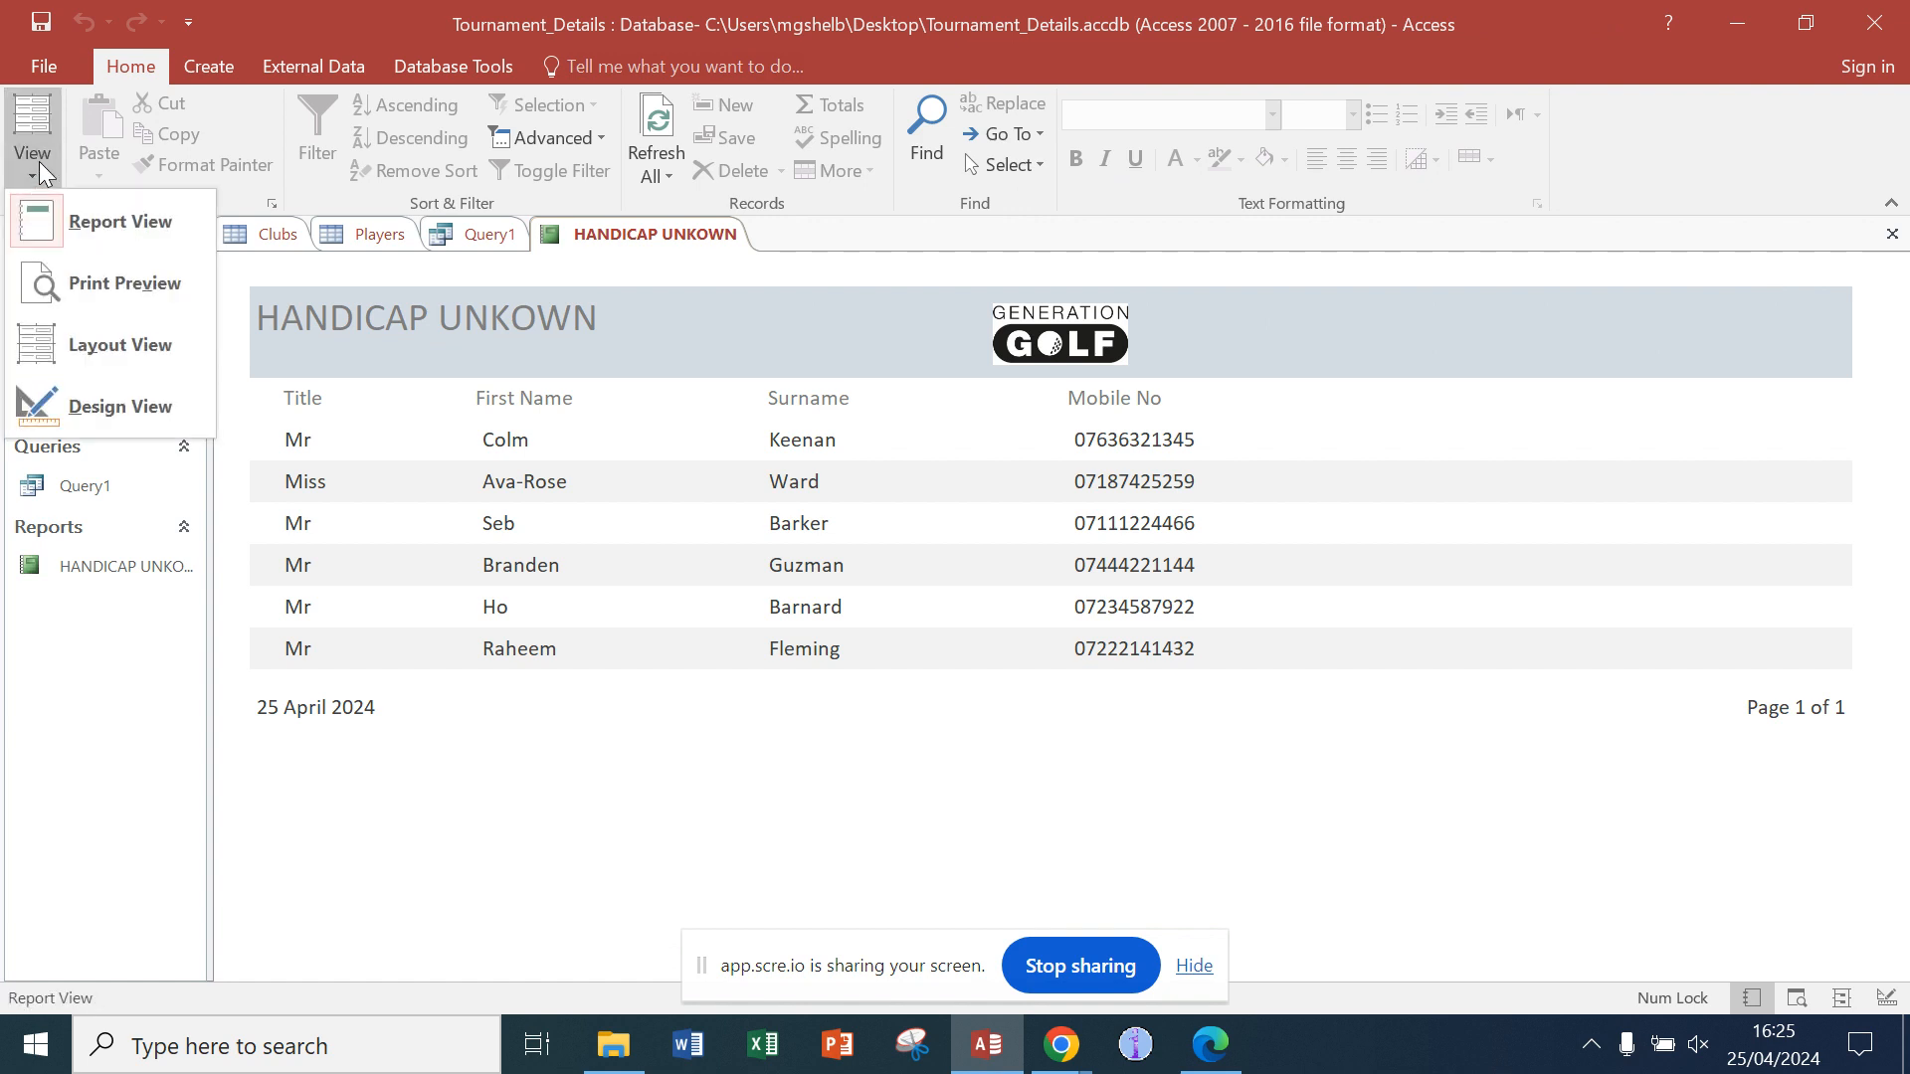
click(95, 414)
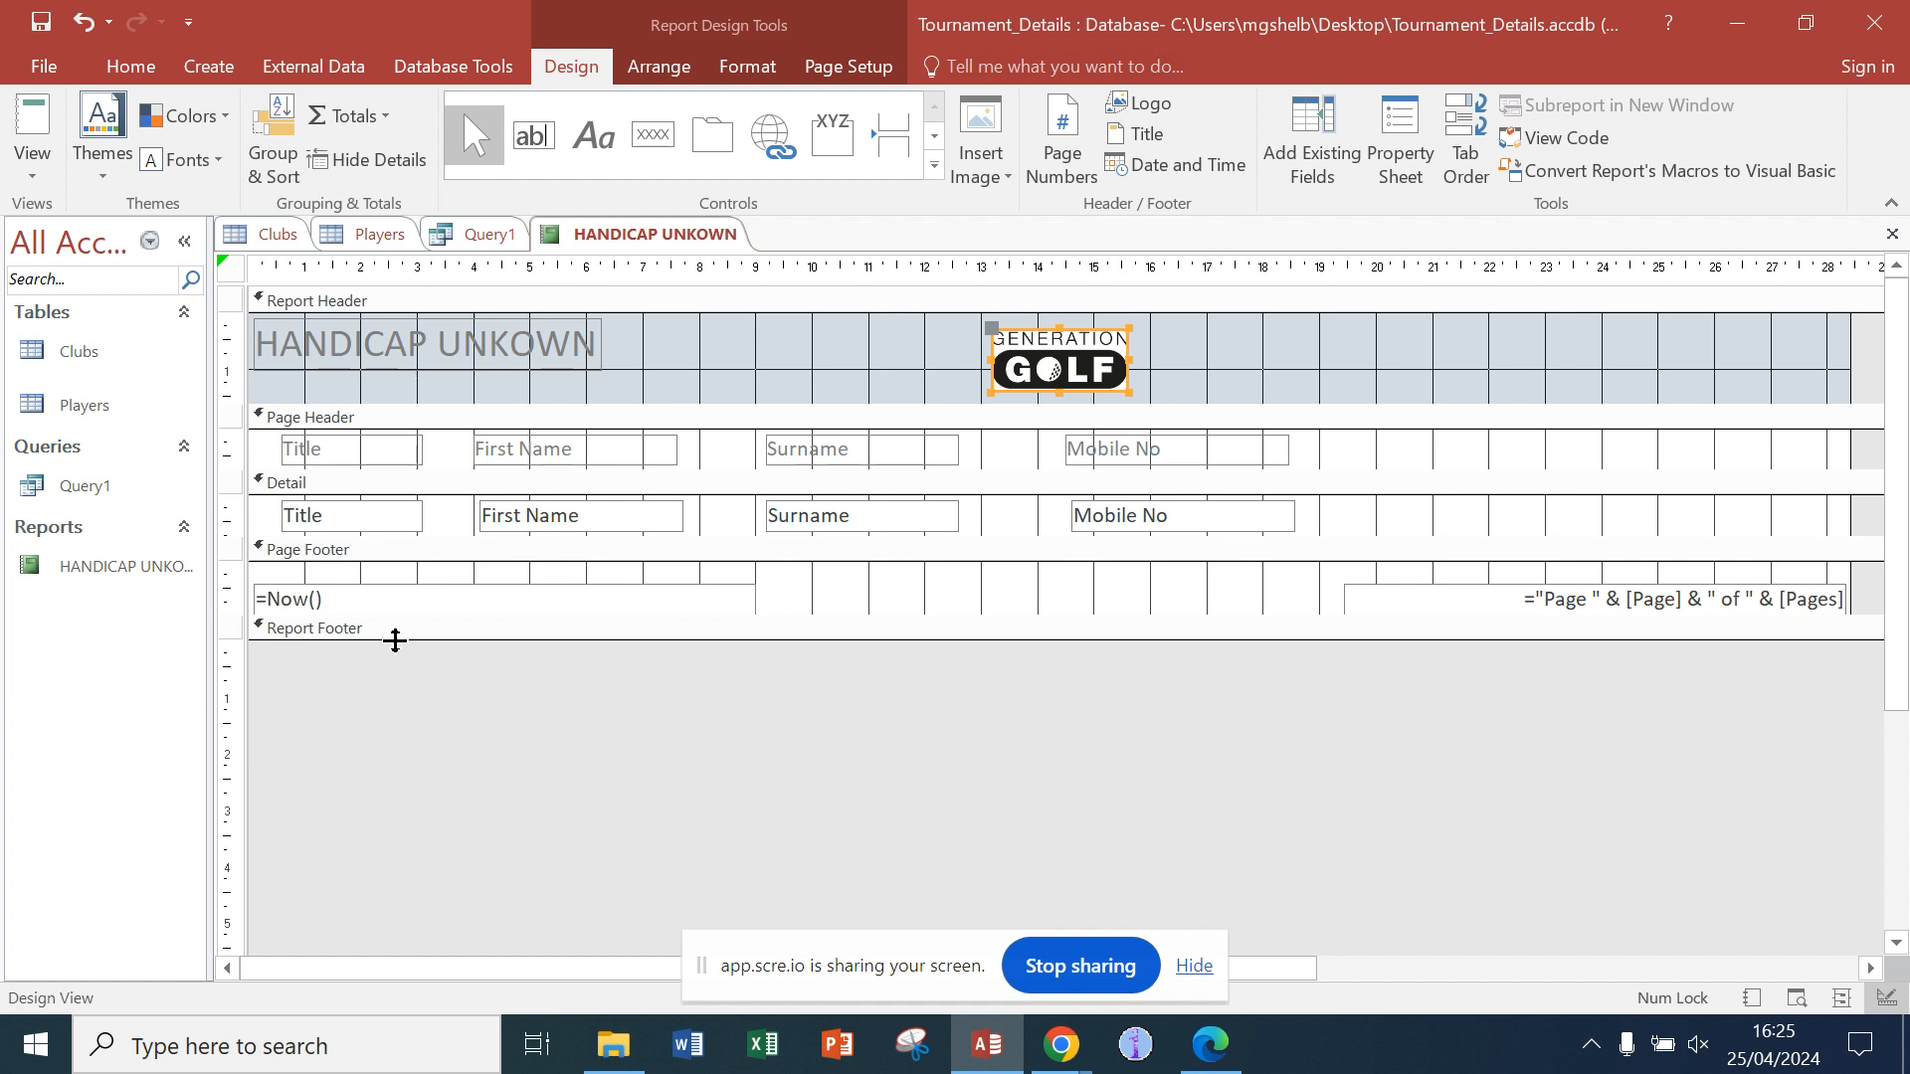
Step: Extend the Report Footer to about 1.5 high and add a label there with the candidate's name, "Task 2b" and "SQA Number"
drag(395, 638, 396, 725)
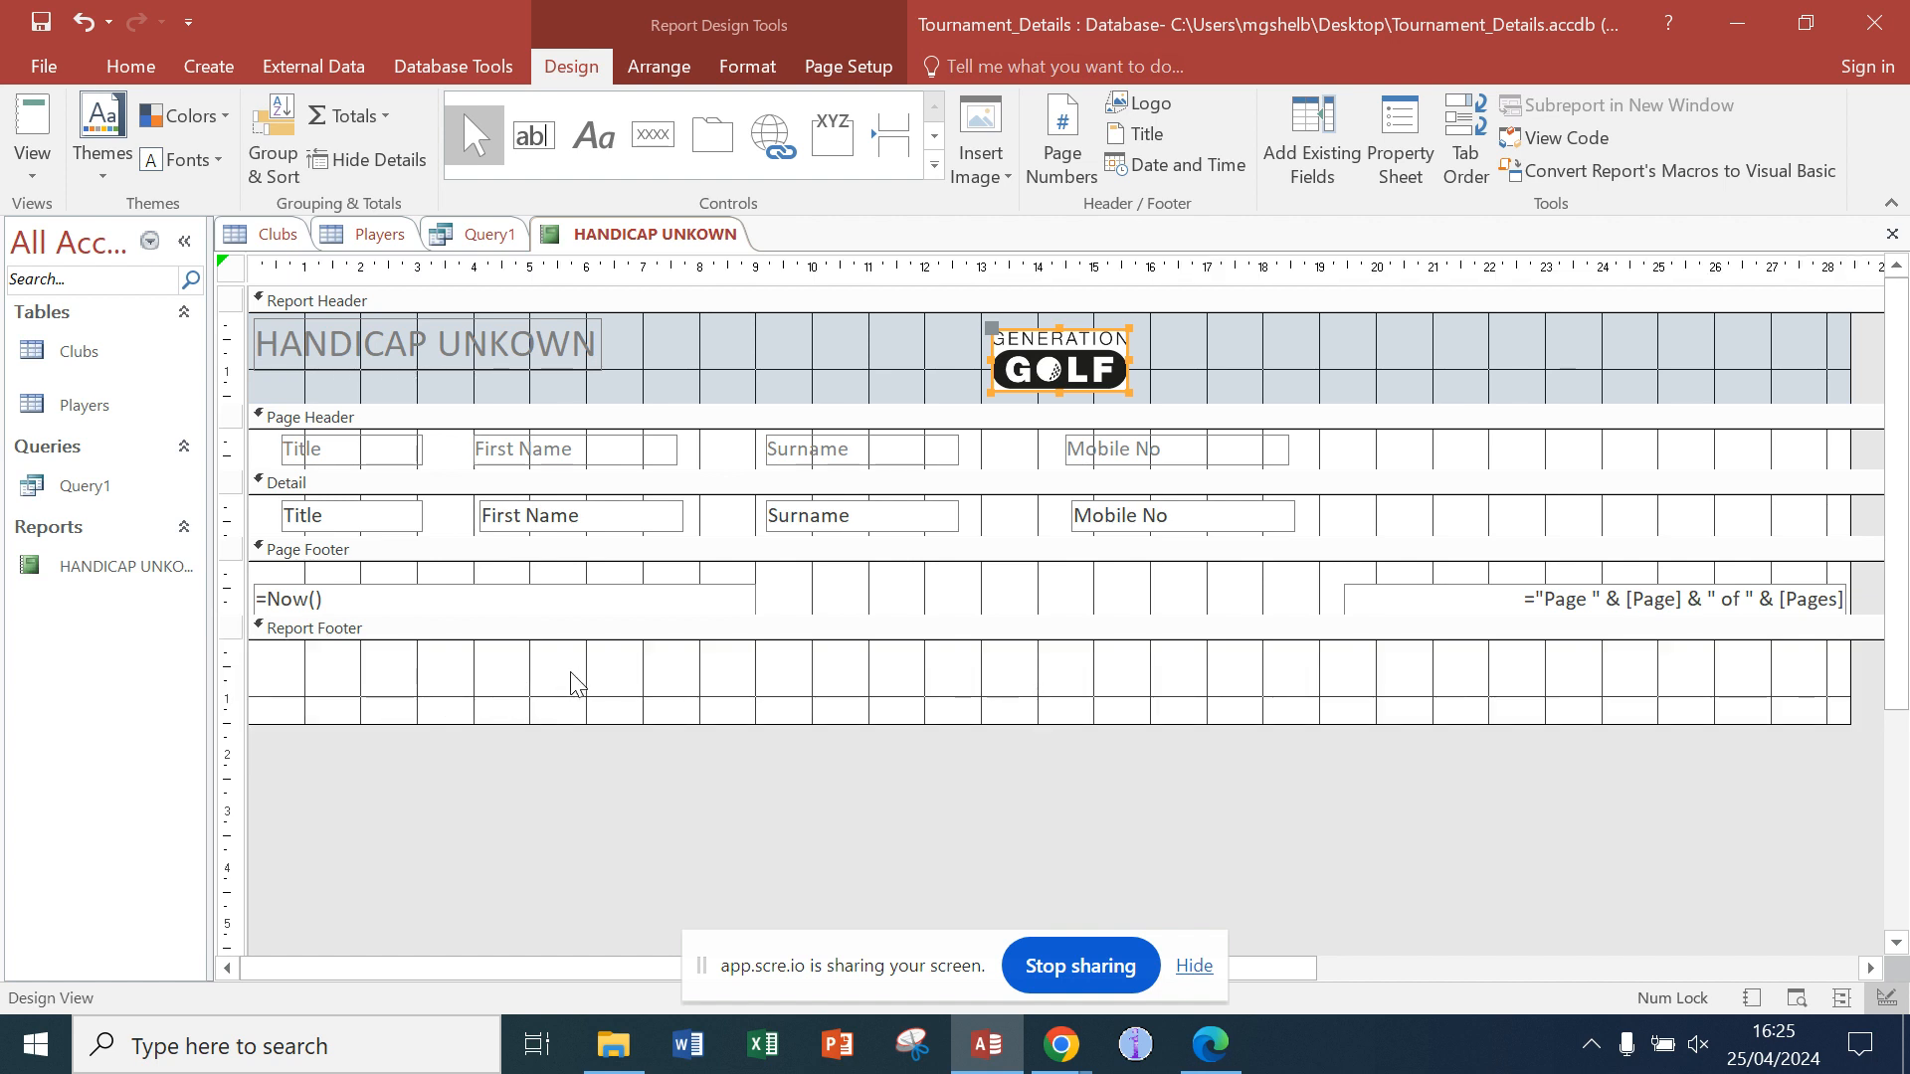
click(594, 147)
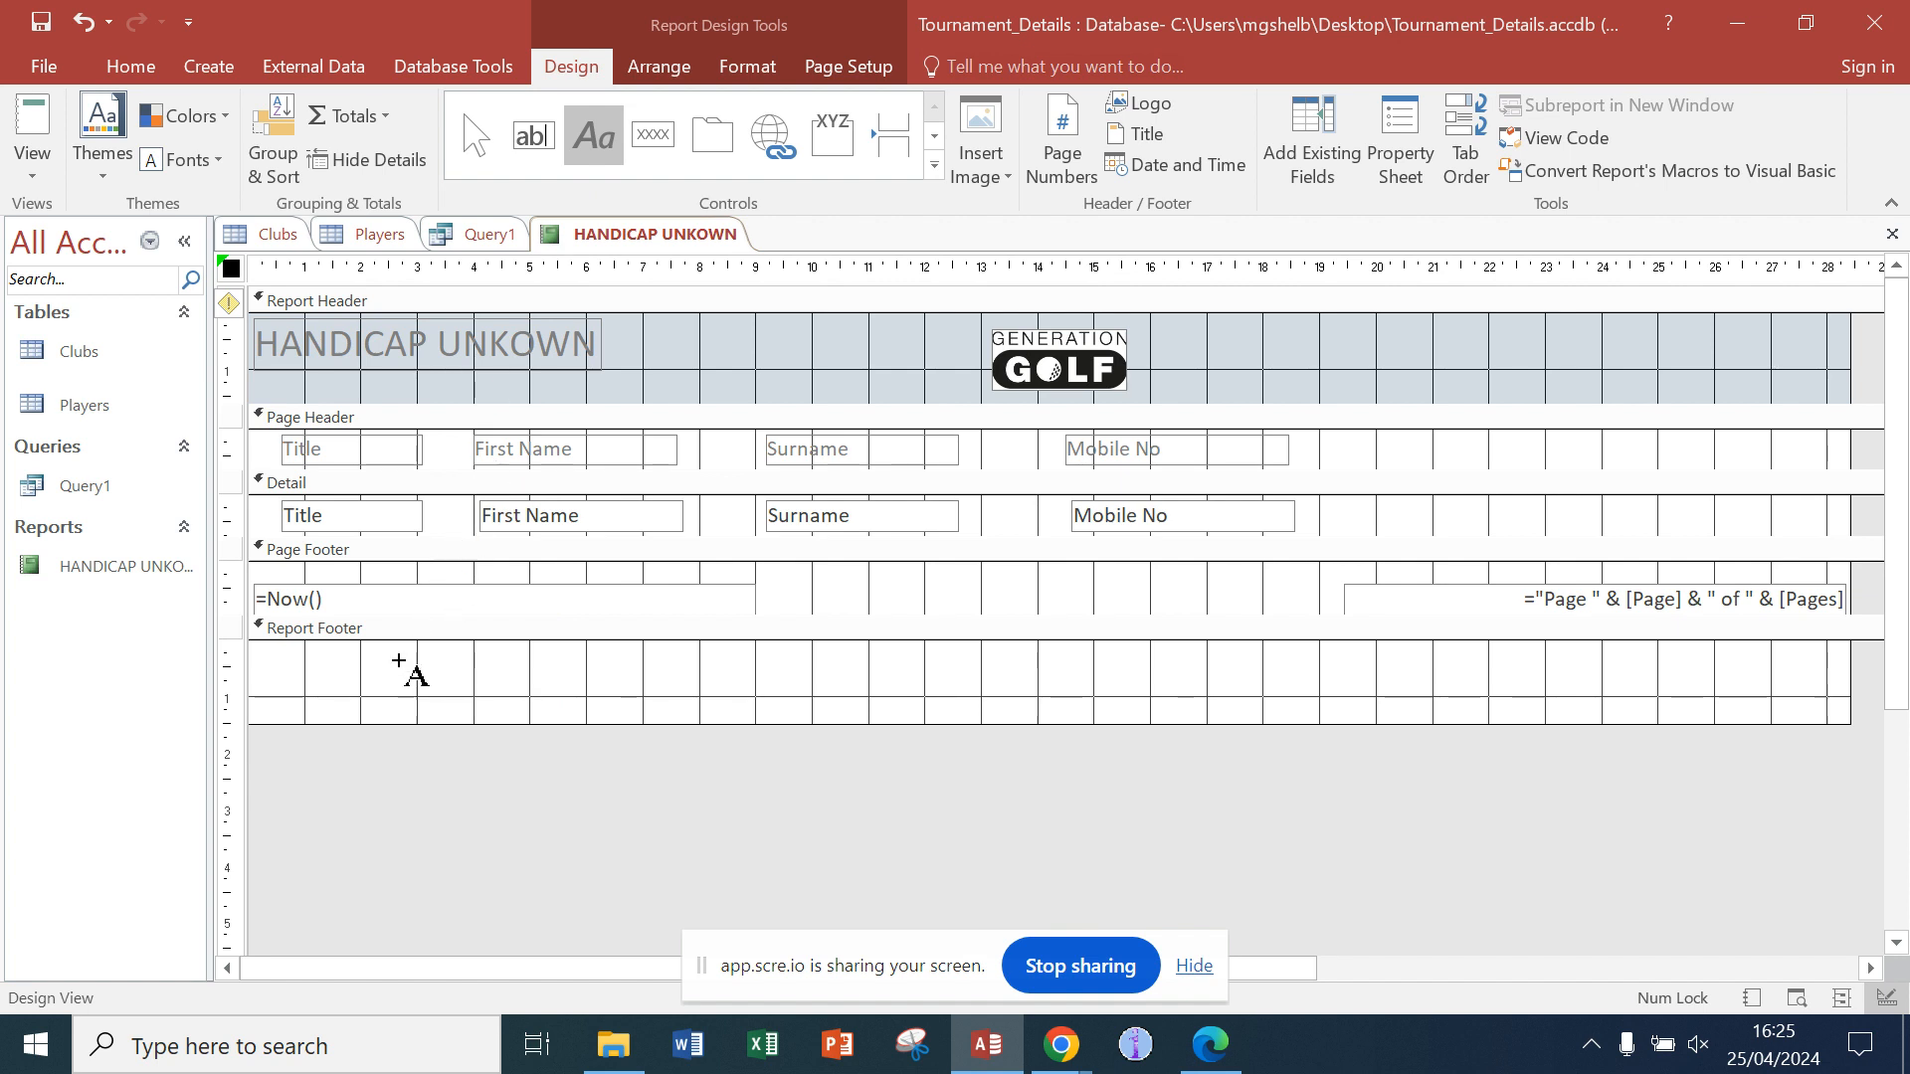
drag(378, 668, 1024, 705)
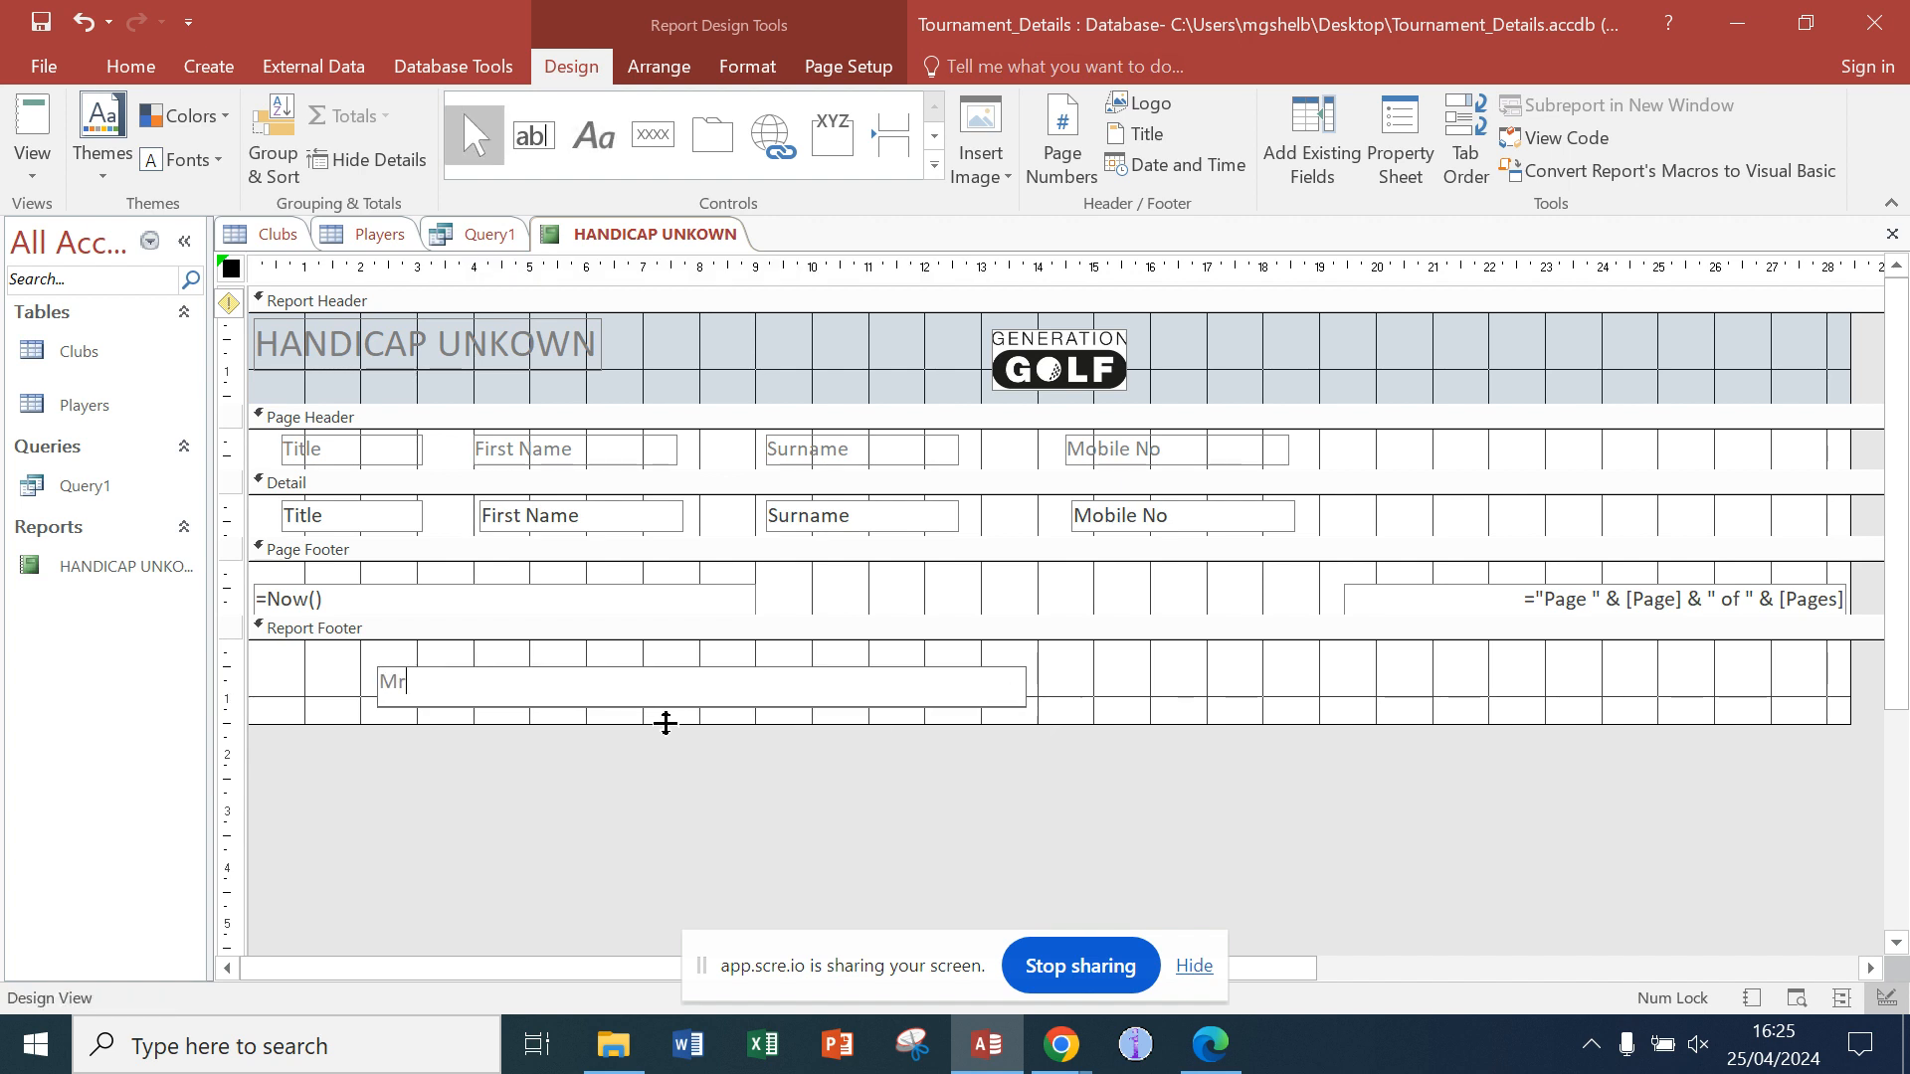
text(Mr Shelton       Task 2b          SQA Number)
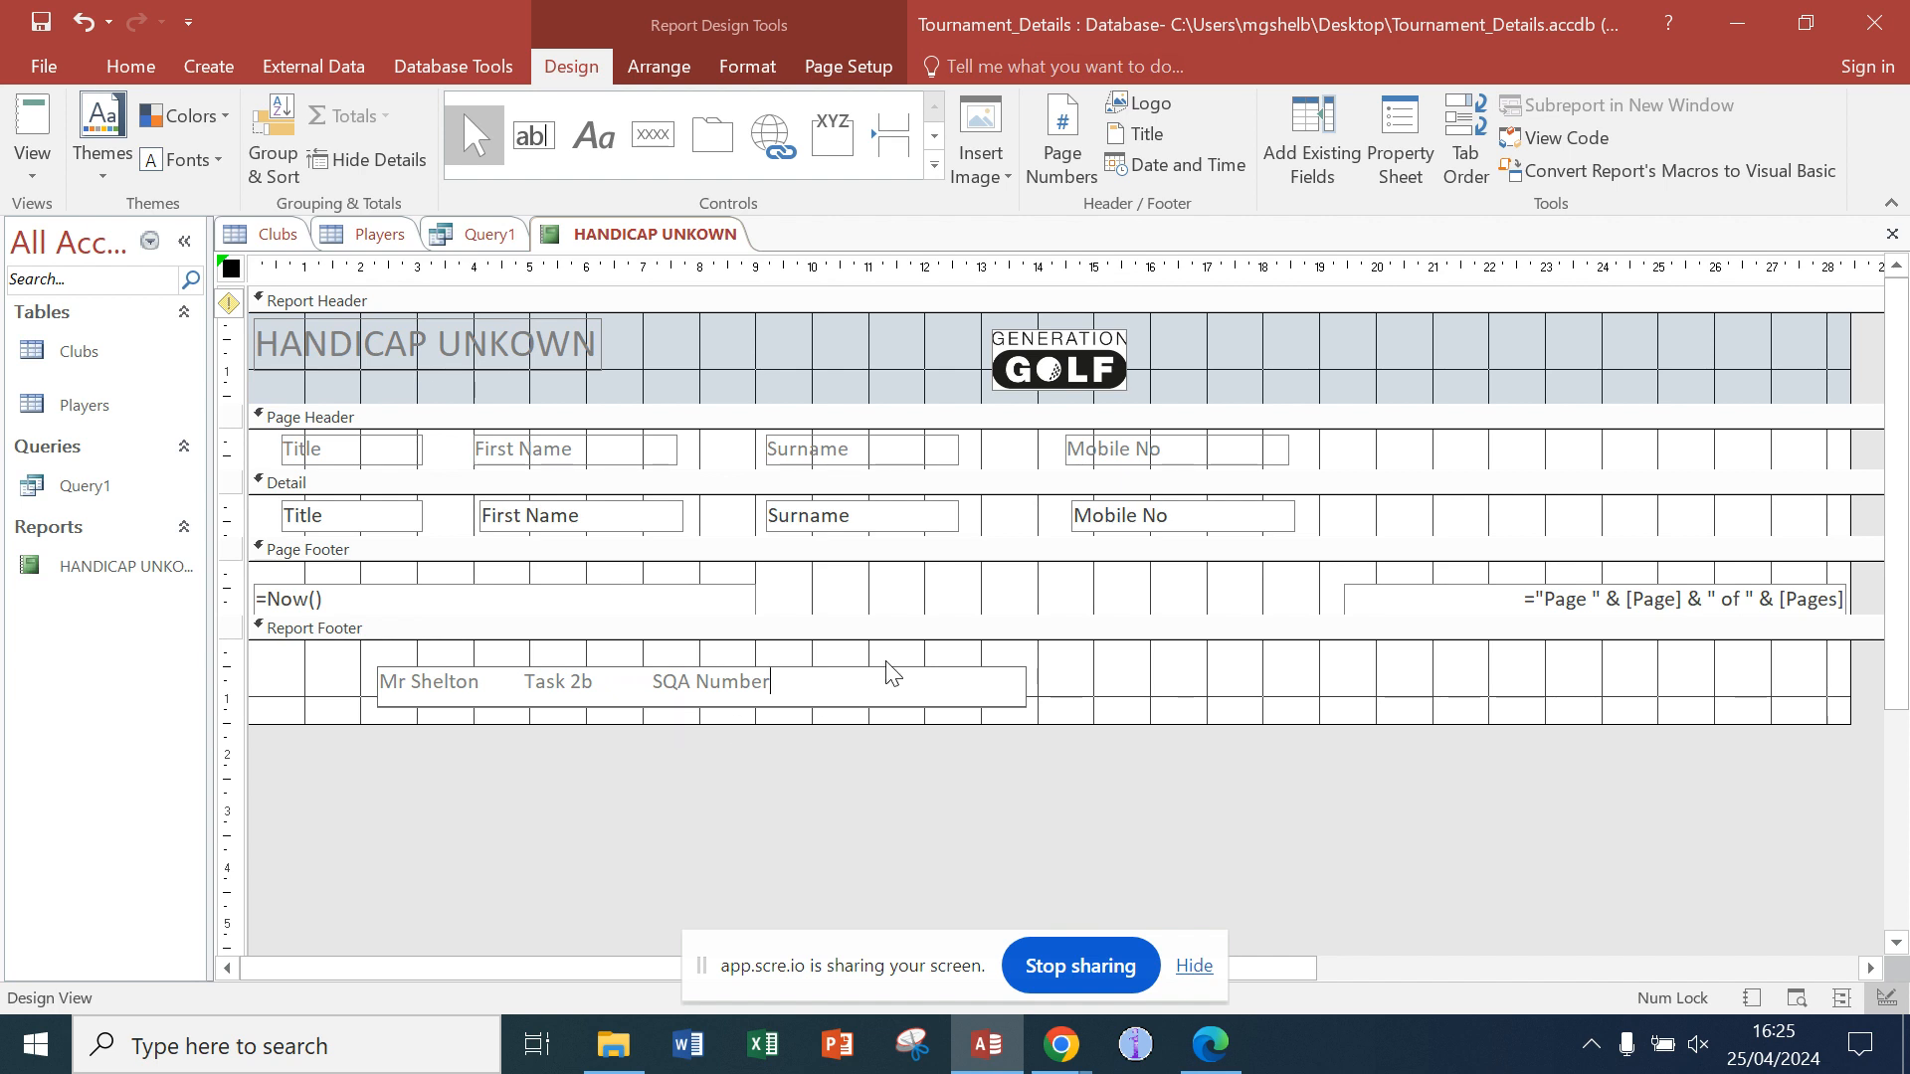
click(1112, 668)
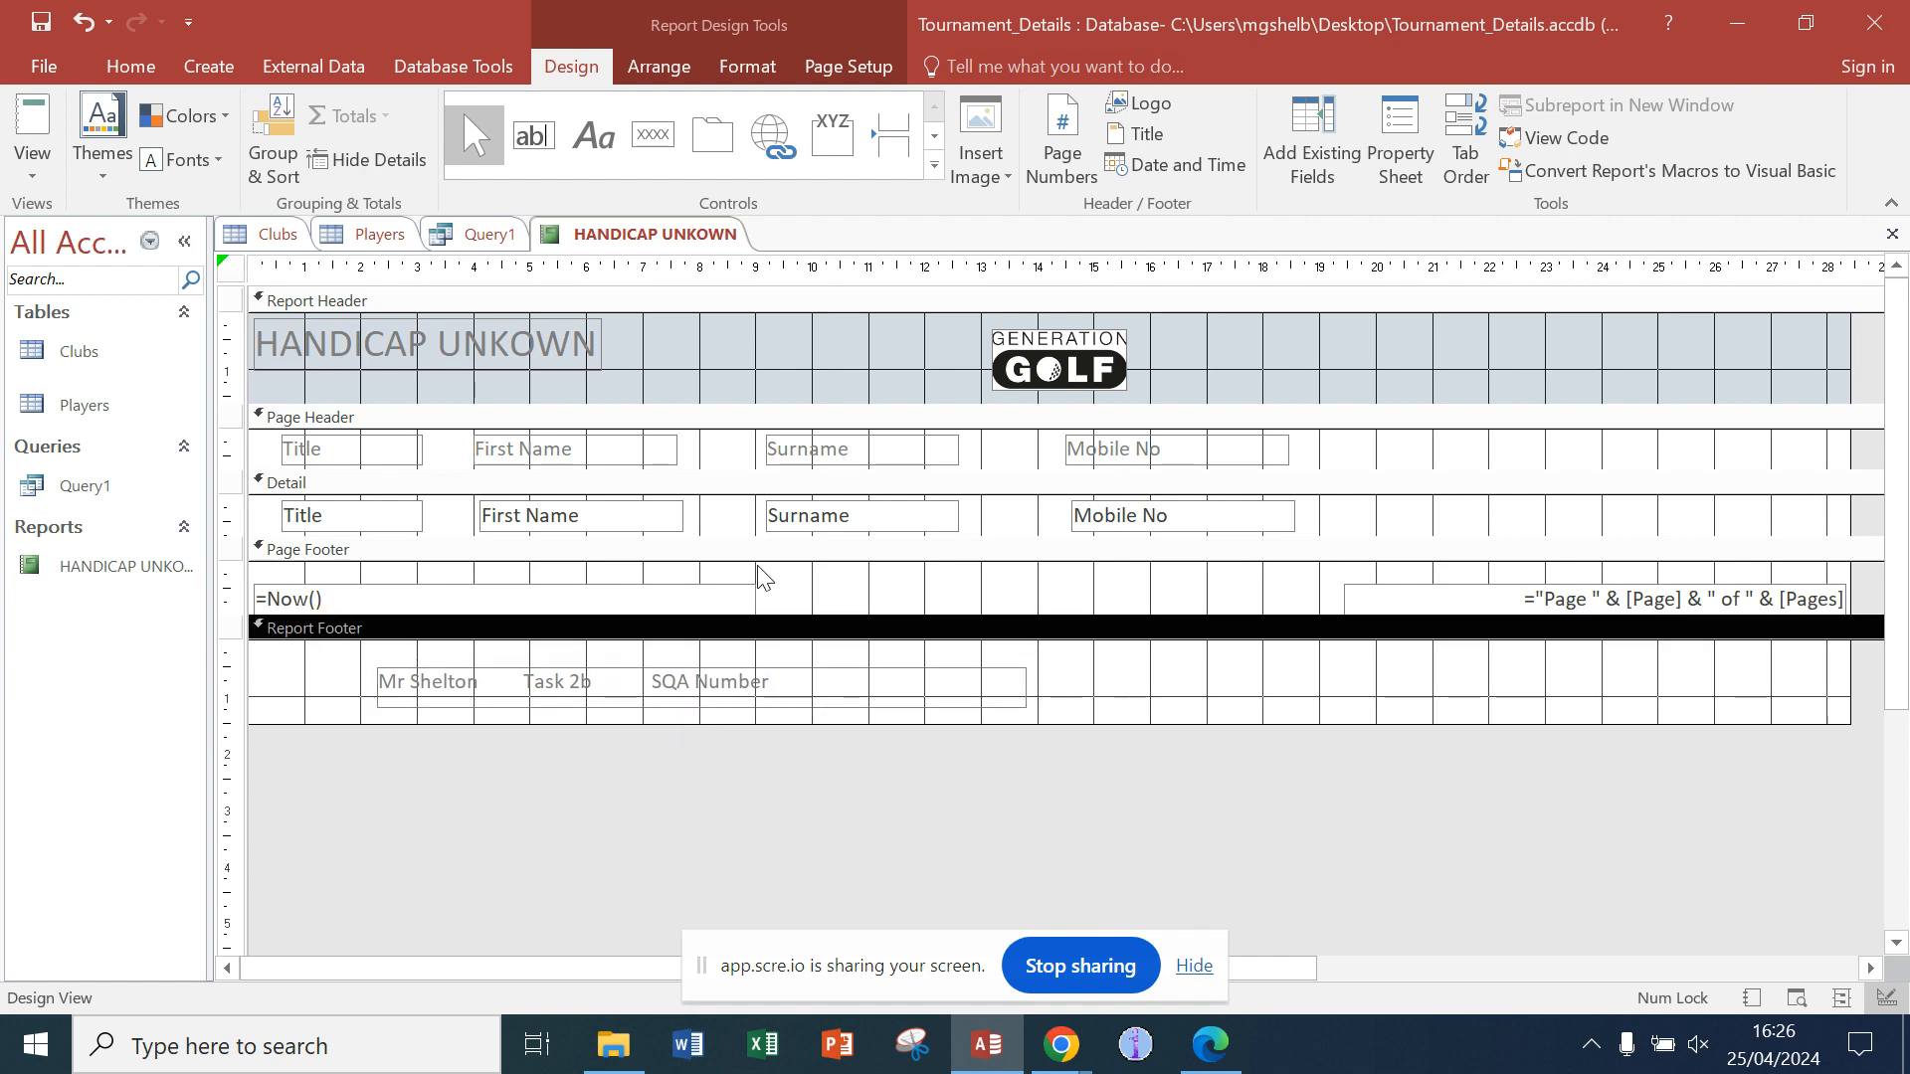
Step: Check the footer label in Report View and open the Print dialog for the report
click(37, 170)
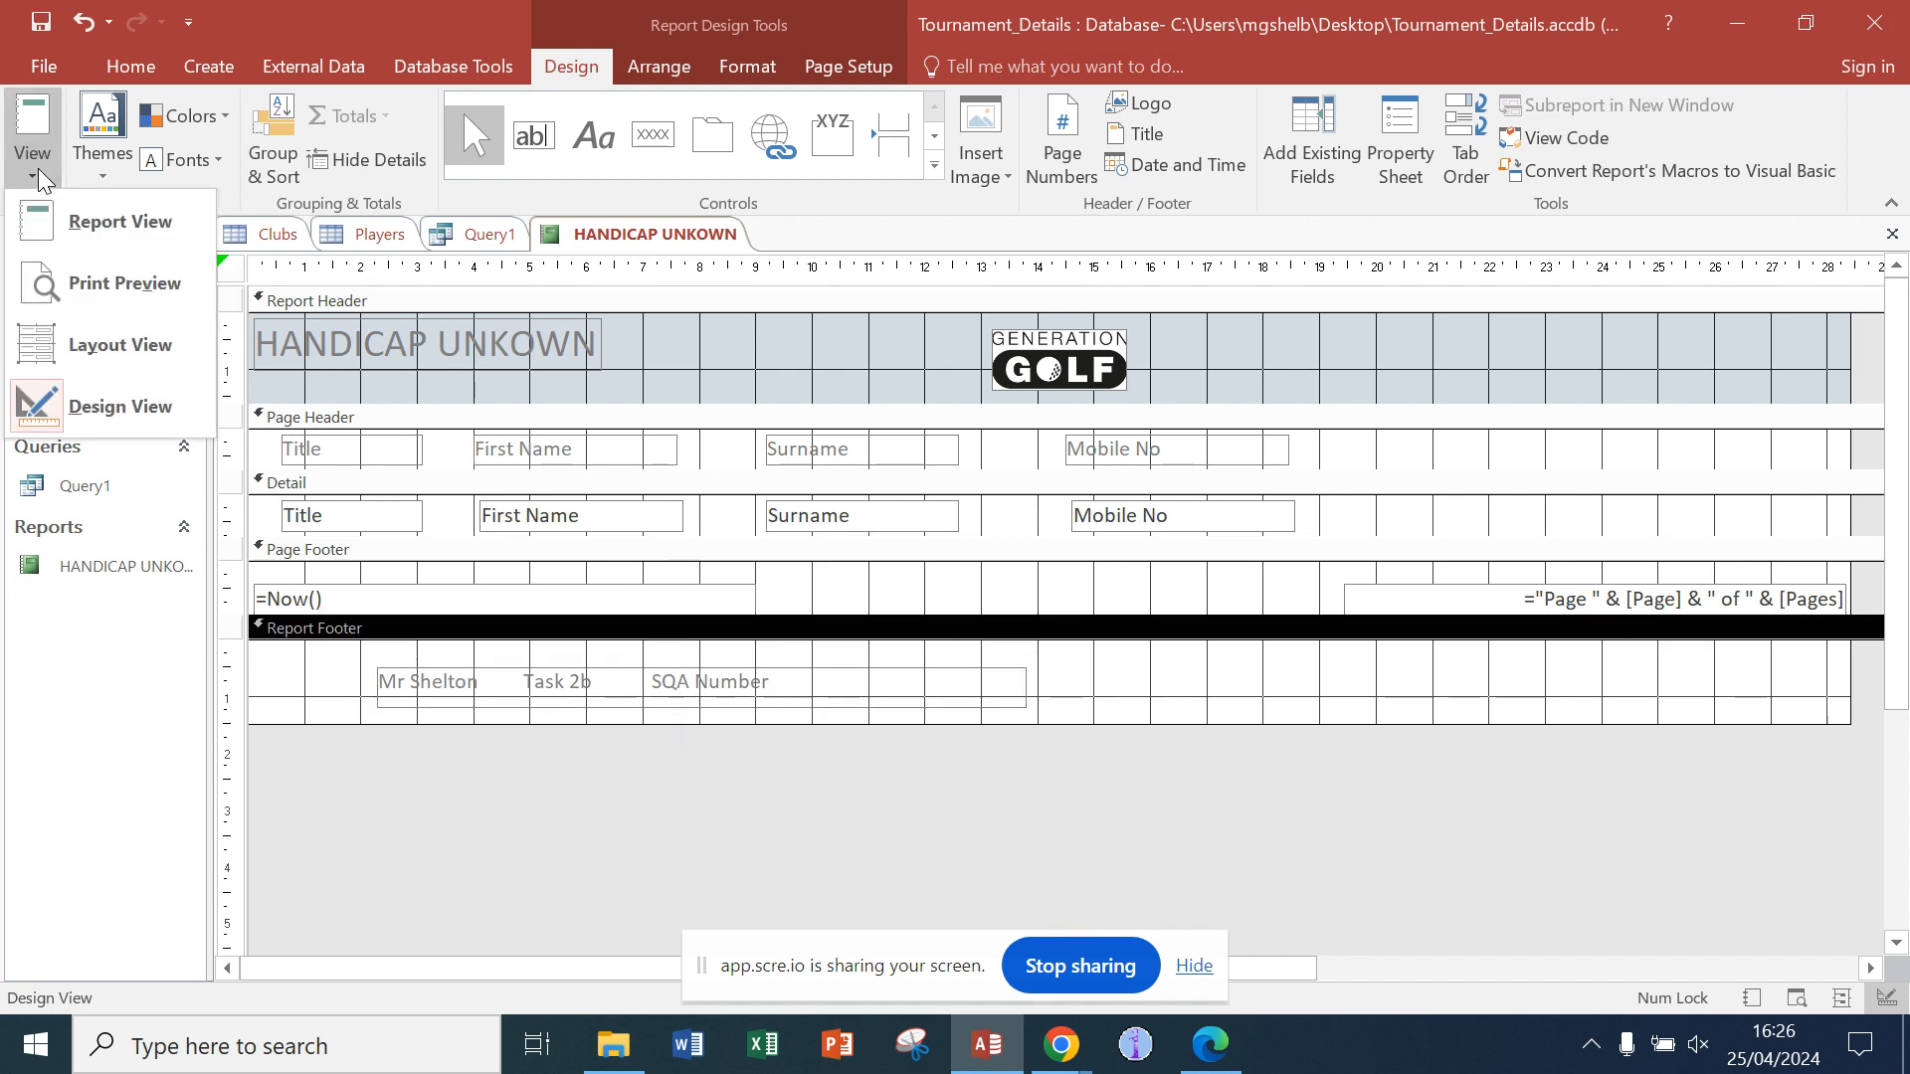
click(79, 230)
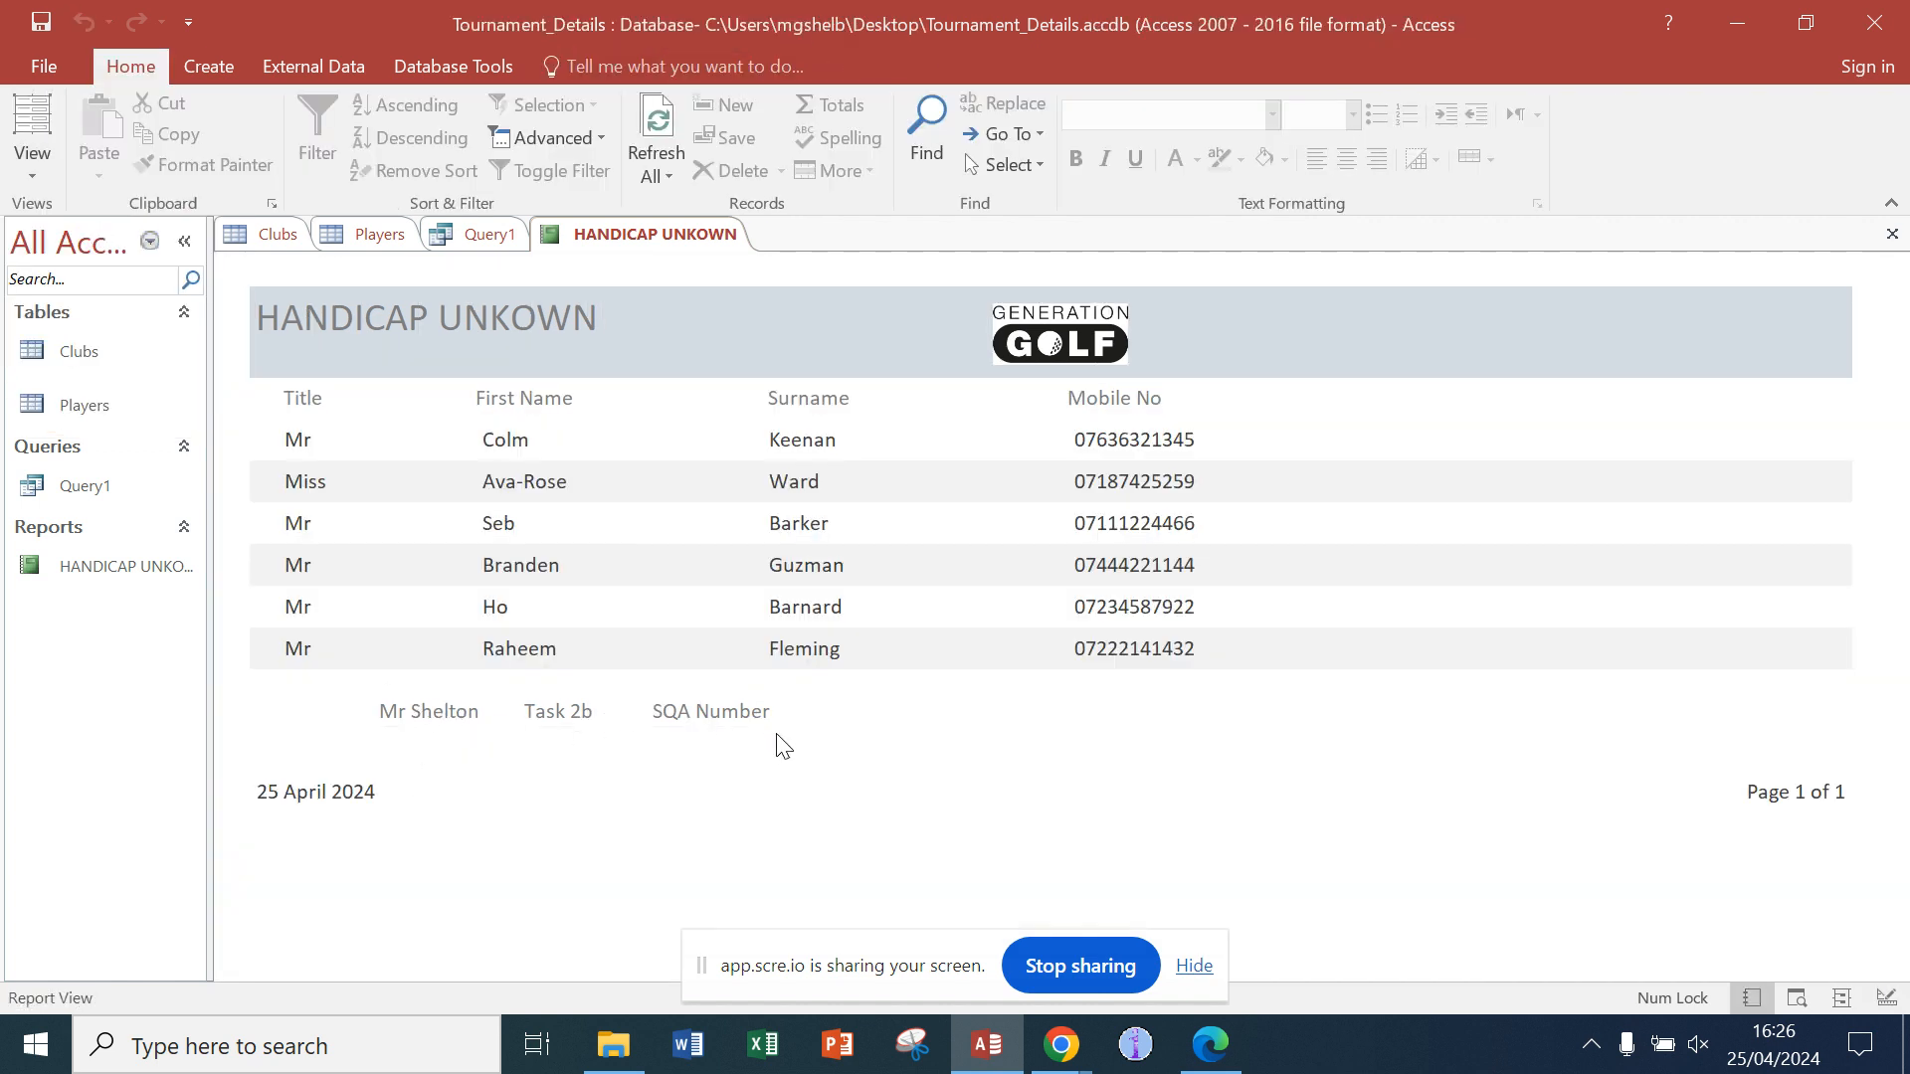
click(49, 64)
click(52, 364)
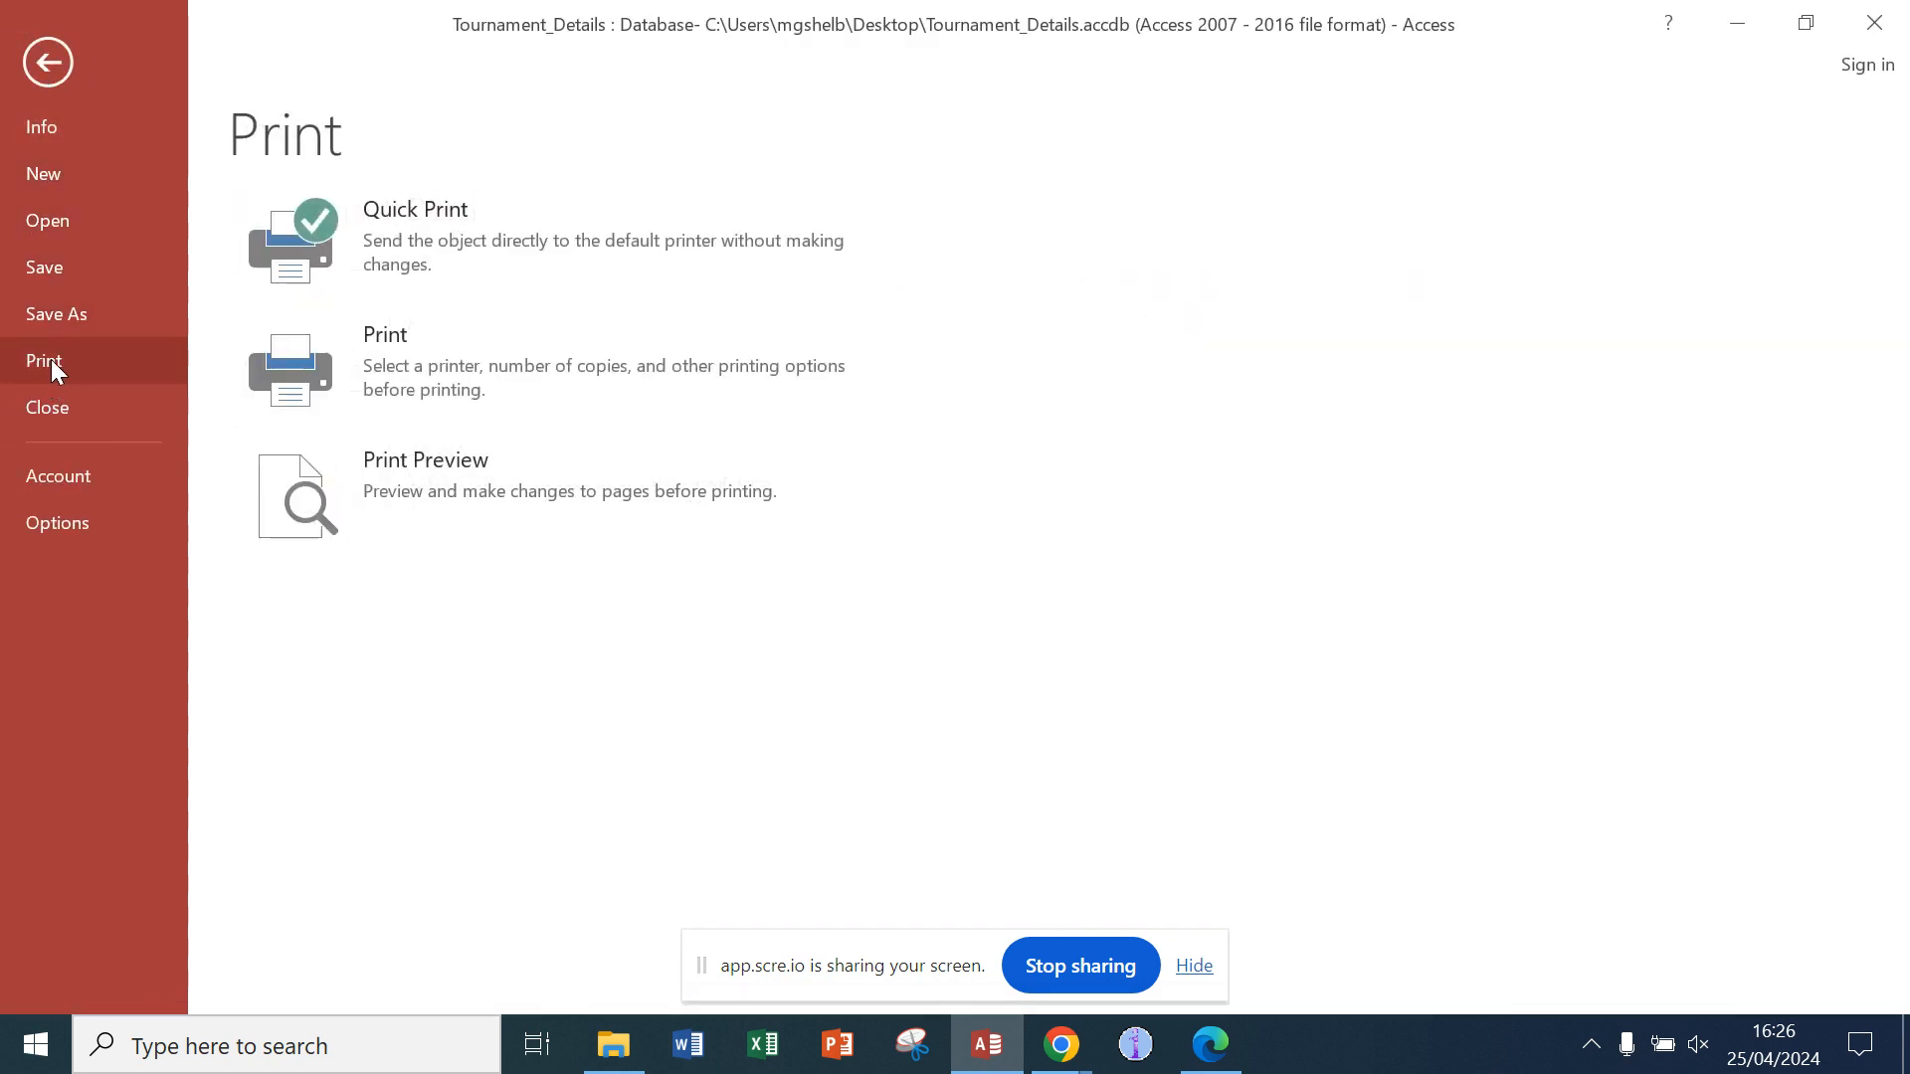
click(350, 361)
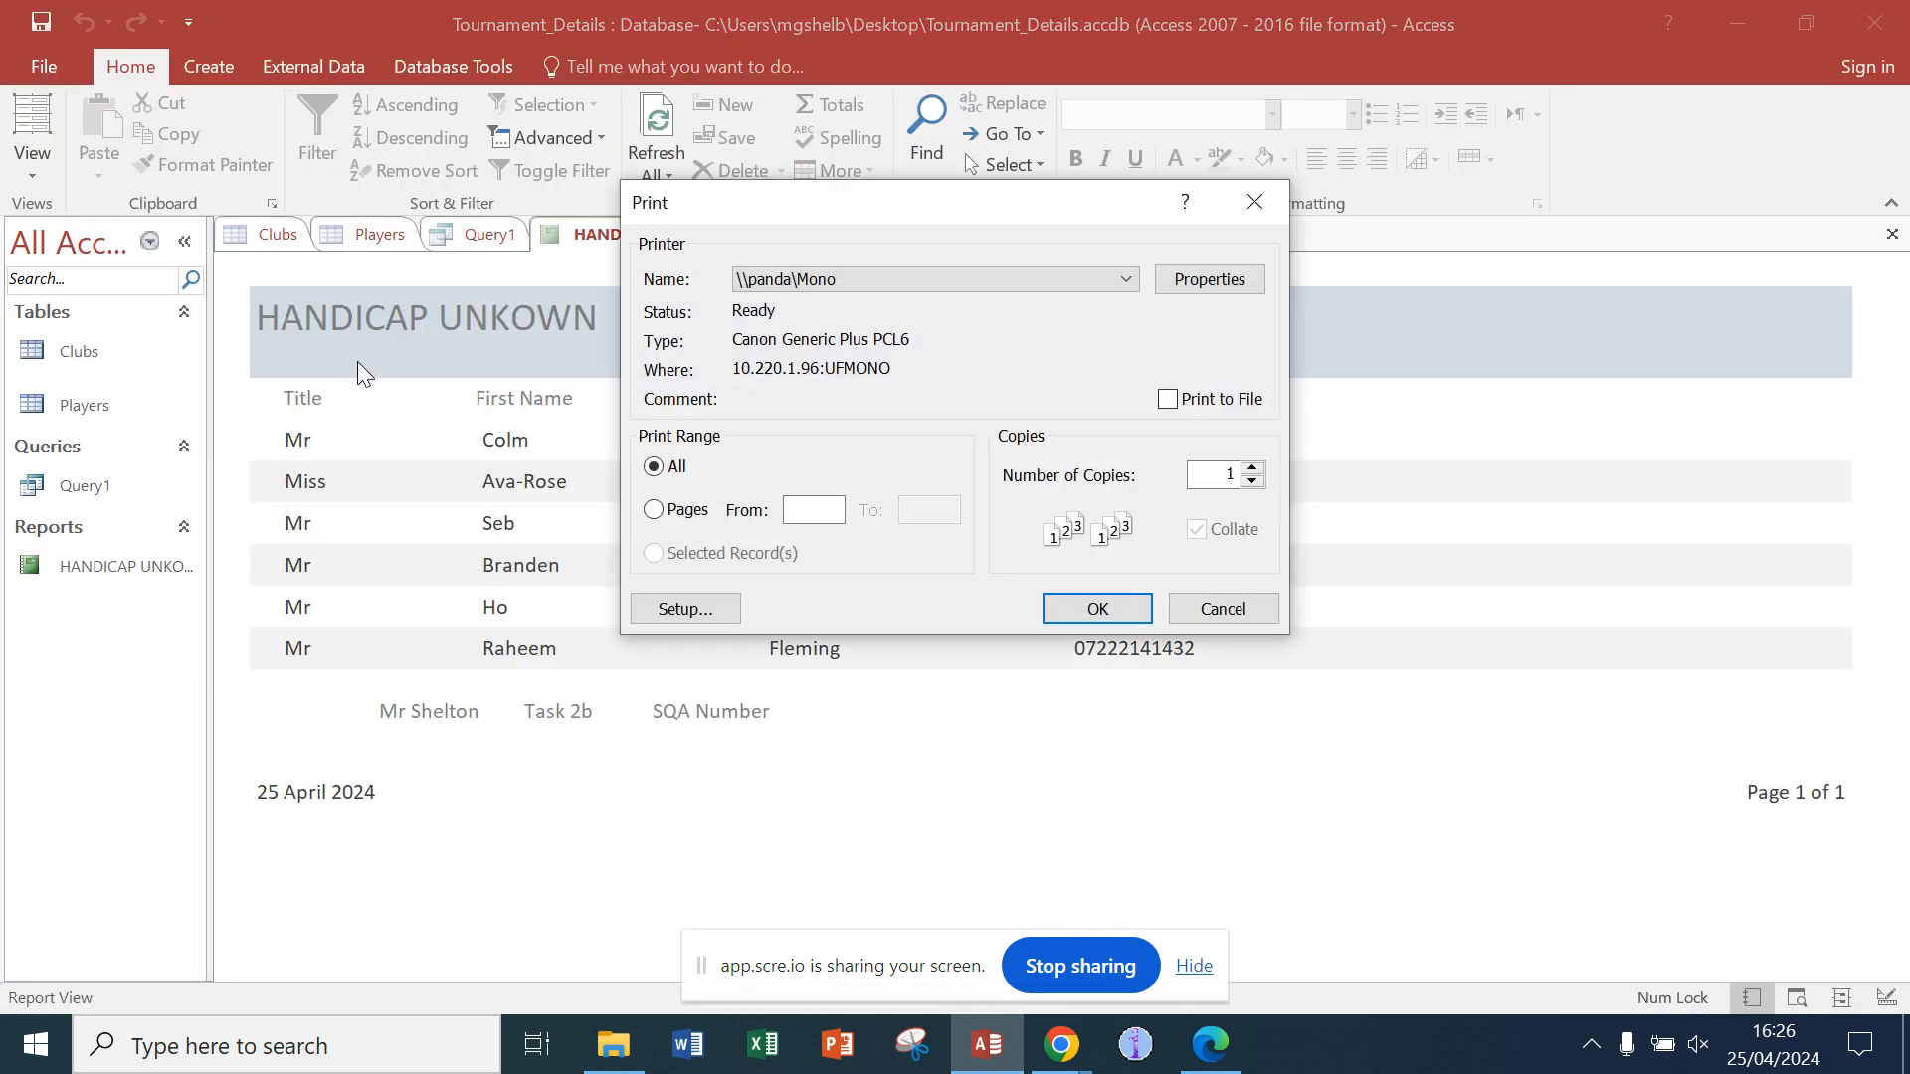